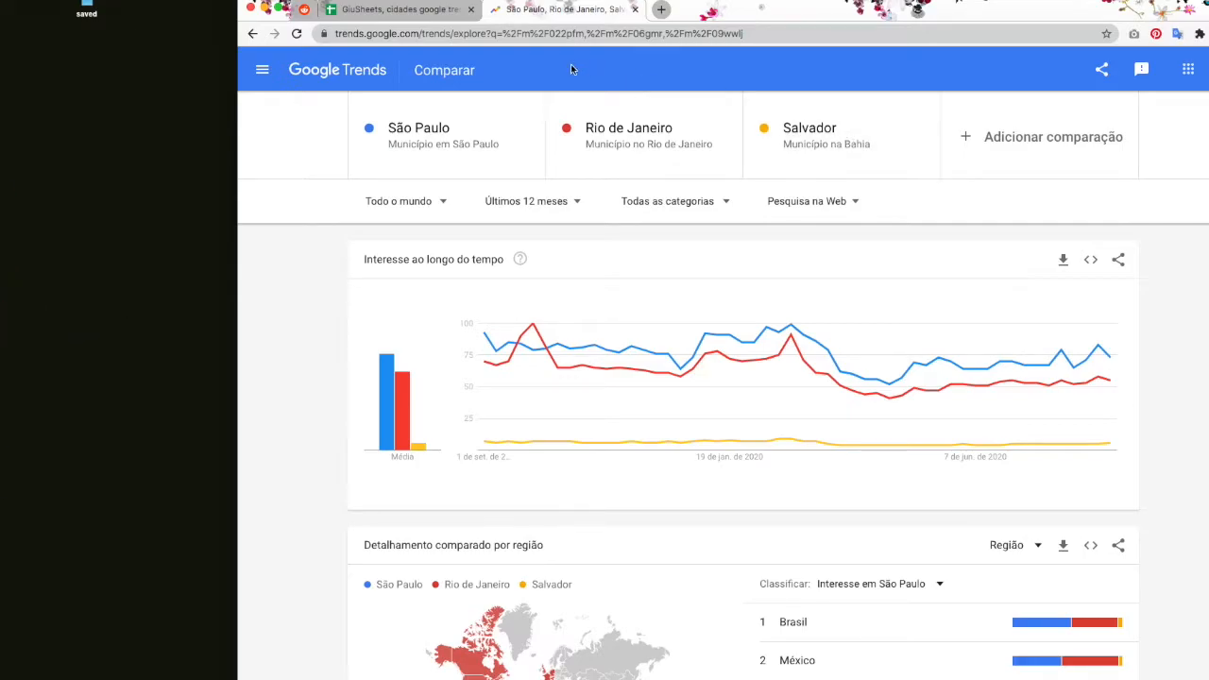
Step: Glance at the GiuSheets sheet, then download the 'Interesse ao longo do tempo' chart as CSV
click(454, 11)
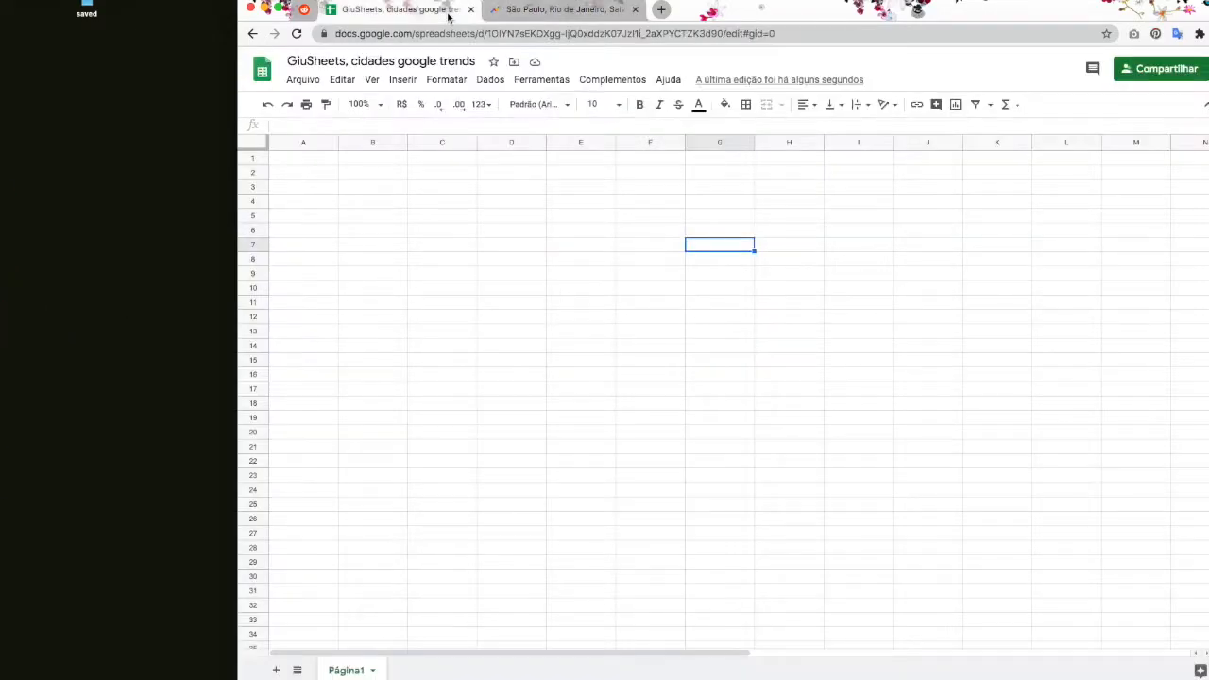
click(567, 13)
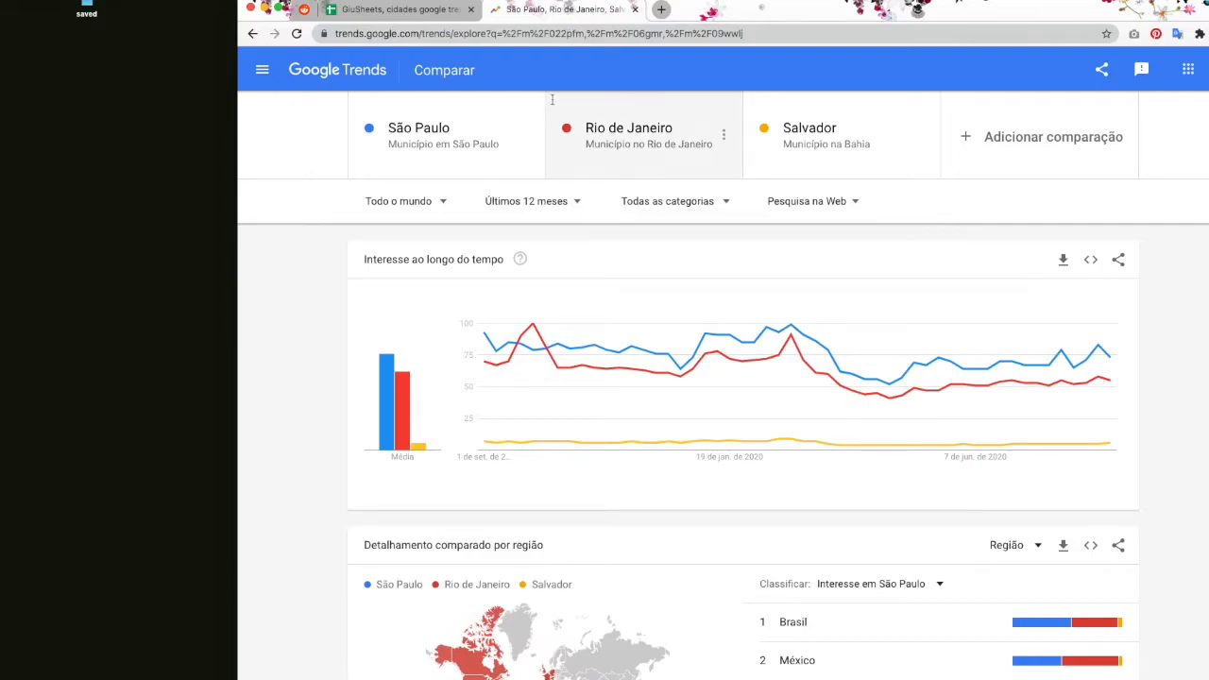
click(1061, 266)
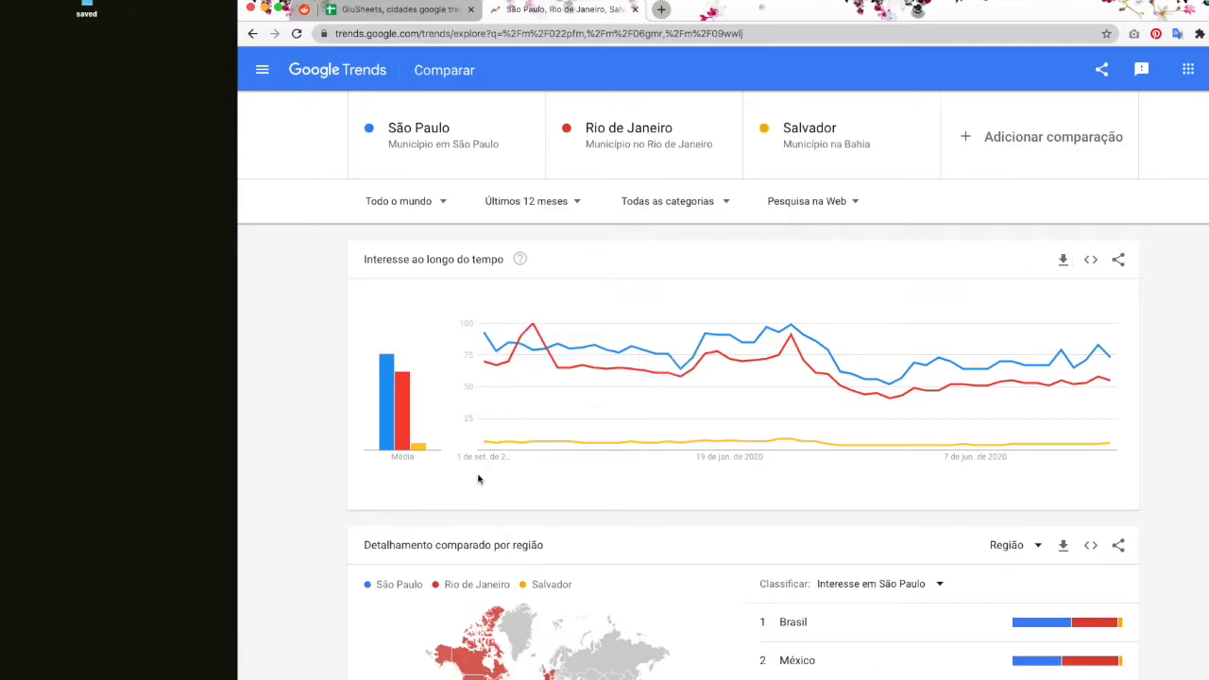
Step: Upload multiTimeline (6).csv via Arquivo > Importar and choose 'Inserir novas páginas'
click(434, 11)
click(303, 80)
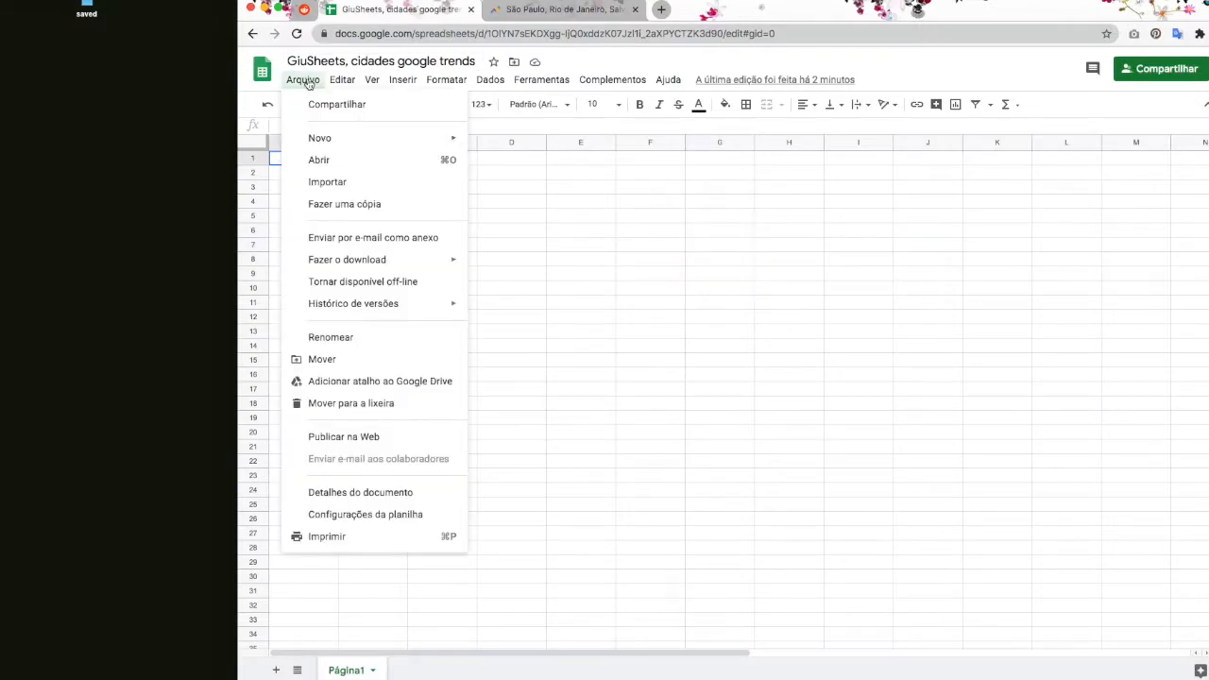
click(332, 184)
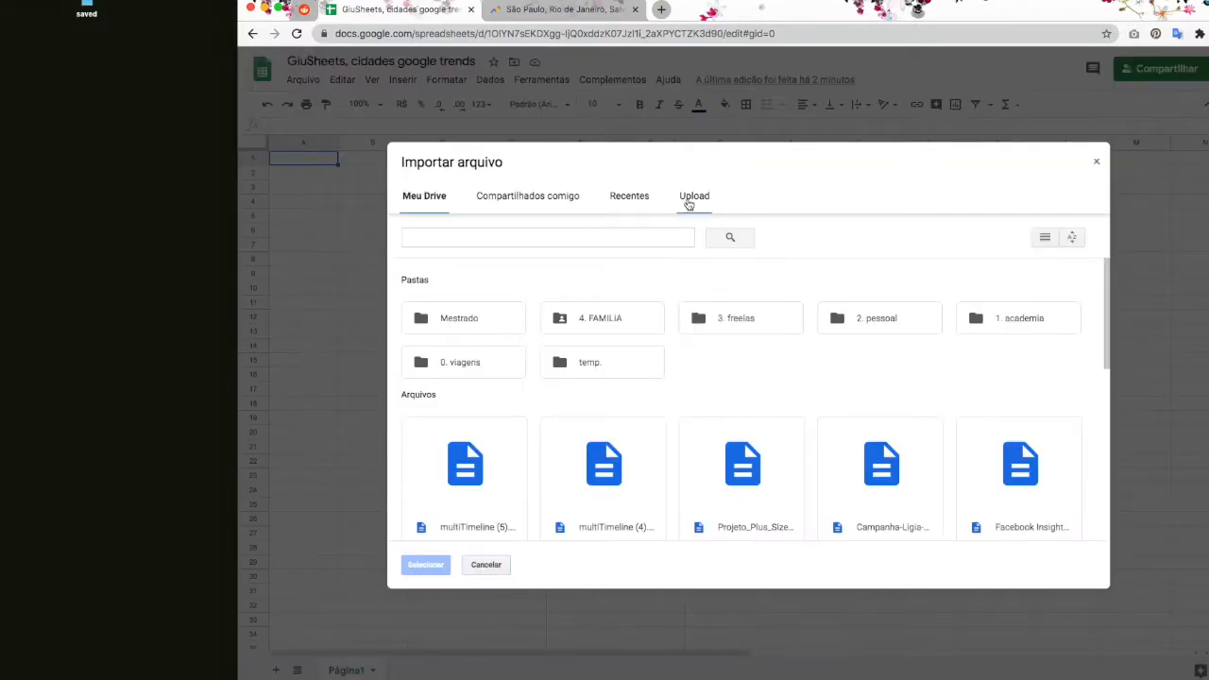
click(688, 199)
drag(416, 676, 672, 338)
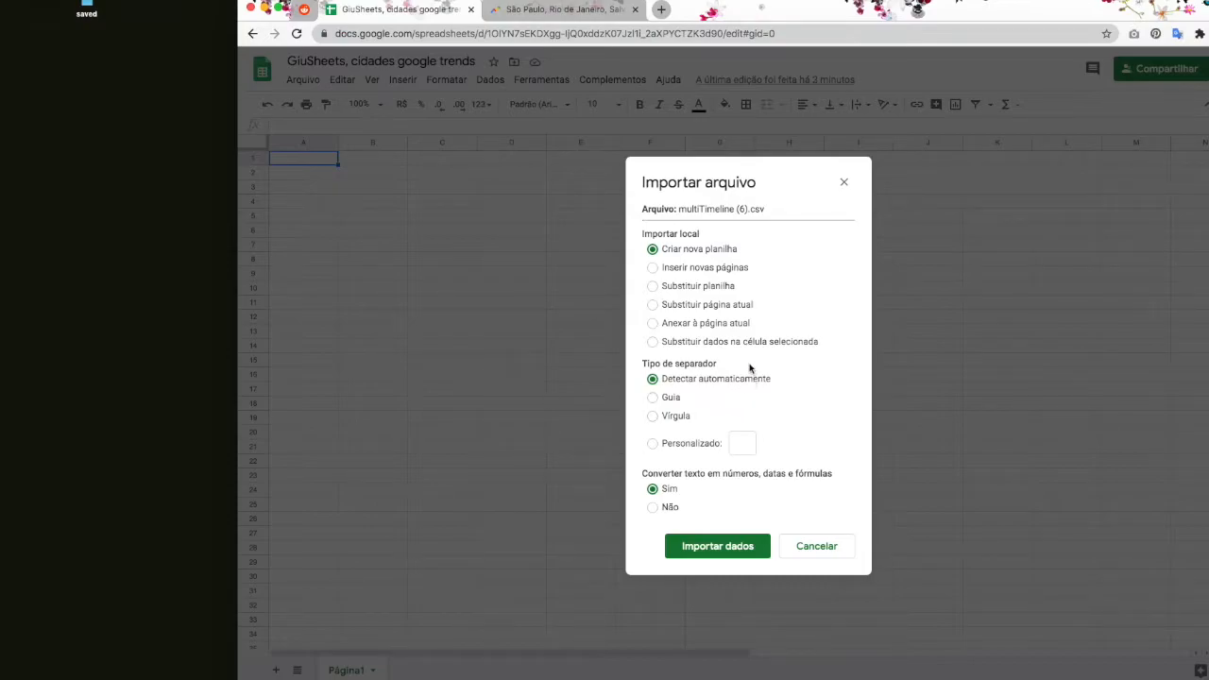
click(692, 272)
Step: Highlight the separator type setting and compare against the Google Trends page before importing
drag(648, 364, 715, 365)
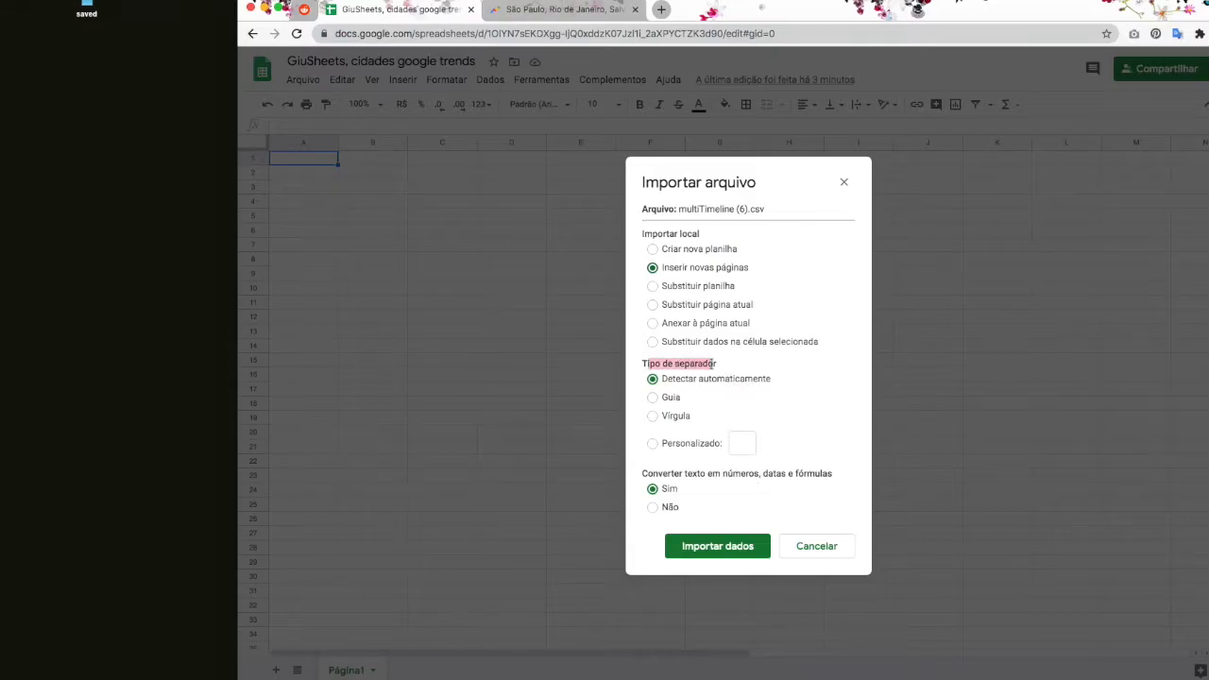
triple_click(715, 363)
click(715, 364)
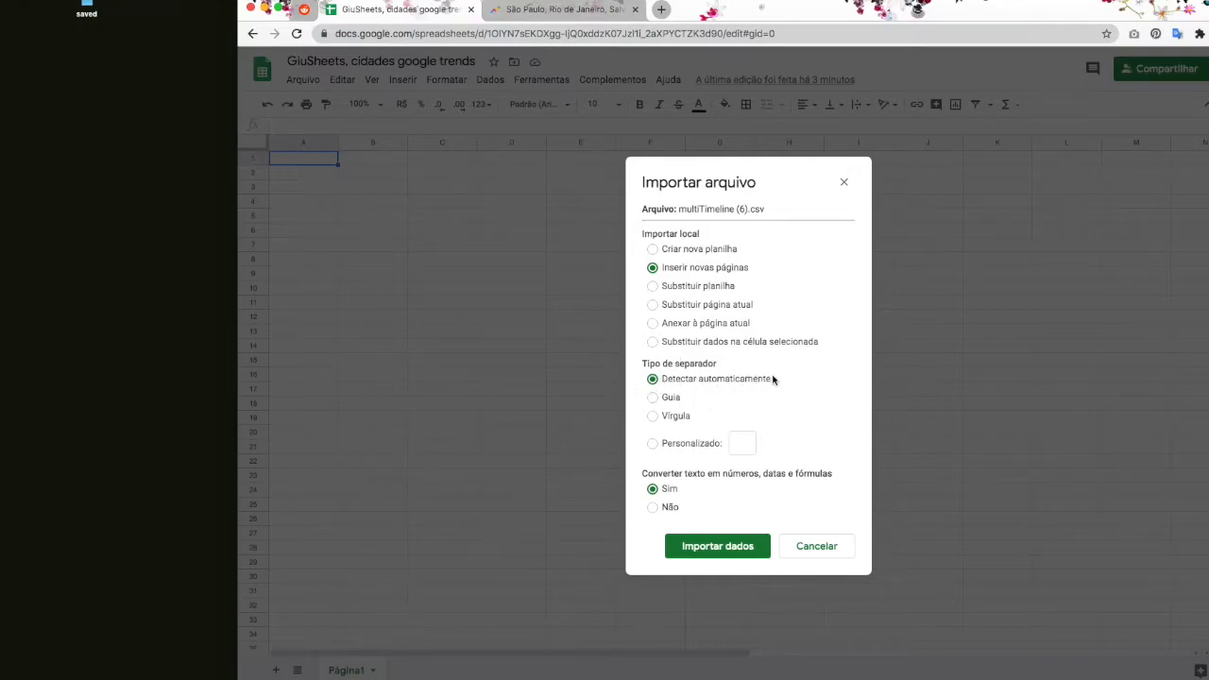
click(558, 9)
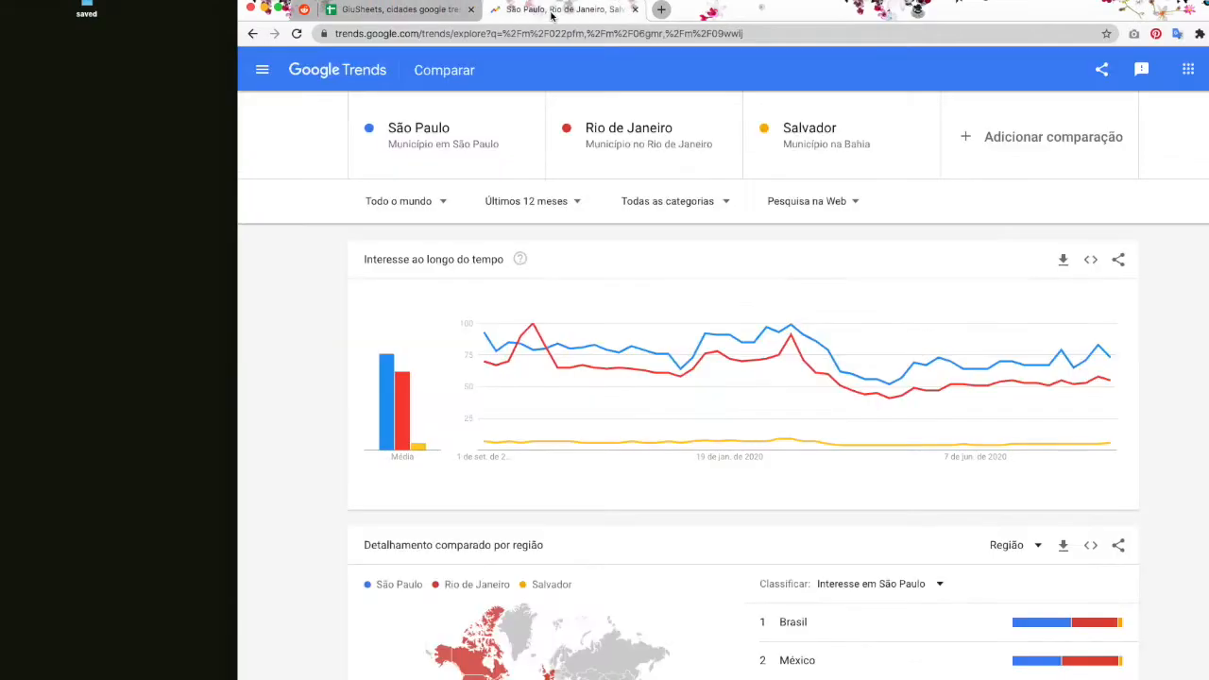
click(413, 11)
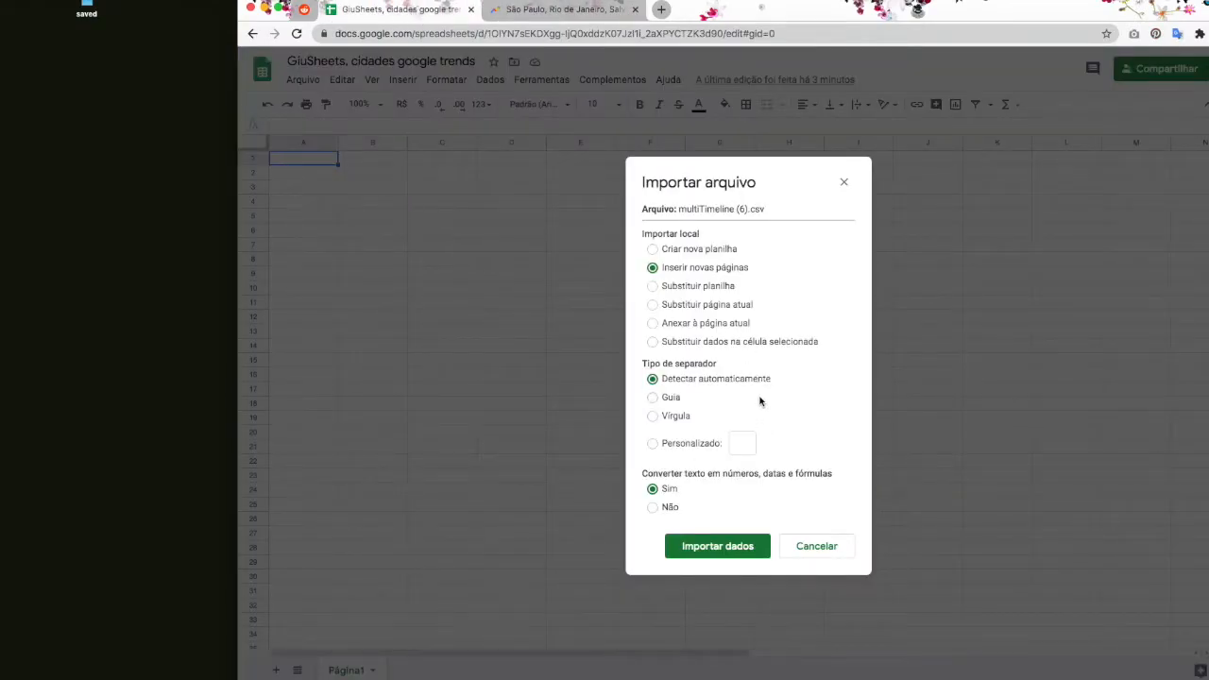
Step: Import the CSV as the multiTimeline (6) sheet and browse its weekly values
click(756, 547)
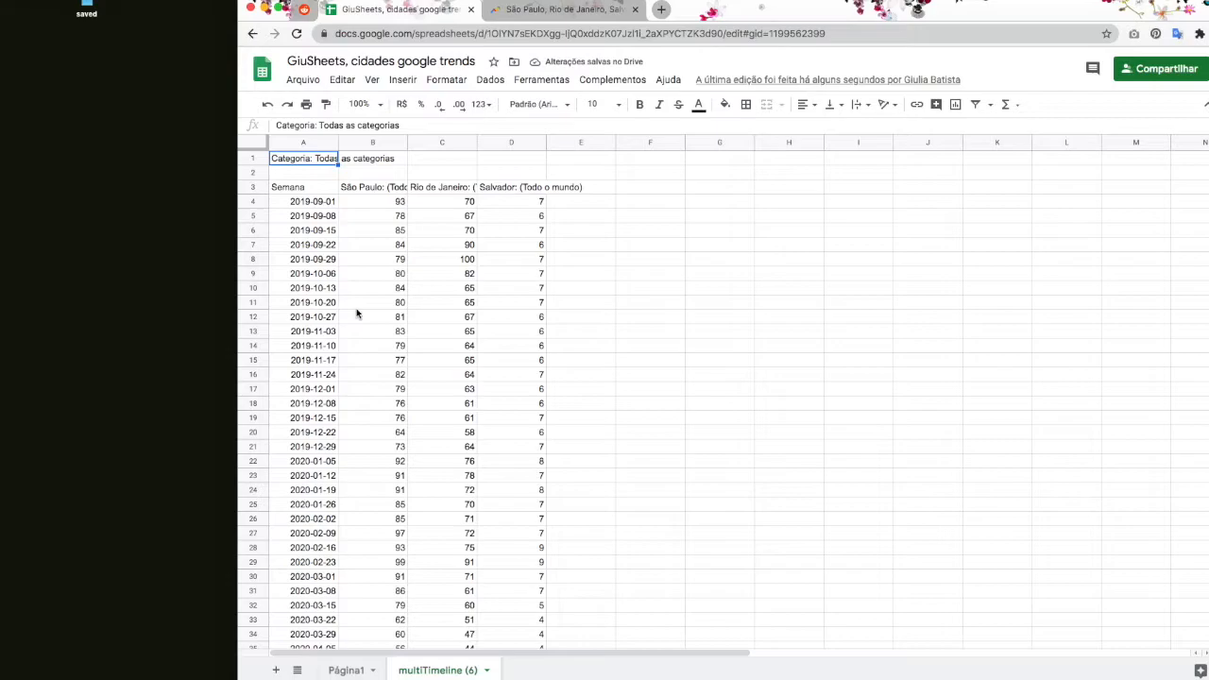
scroll(357, 312, down, 2)
scroll(358, 312, up, 2)
key(Right)
key(Right)
key(Right)
key(Down)
key(Down)
key(Down)
key(Down)
key(Down)
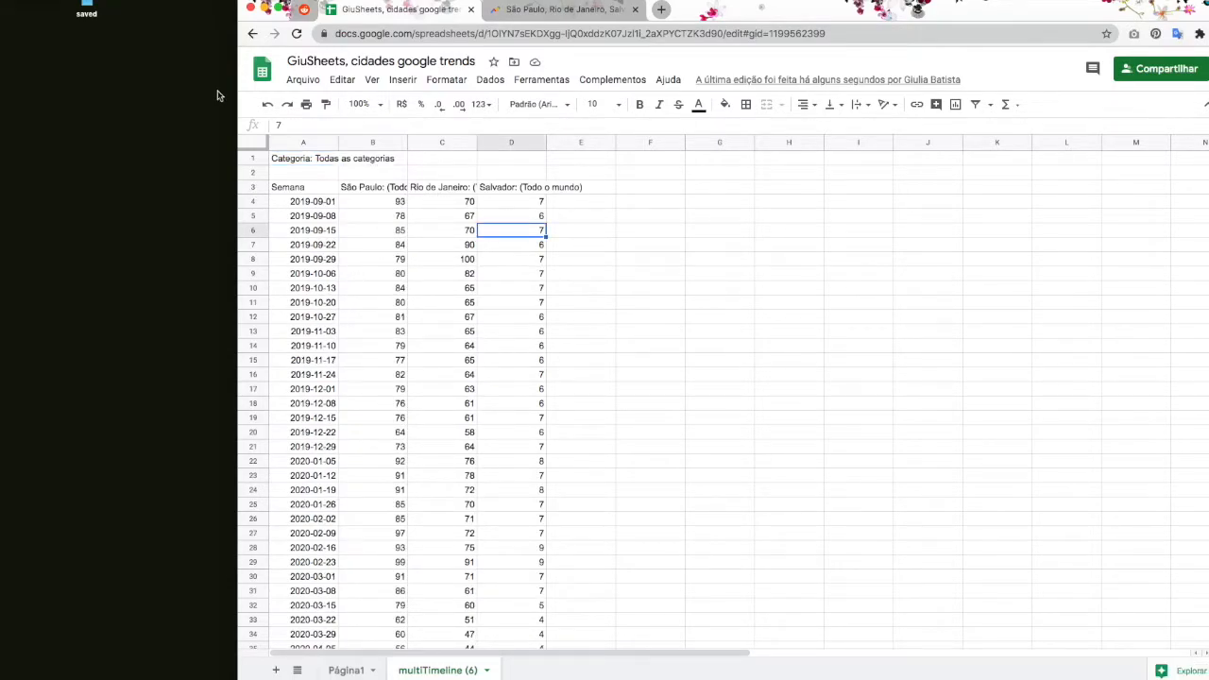
click(306, 191)
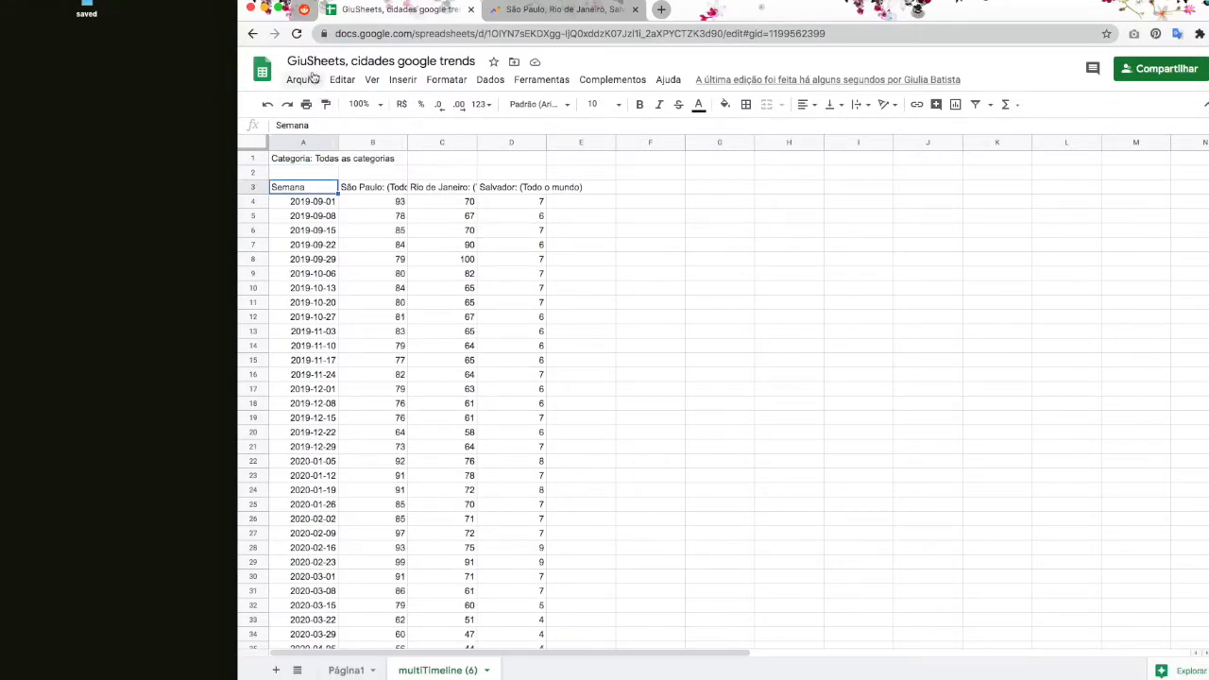
Step: Create a new blank spreadsheet through Arquivo > Novo > Planilha
click(303, 80)
mouse_move(361, 140)
click(502, 143)
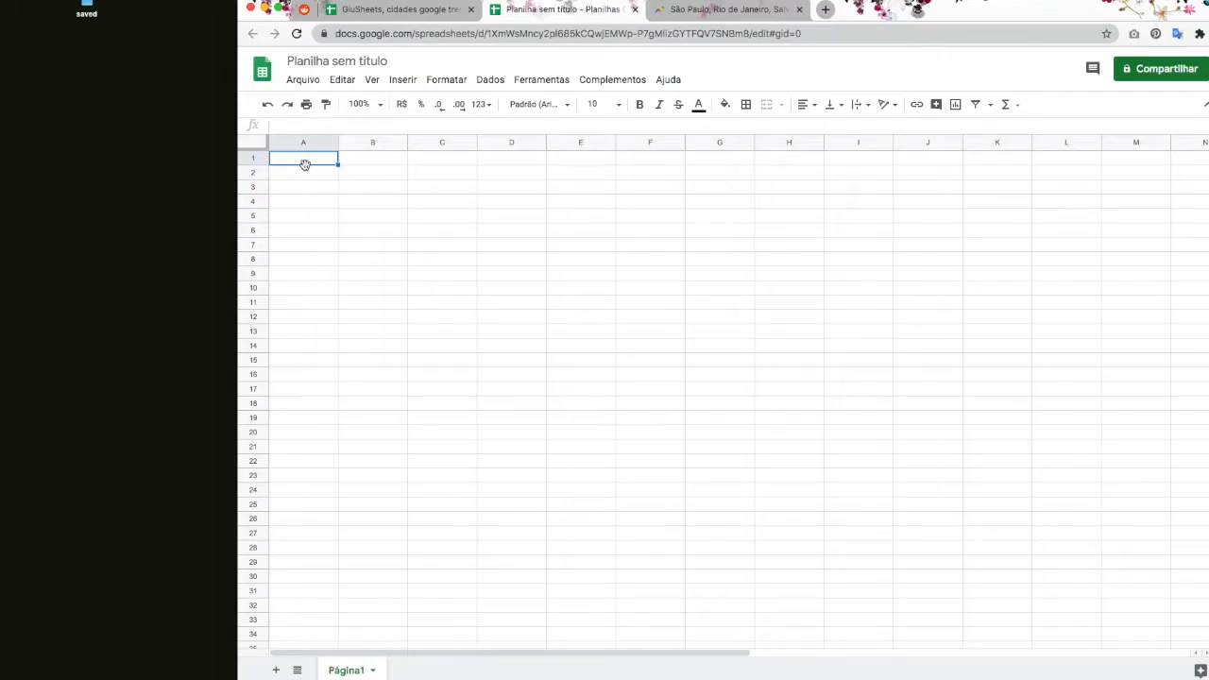
Step: Type =impo in A1 and accept the IMPORTRANGE suggestion
text(=impo)
key(Down)
key(Down)
key(Down)
key(Down)
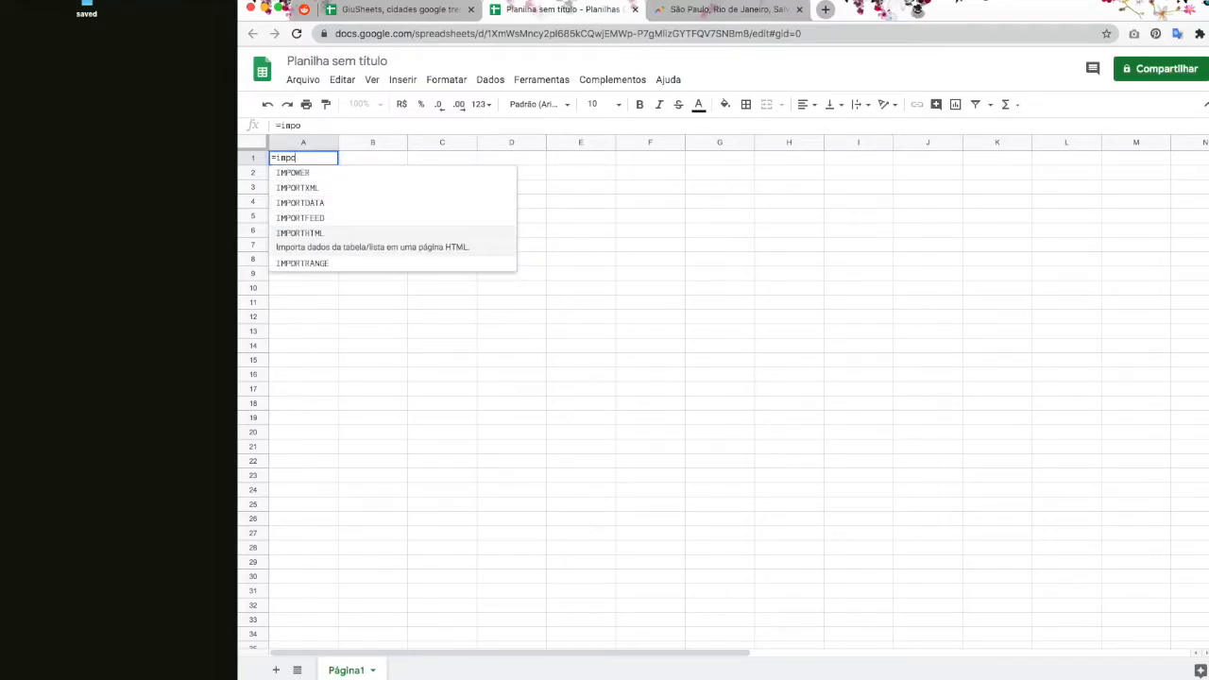
key(Tab)
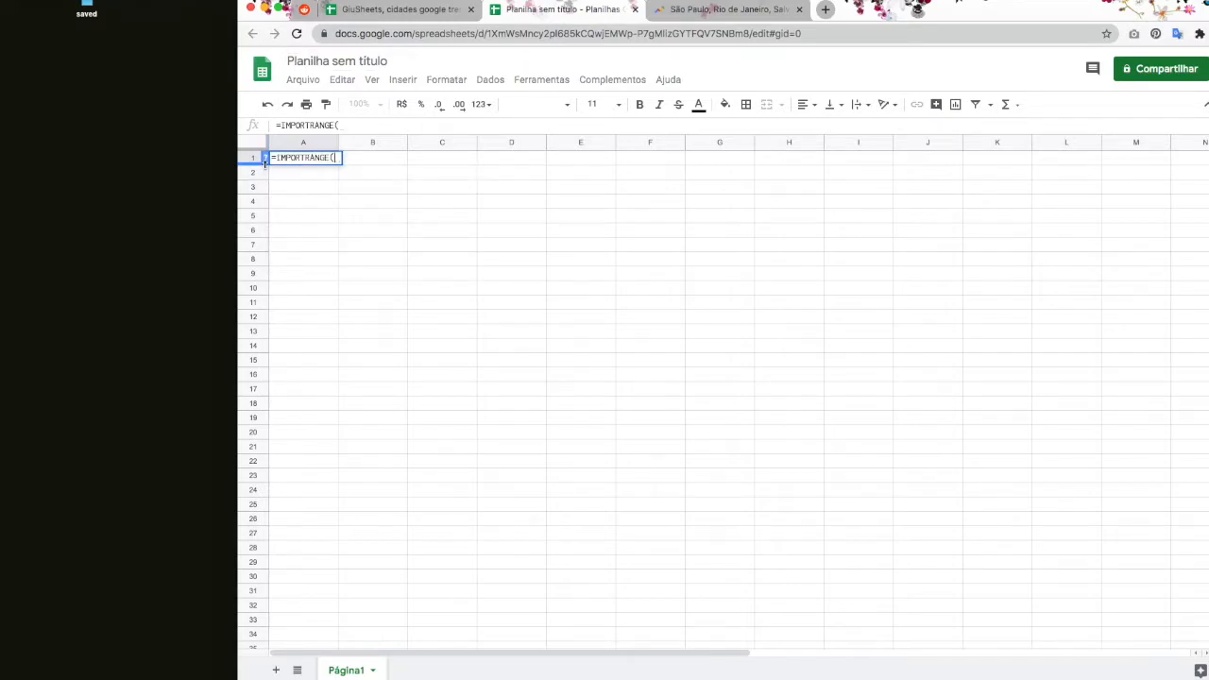
Step: Review the help's URL and A1:D21 range arguments, then go to the GiuSheets data sheet
drag(278, 230, 516, 232)
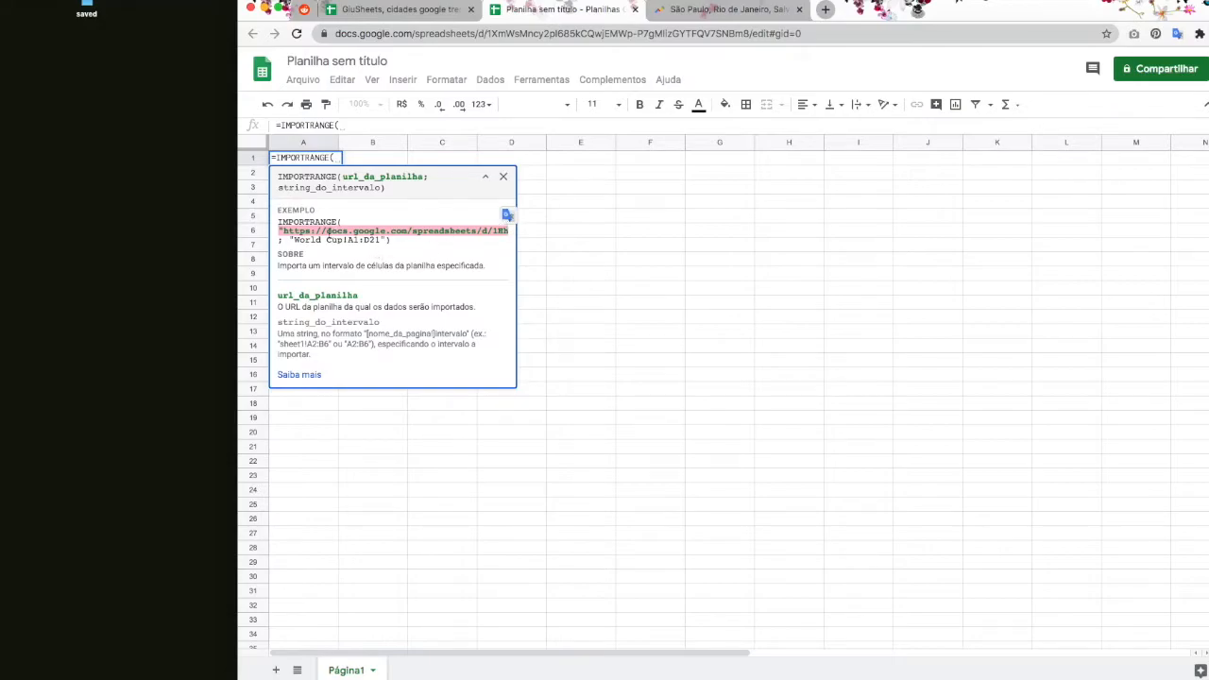
drag(289, 239, 382, 240)
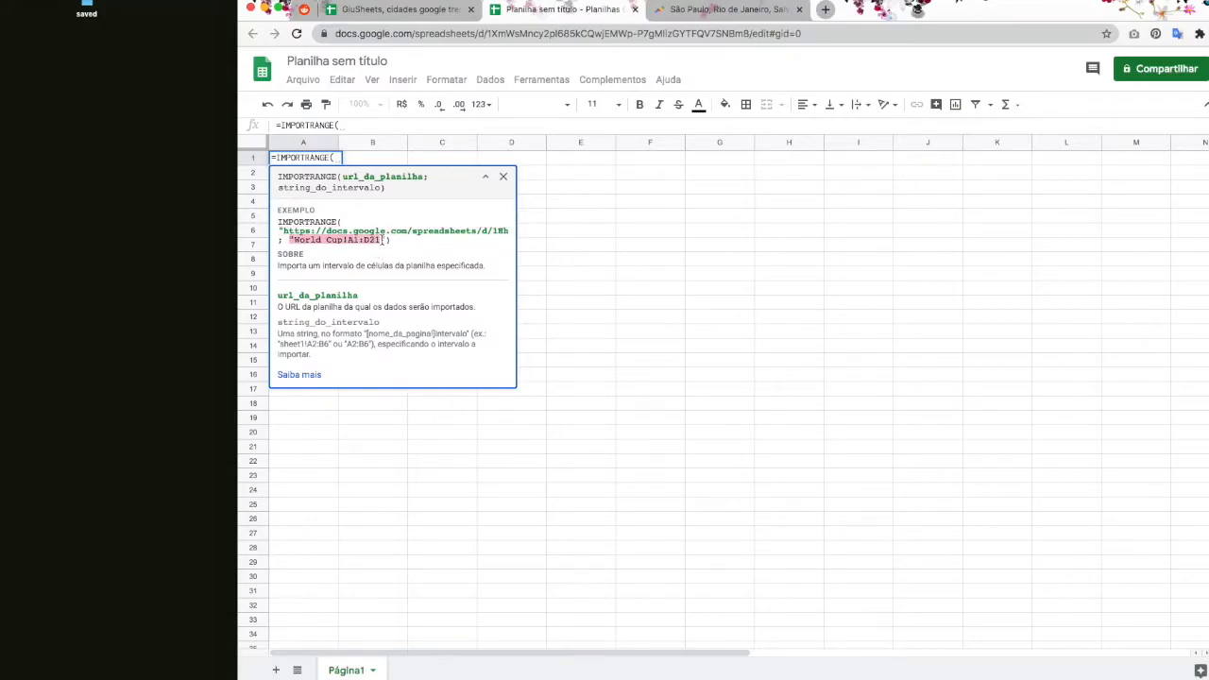
drag(348, 240, 381, 240)
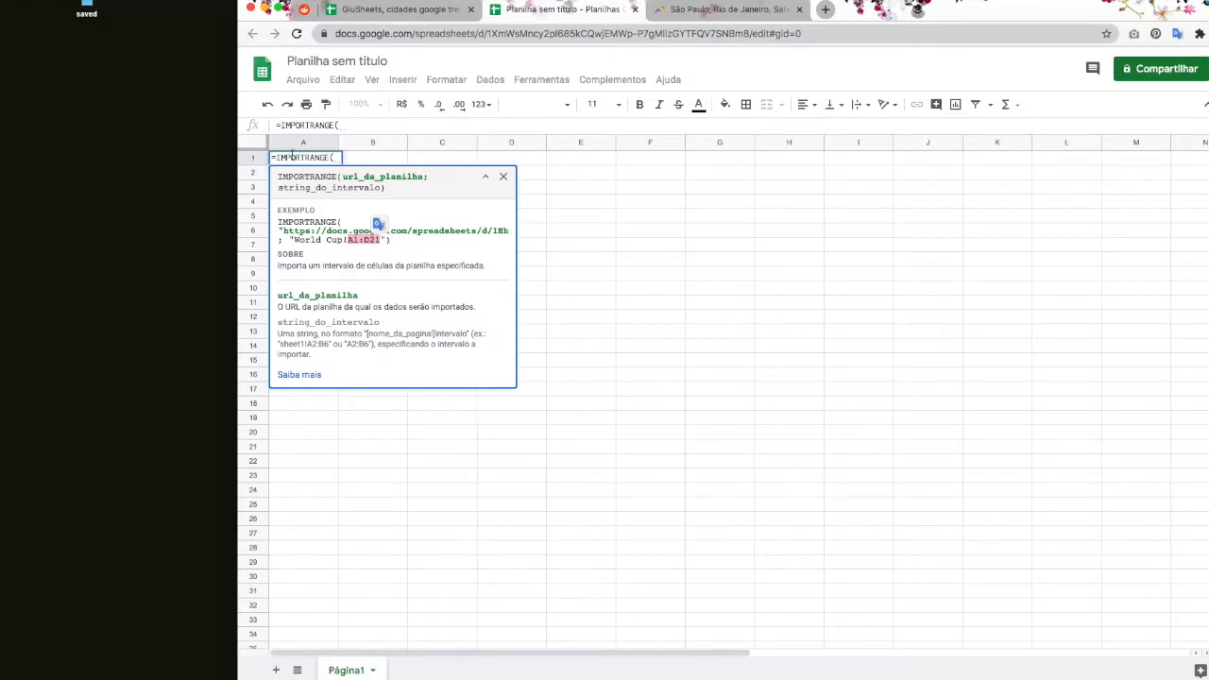
click(338, 162)
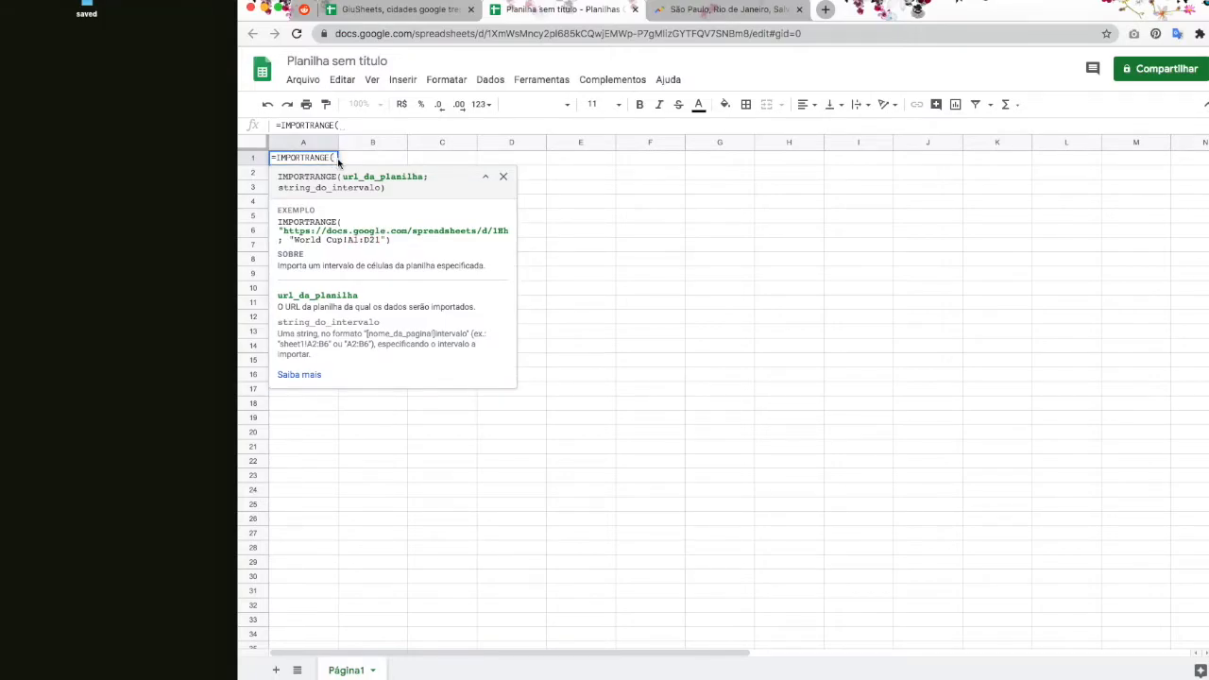
click(417, 14)
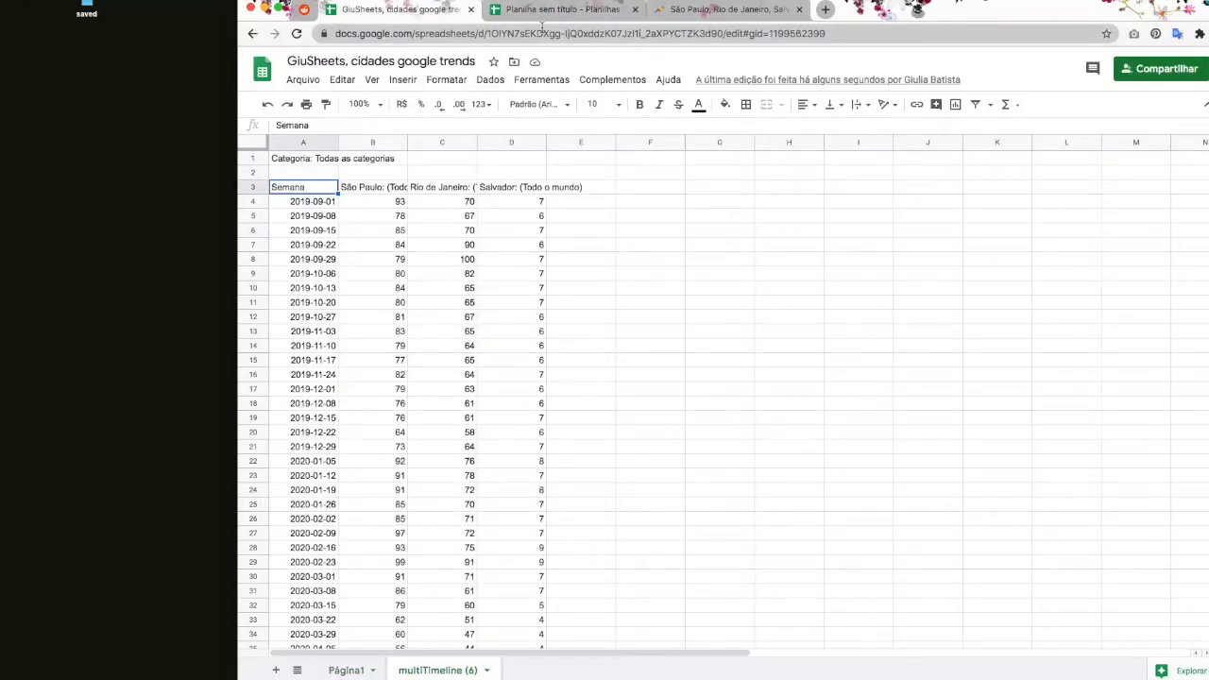
Step: Select the GiuSheets spreadsheet ID in the browser address bar for copying
drag(486, 34, 867, 32)
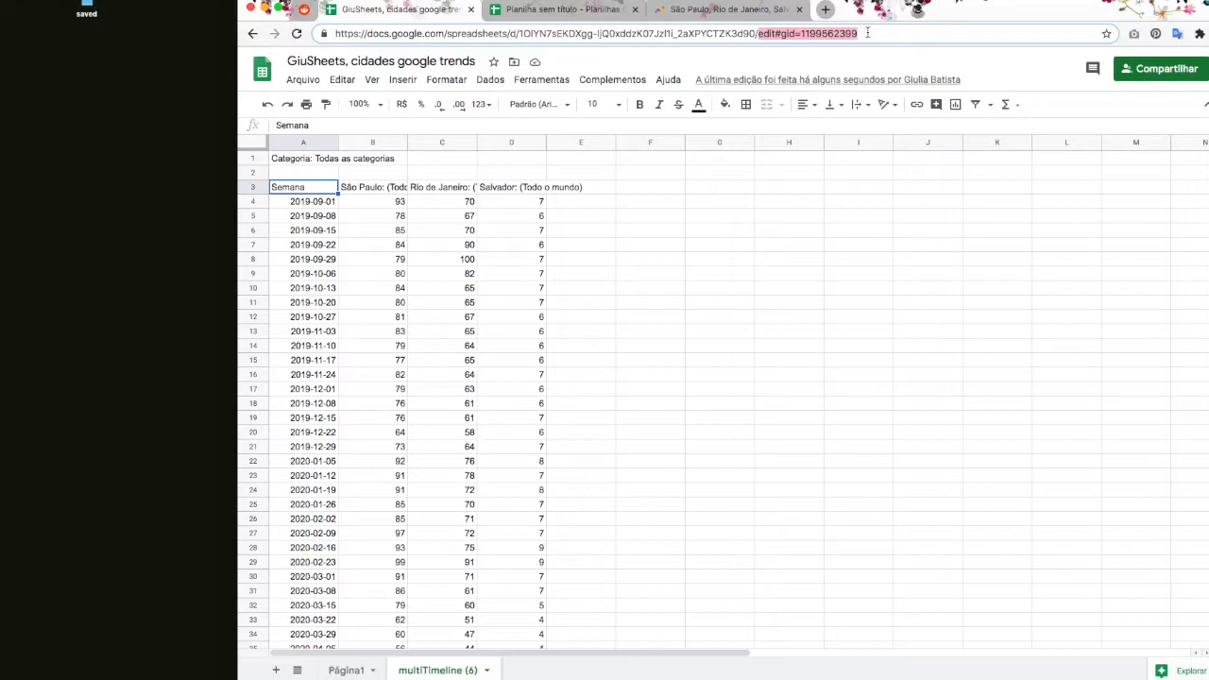
click(811, 38)
drag(758, 34, 857, 35)
click(802, 34)
click(543, 33)
drag(521, 33, 753, 35)
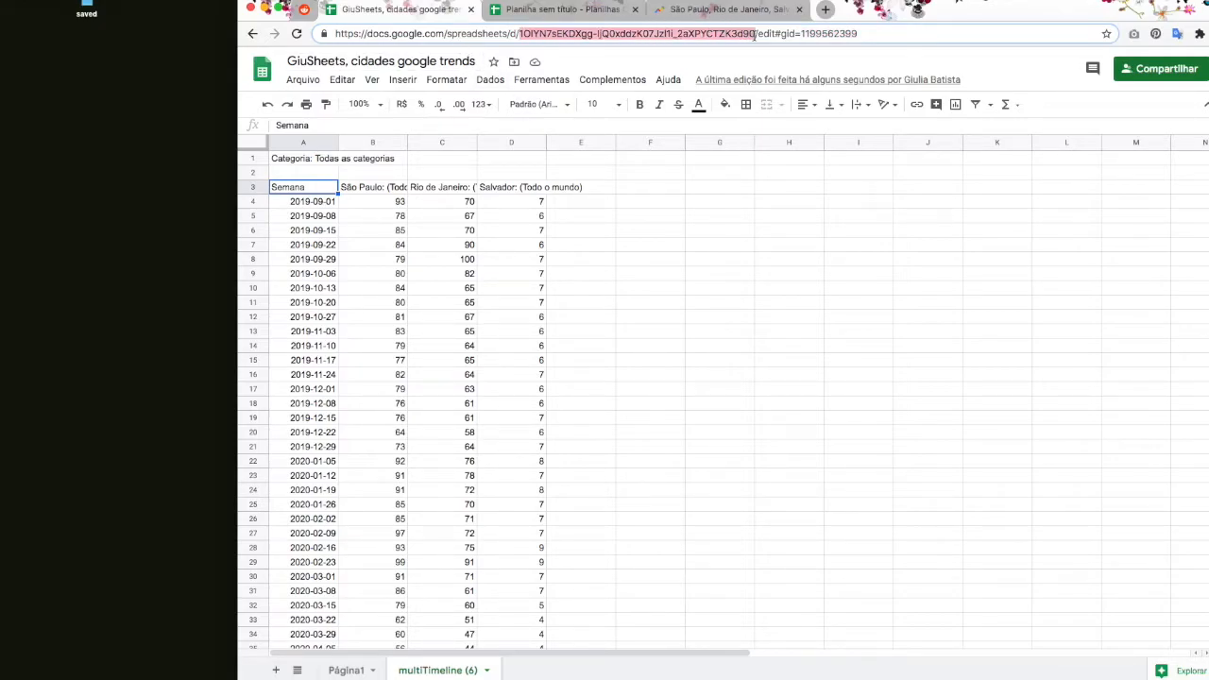
Step: Paste the ID in quotes as IMPORTRANGE's first argument, followed by a semicolon
click(584, 5)
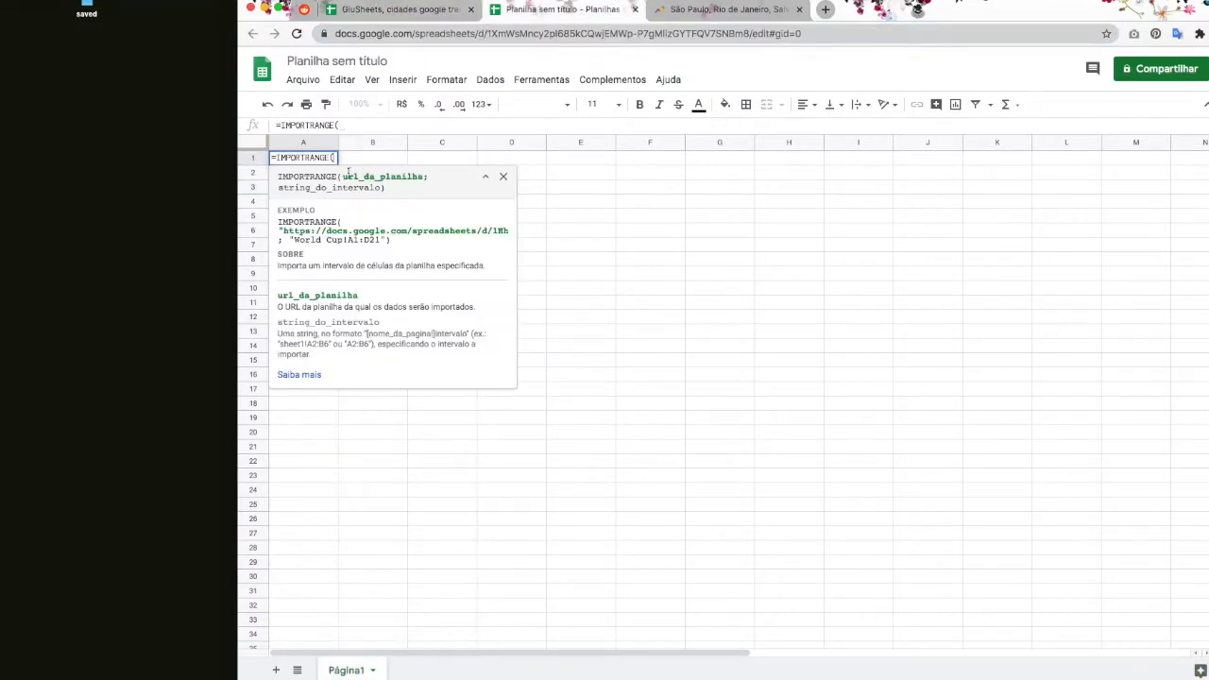
text(")
text(")
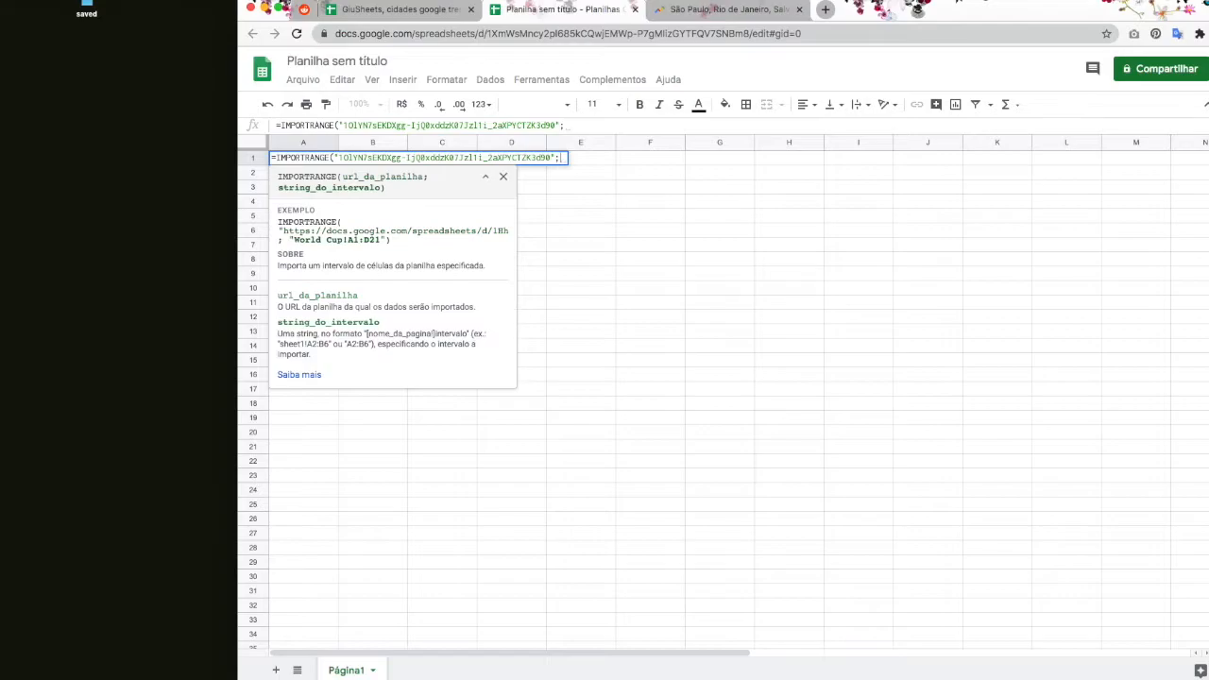
text(;)
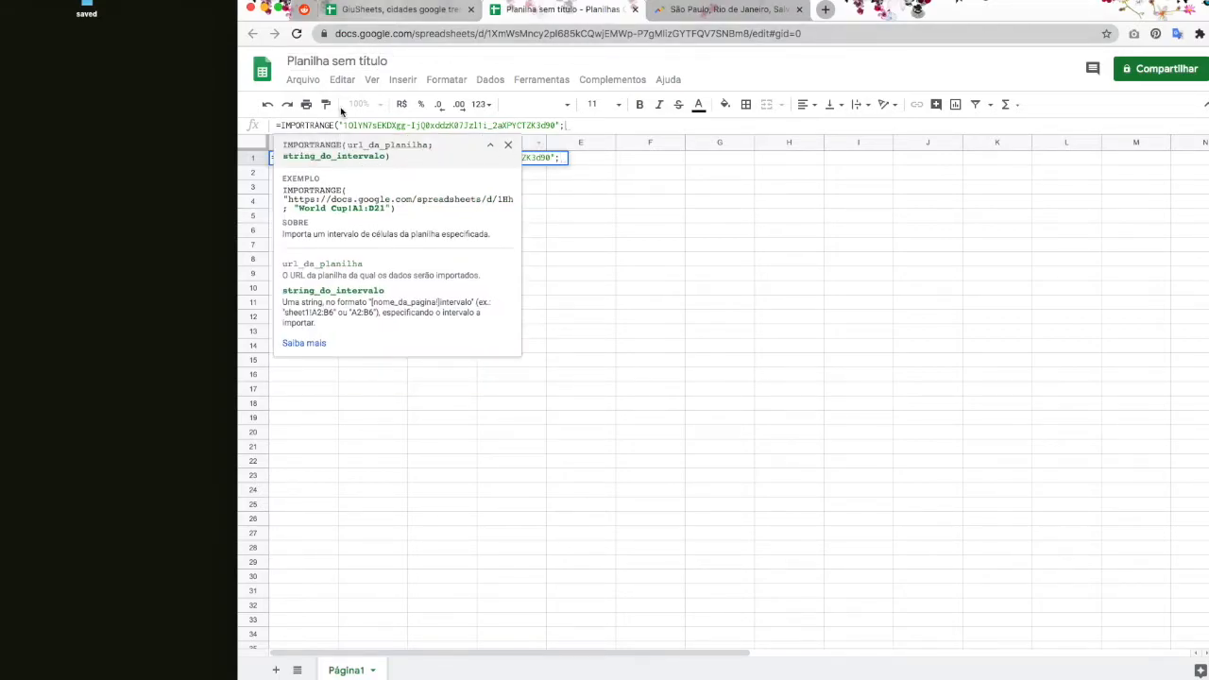
drag(275, 158, 364, 158)
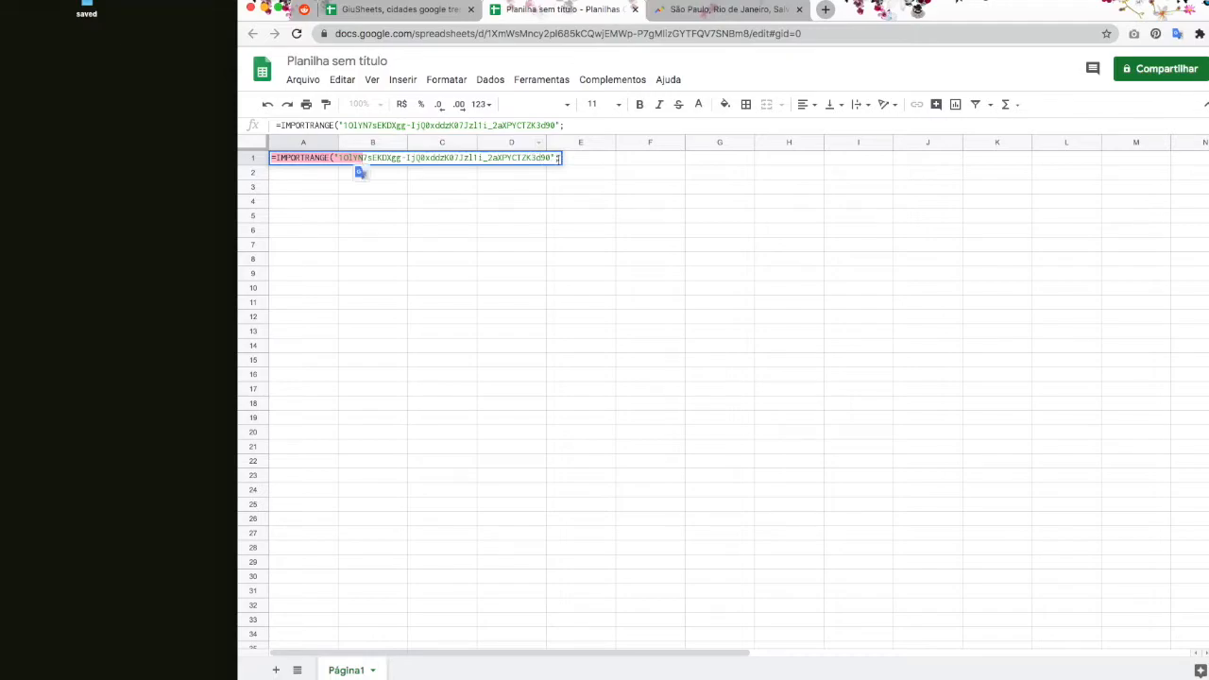
click(561, 161)
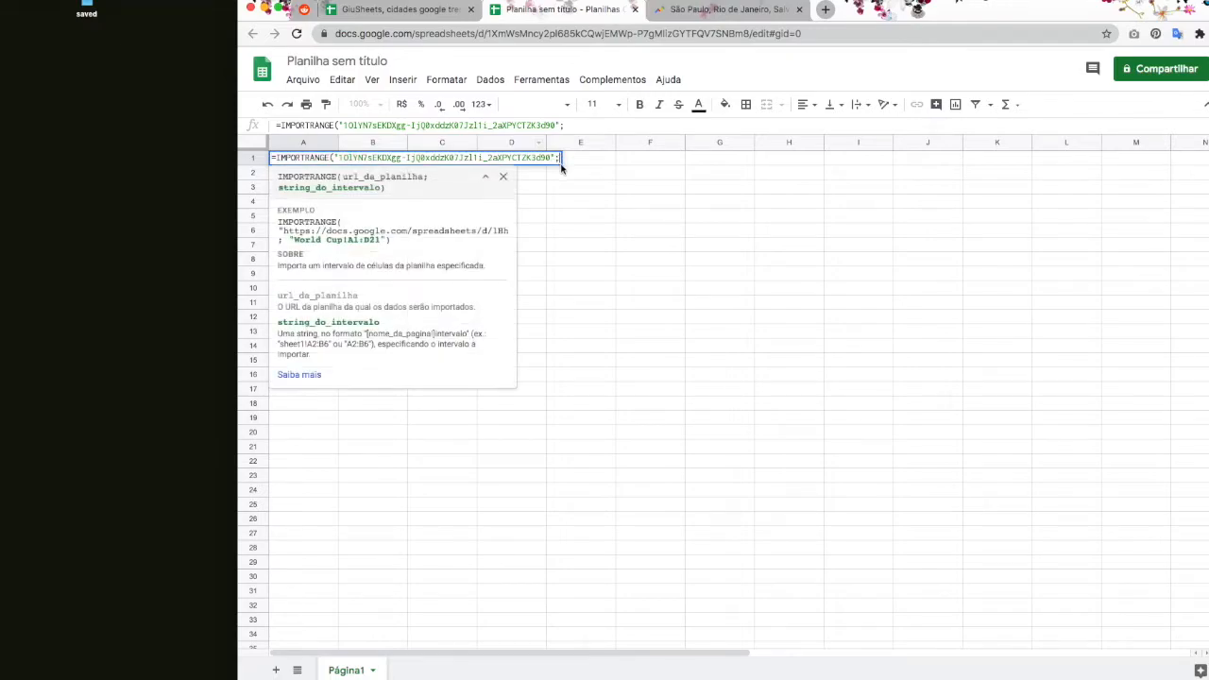
Step: Rename the multiTimeline (6) sheet in GiuSheets to cidades
click(444, 13)
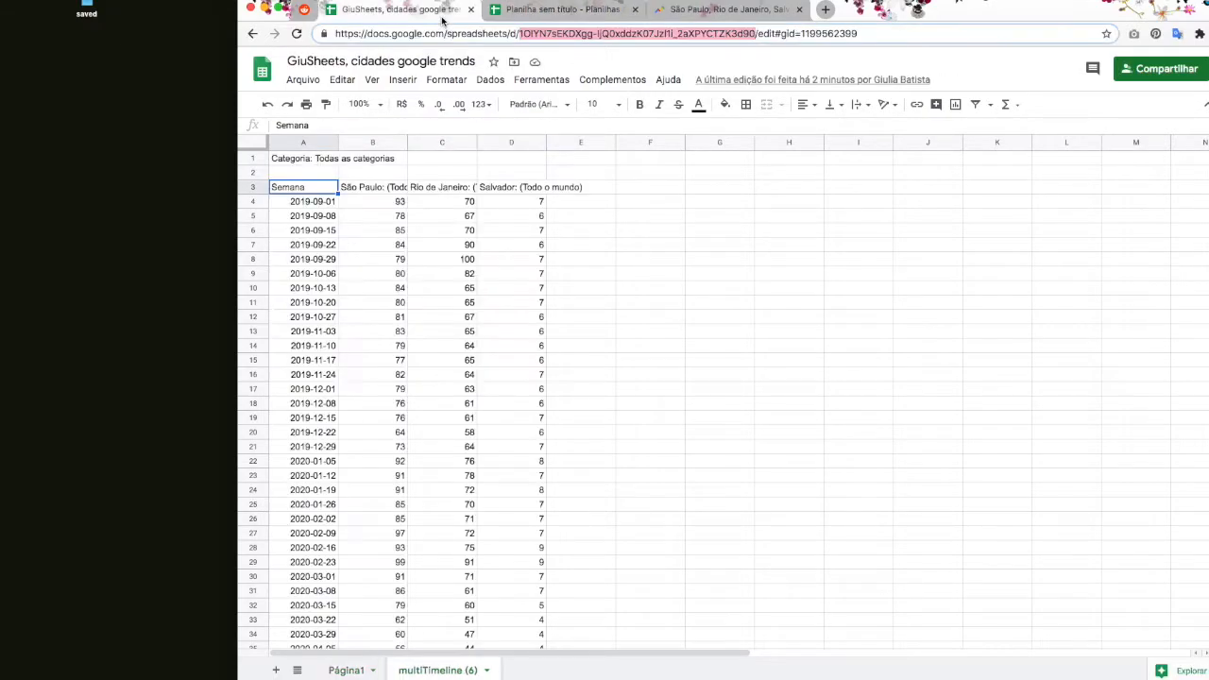
double_click(440, 669)
text(cidades)
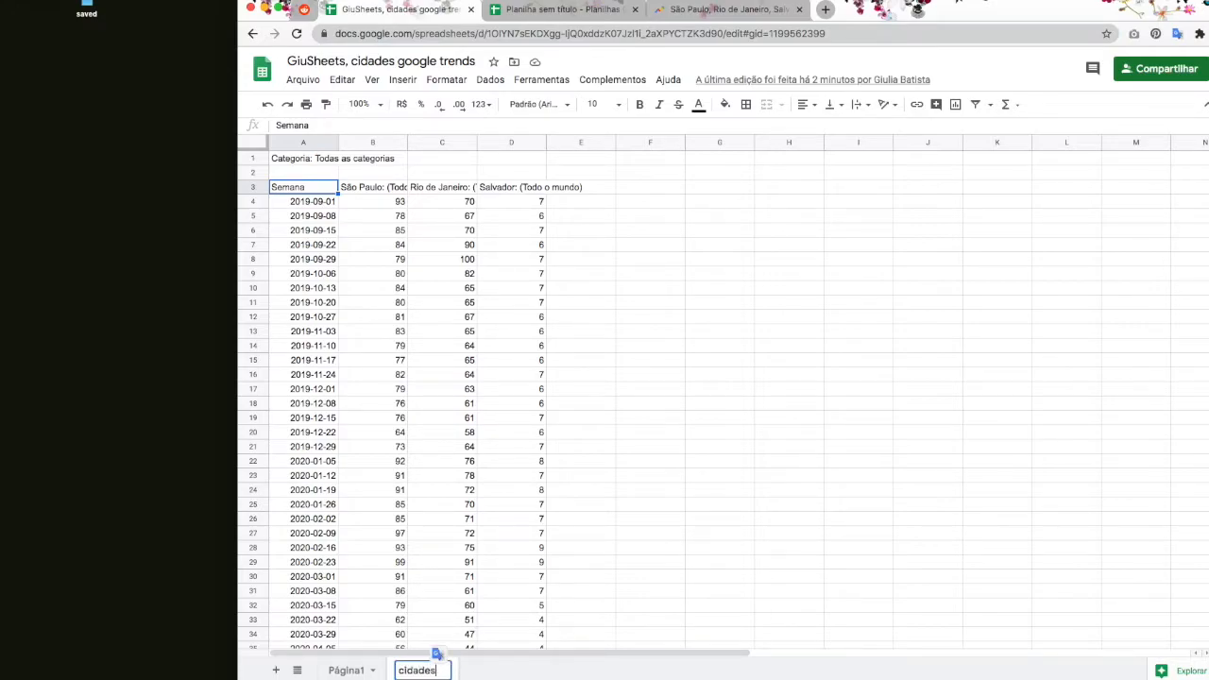
key(Return)
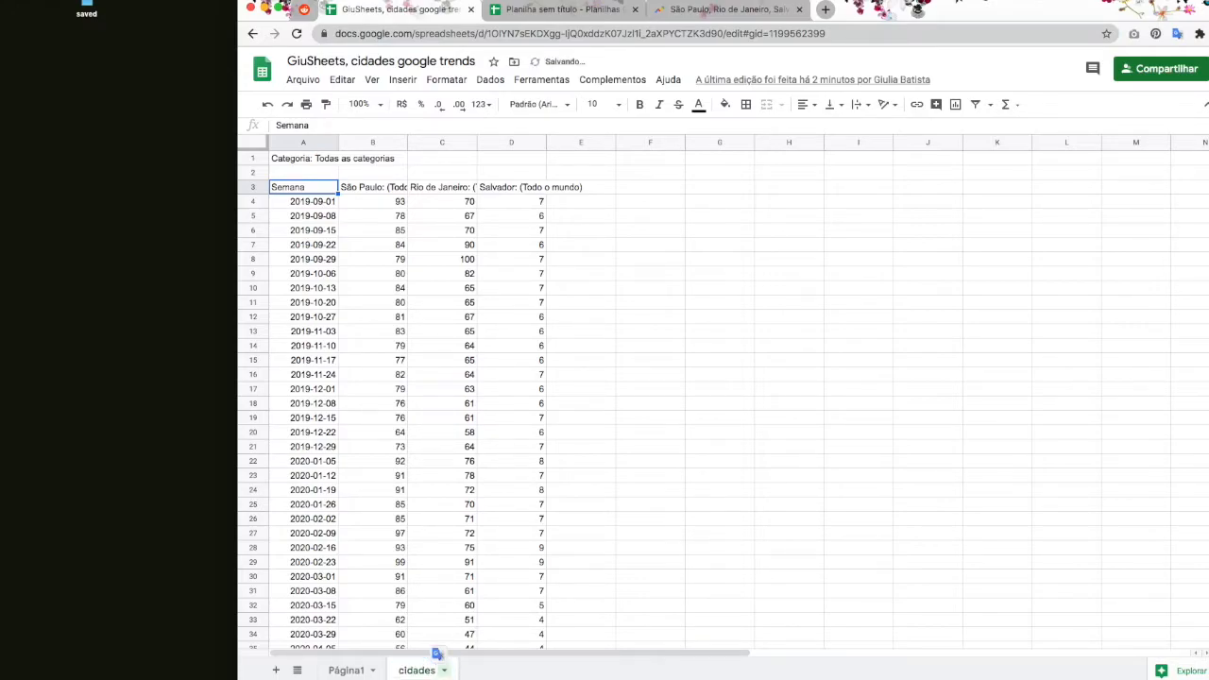
Step: Add the "cidades! range prefix and confirm the data spans A3 to row 55
click(548, 10)
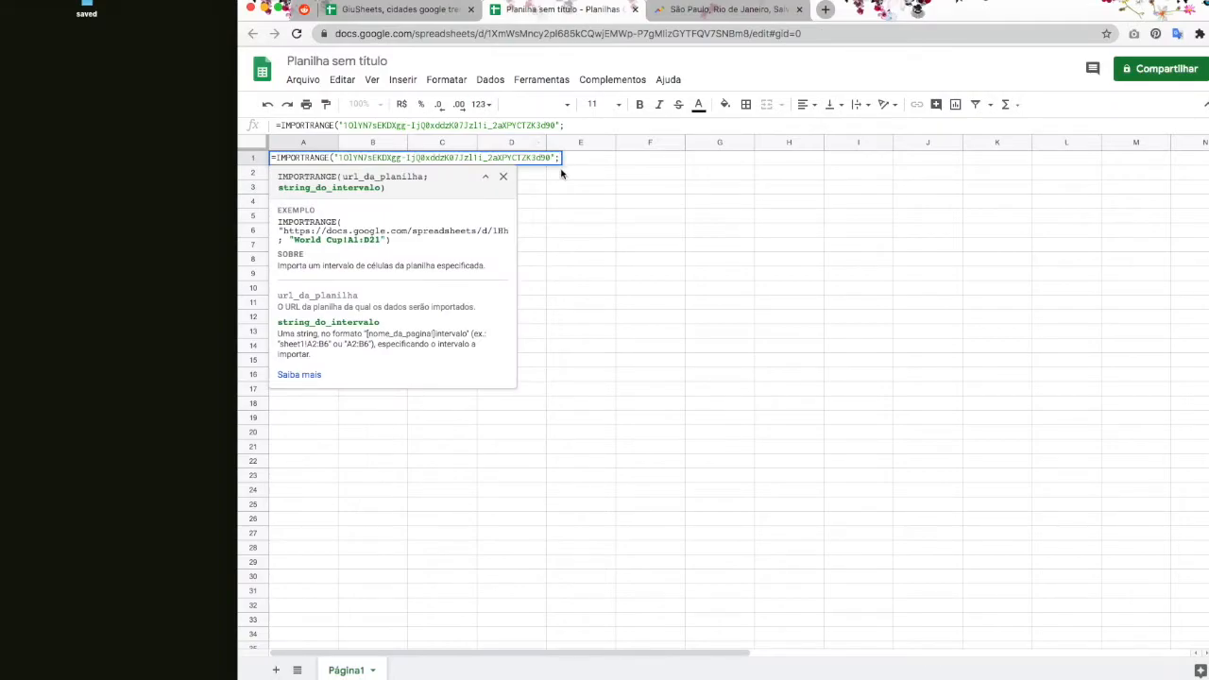
text("cidades!)
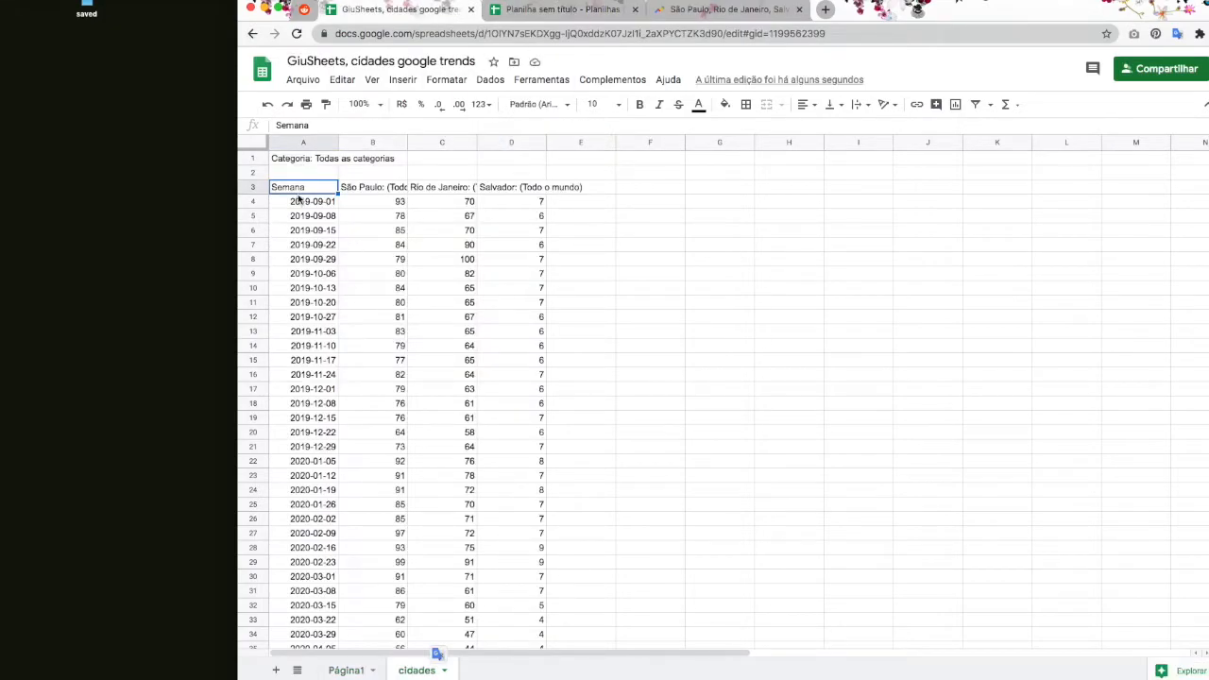
click(283, 160)
drag(284, 161, 529, 175)
click(317, 189)
scroll(516, 569, down, 12)
click(521, 419)
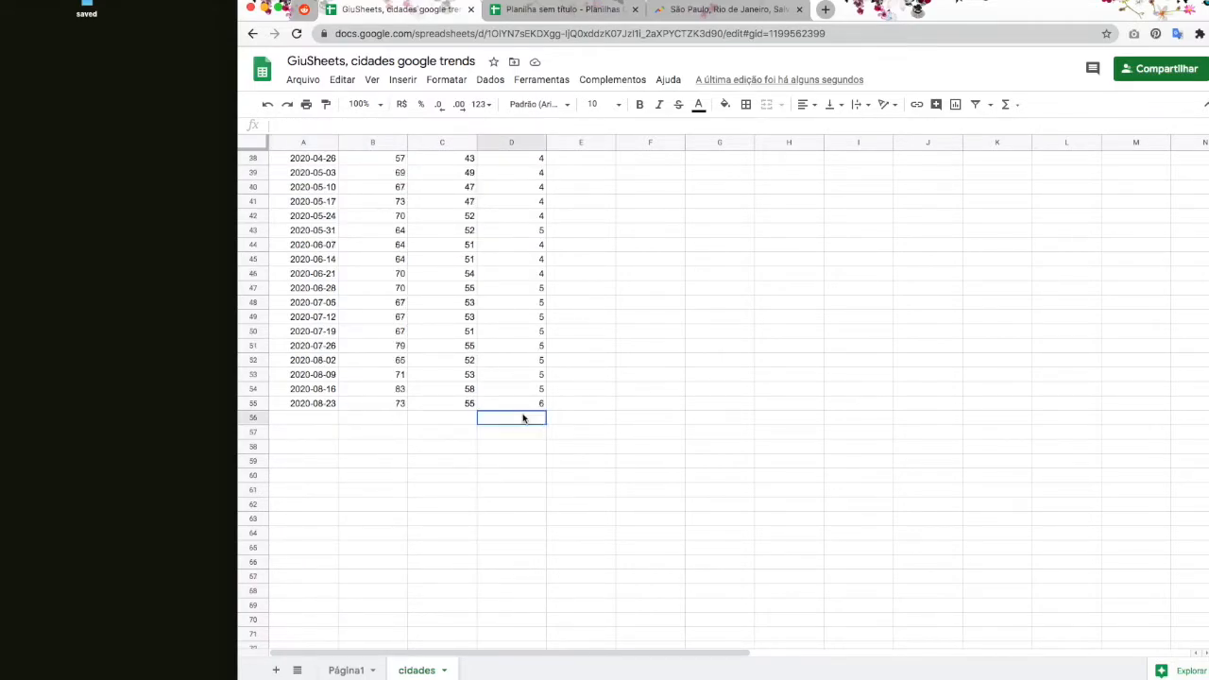
scroll(526, 419, up, 12)
Step: Finish the range as A3:D55 and commit the IMPORTRANGE formula
click(562, 9)
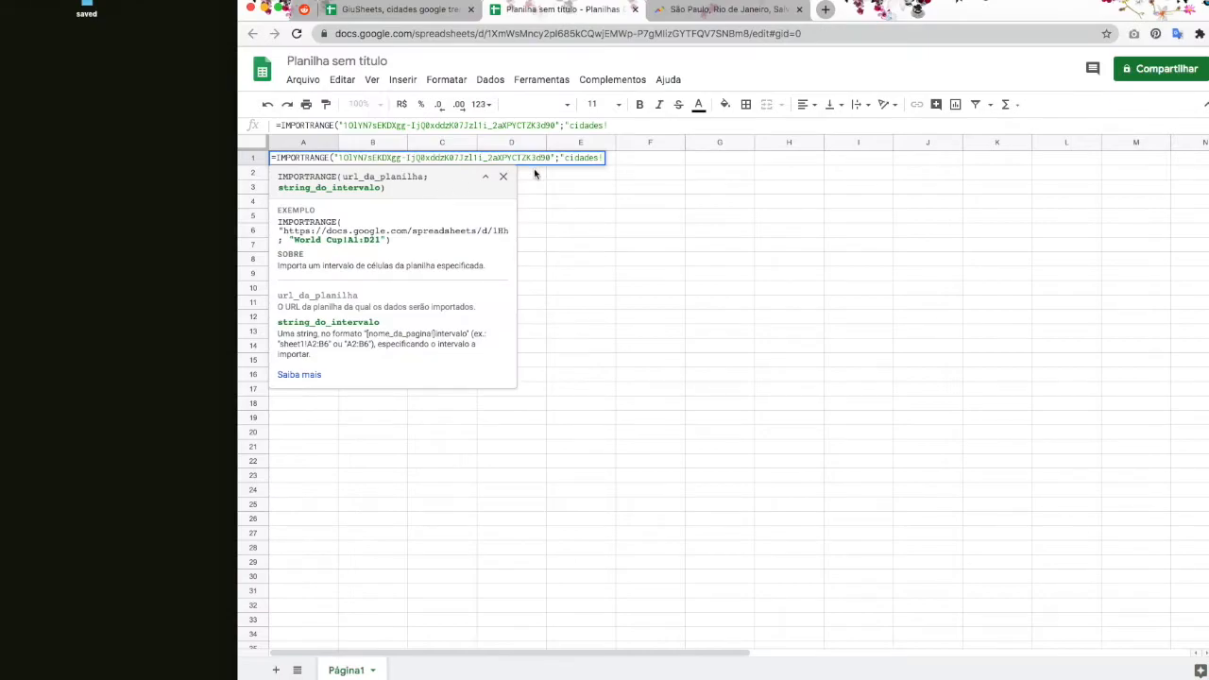
text(A3:D55"))
key(Return)
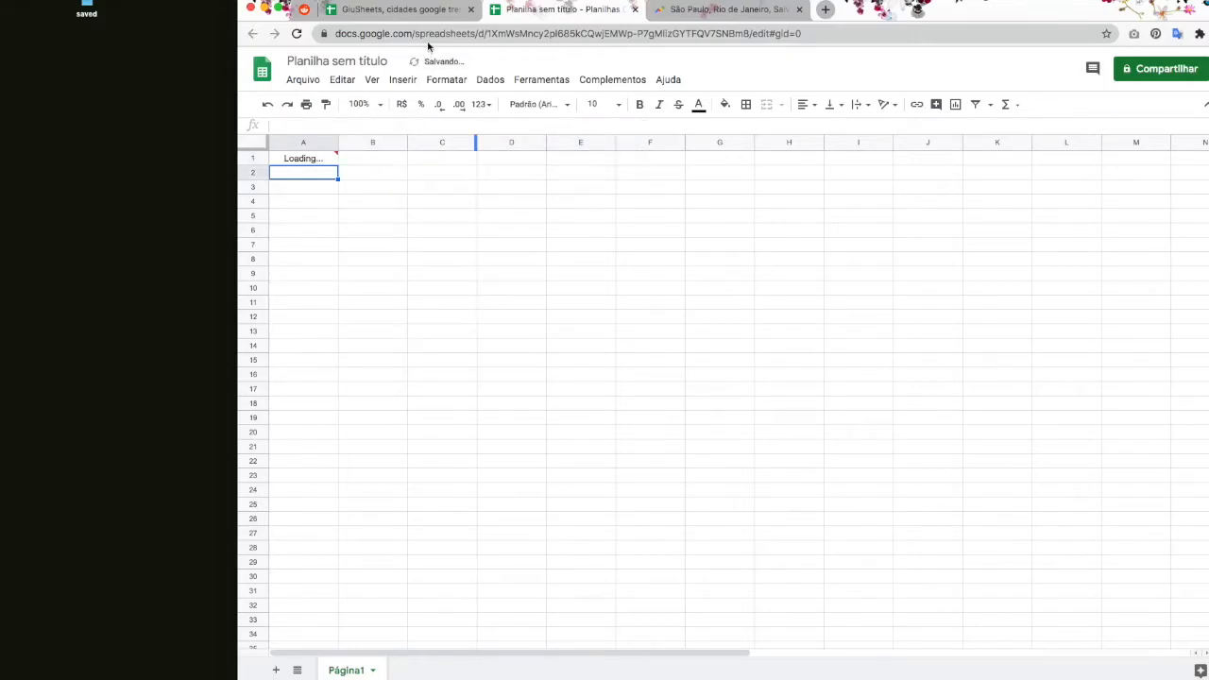
click(434, 19)
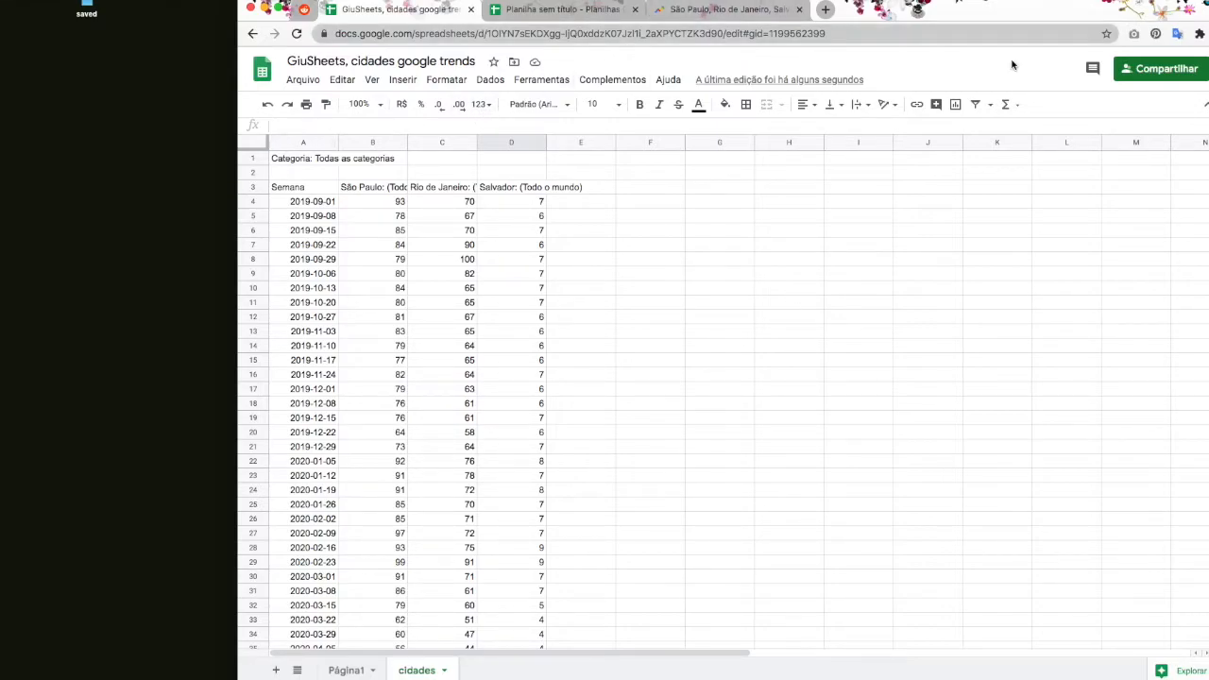
Step: Open Compartilhar on the trends spreadsheet, close it unchanged, and return to Planilha sem título
click(1162, 68)
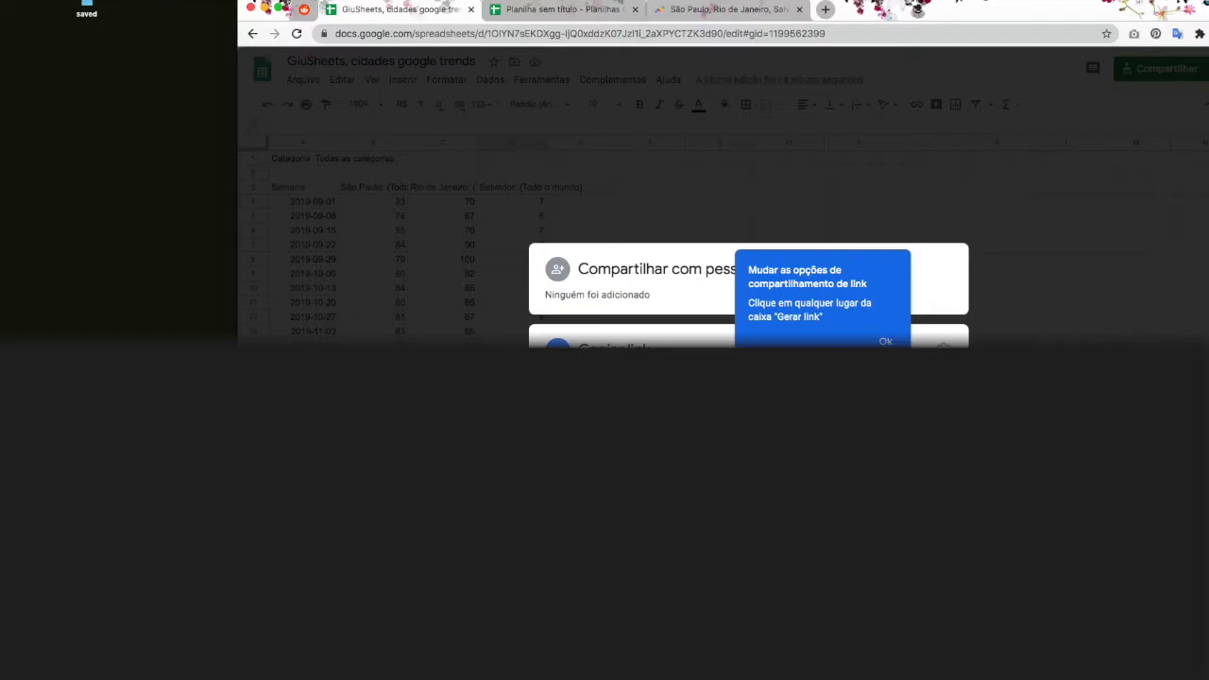
click(1071, 346)
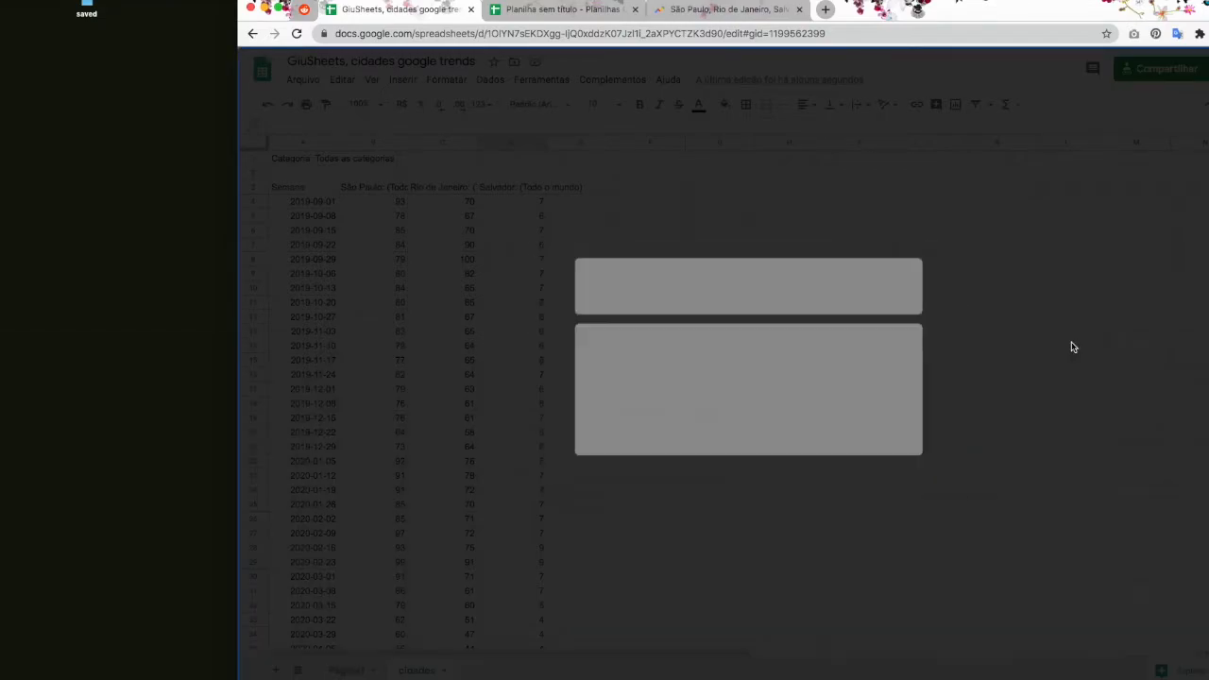
click(574, 18)
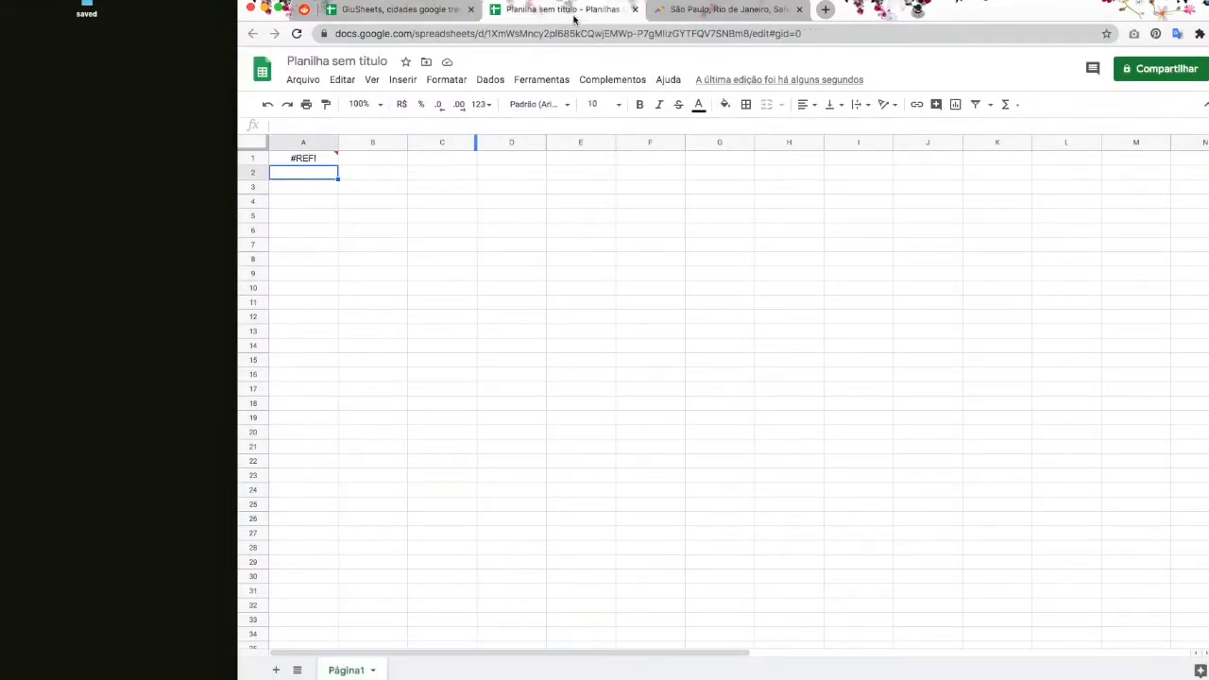
Step: Select A1's #REF! error and choose Permitir acesso to link the two spreadsheets
key(ctrl+c)
click(293, 161)
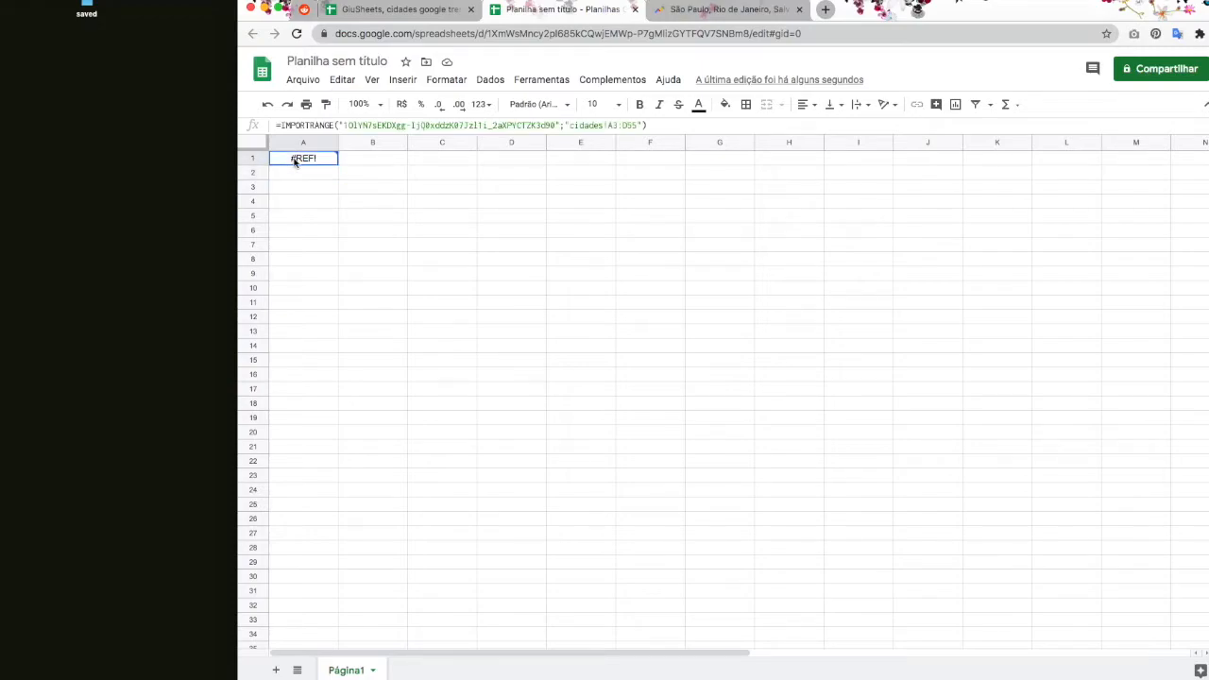
click(312, 174)
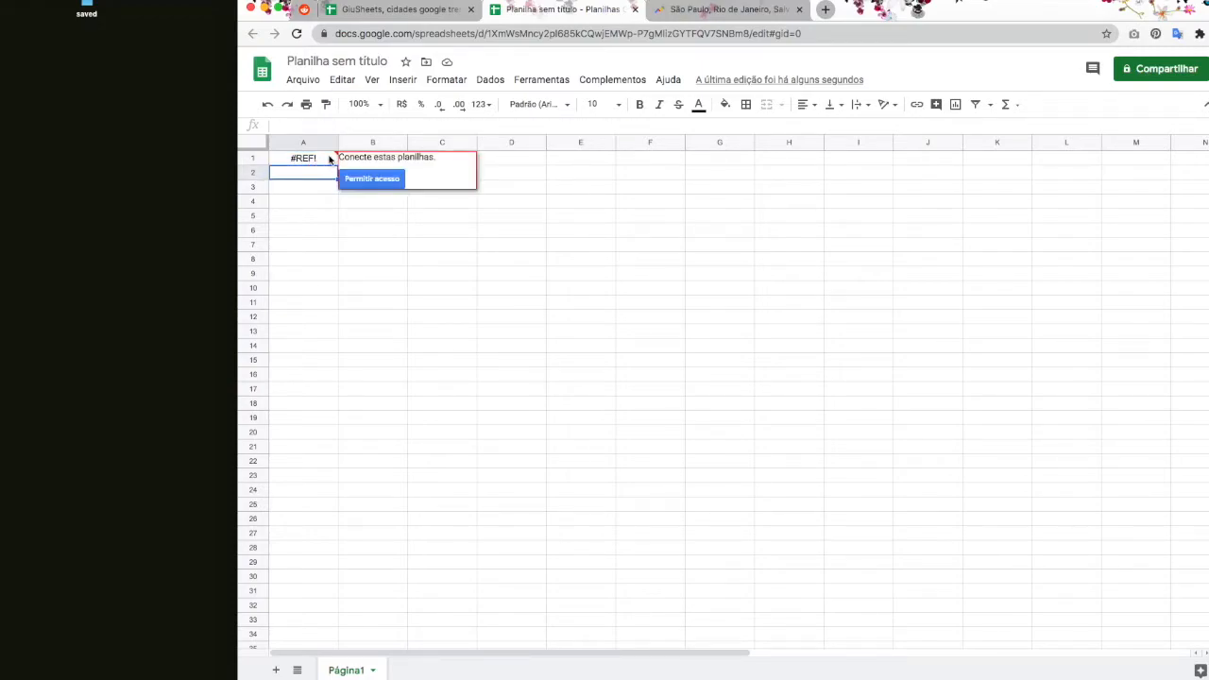
click(329, 158)
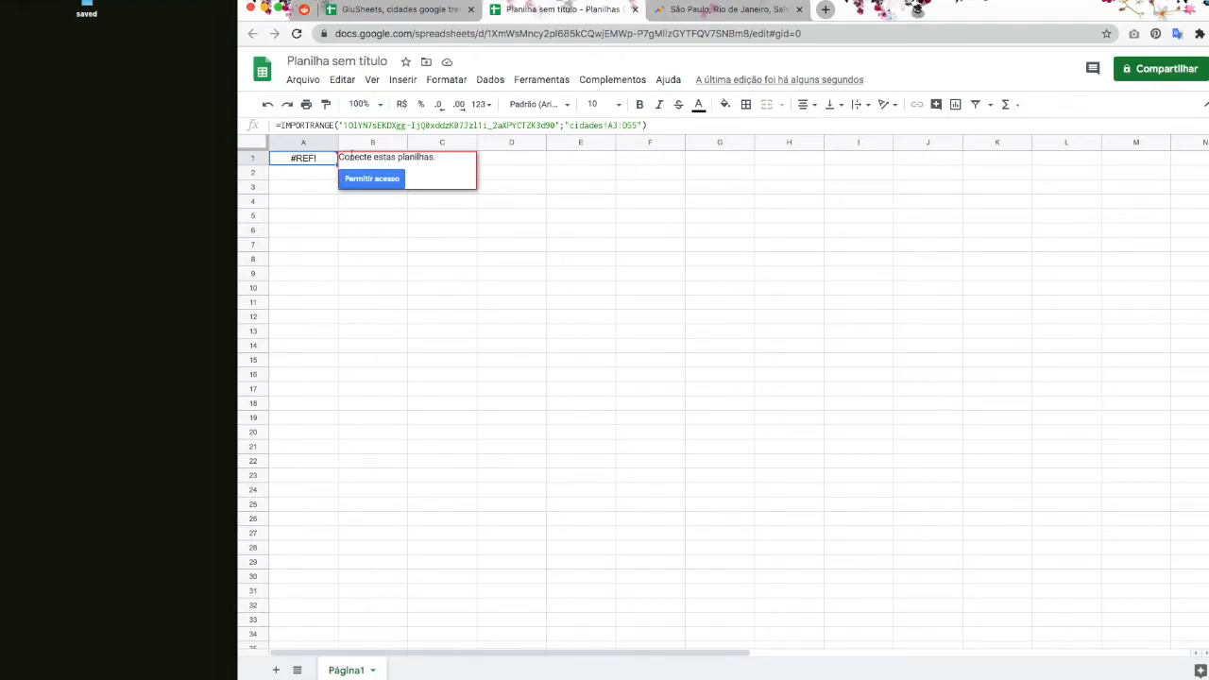
drag(340, 158, 433, 158)
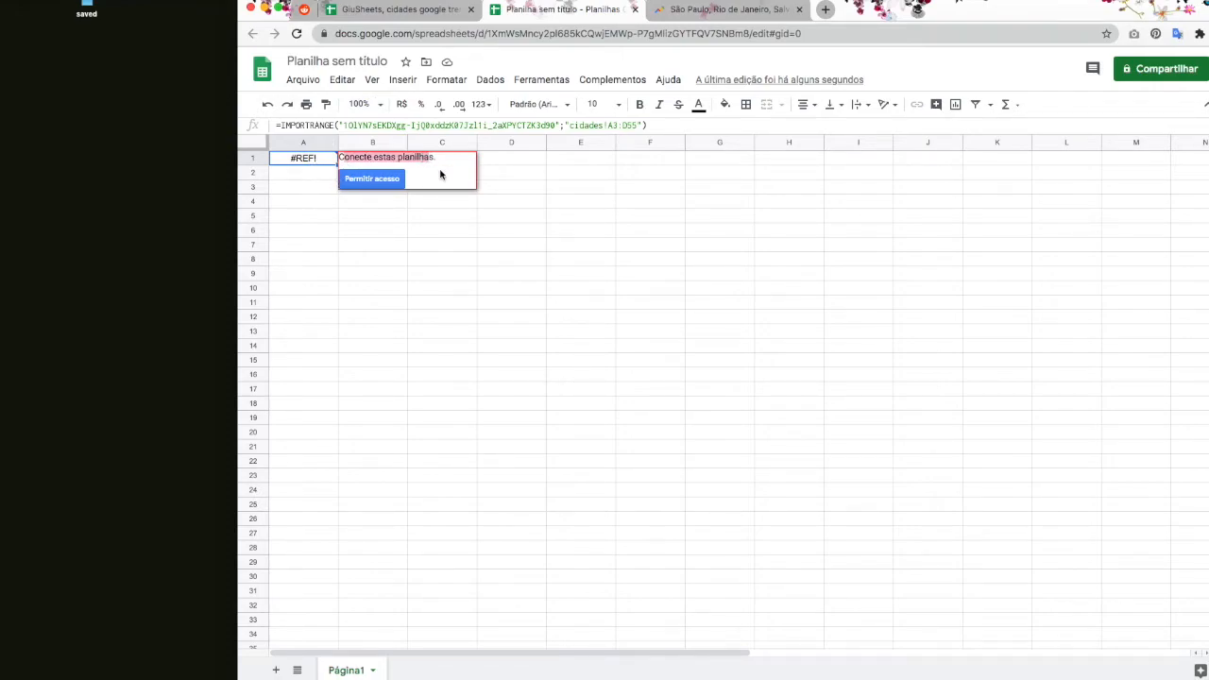
click(386, 181)
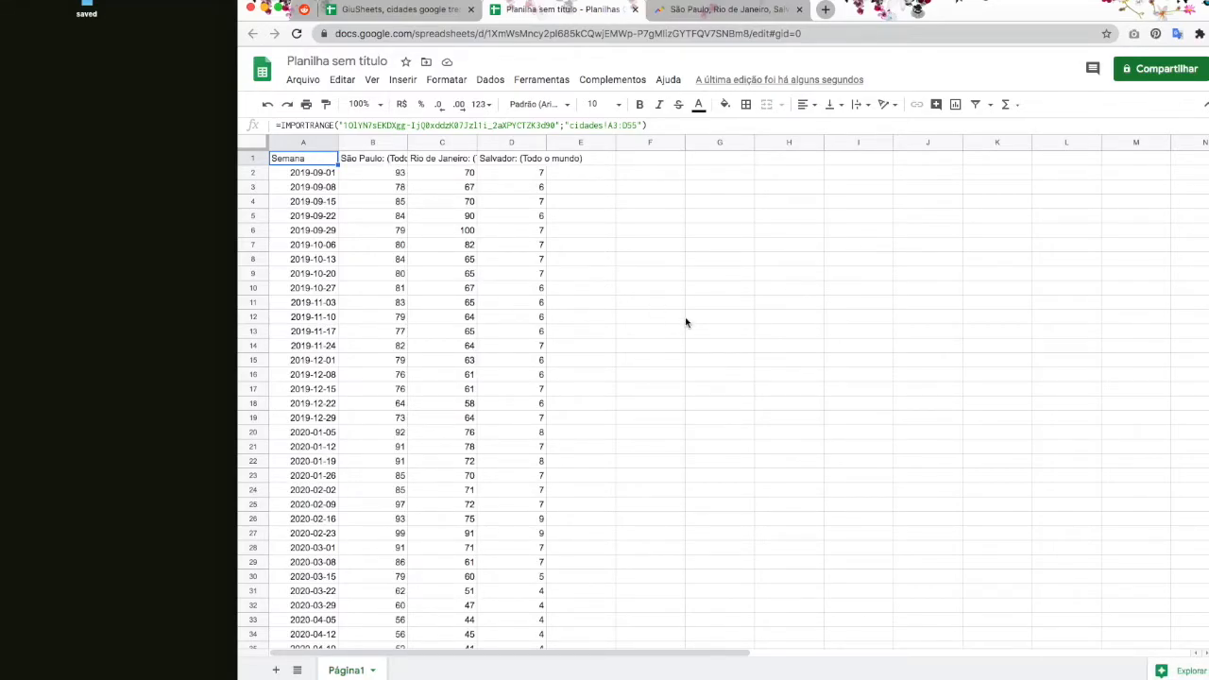
Step: Start a new IMPORTRANGE formula in cell A4 from the impo suggestion
click(397, 9)
click(562, 10)
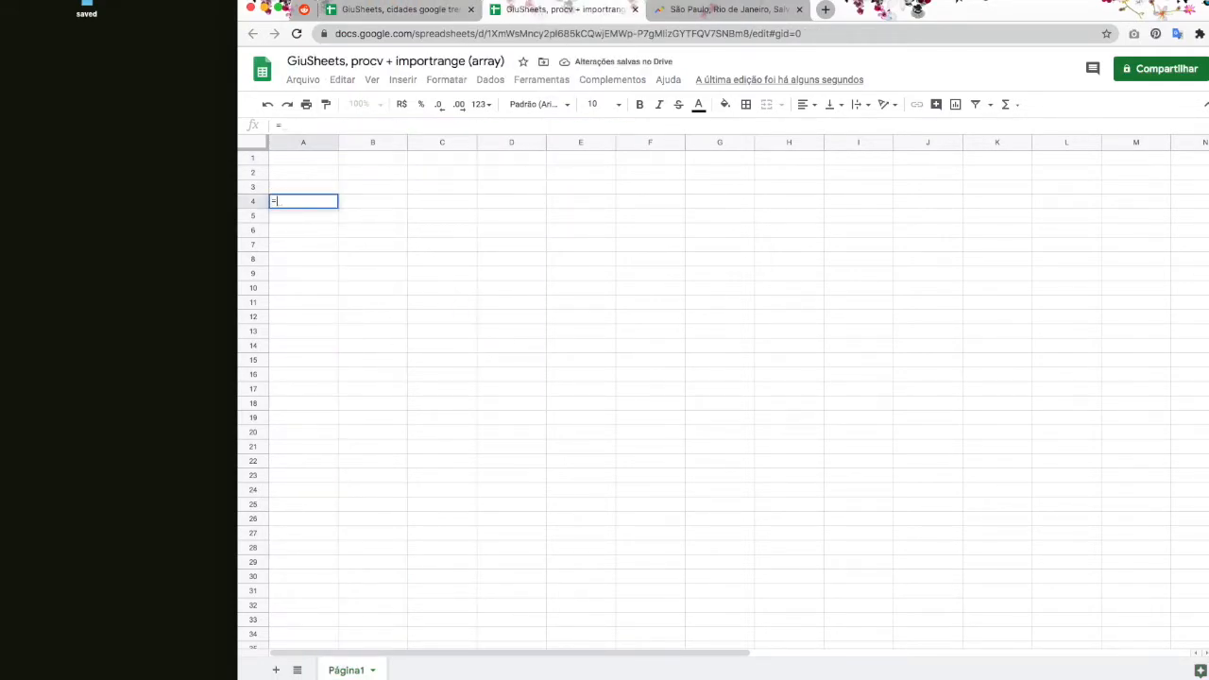
text(impo)
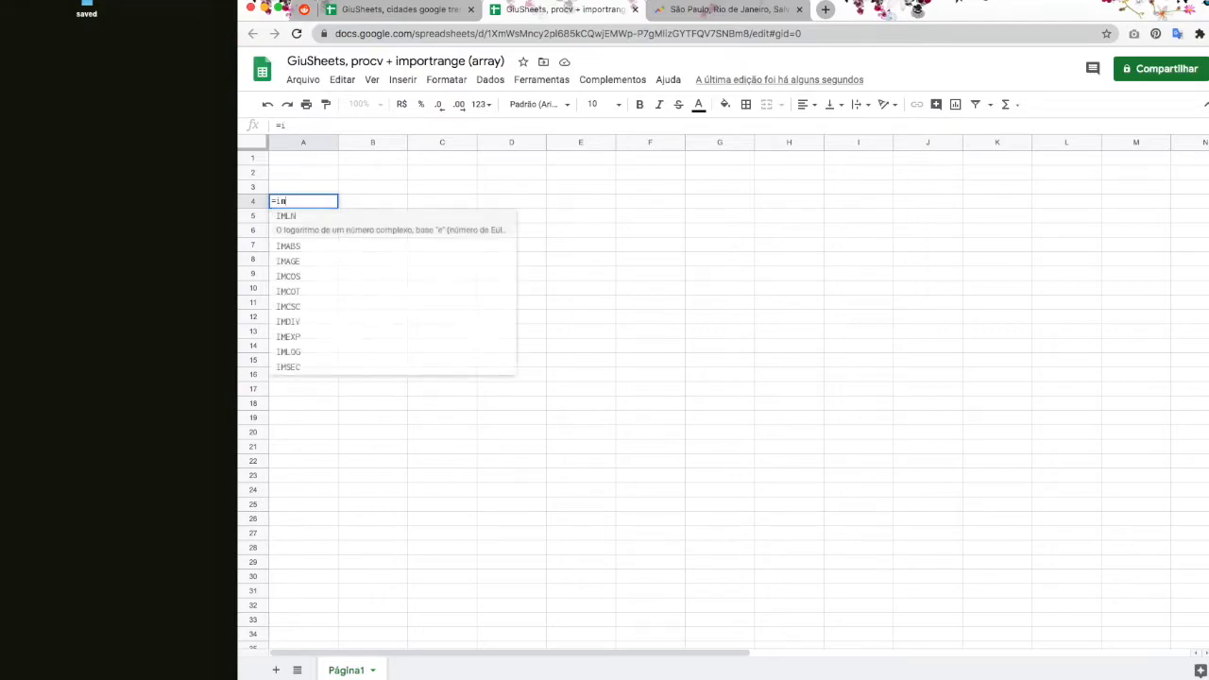
click(340, 312)
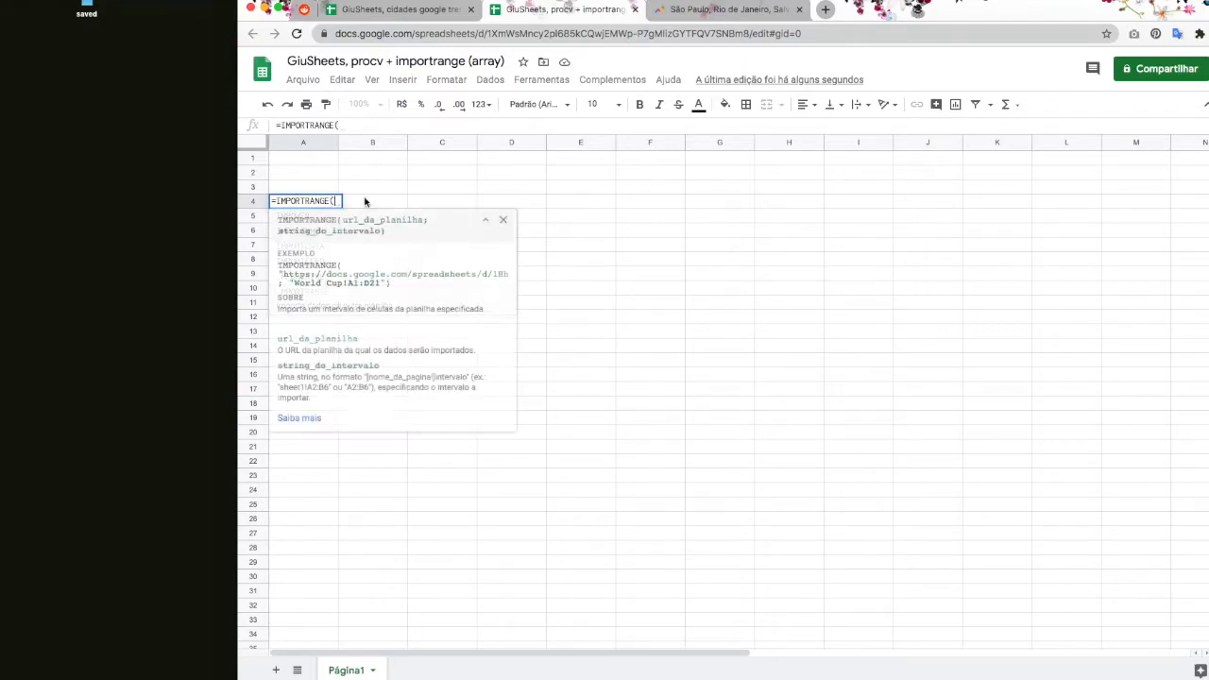
Step: Check the Semana date column in cidades, then open the URL argument with a quote
key(ctrl+shift+Tab)
drag(302, 190, 316, 492)
scroll(317, 492, up, 10)
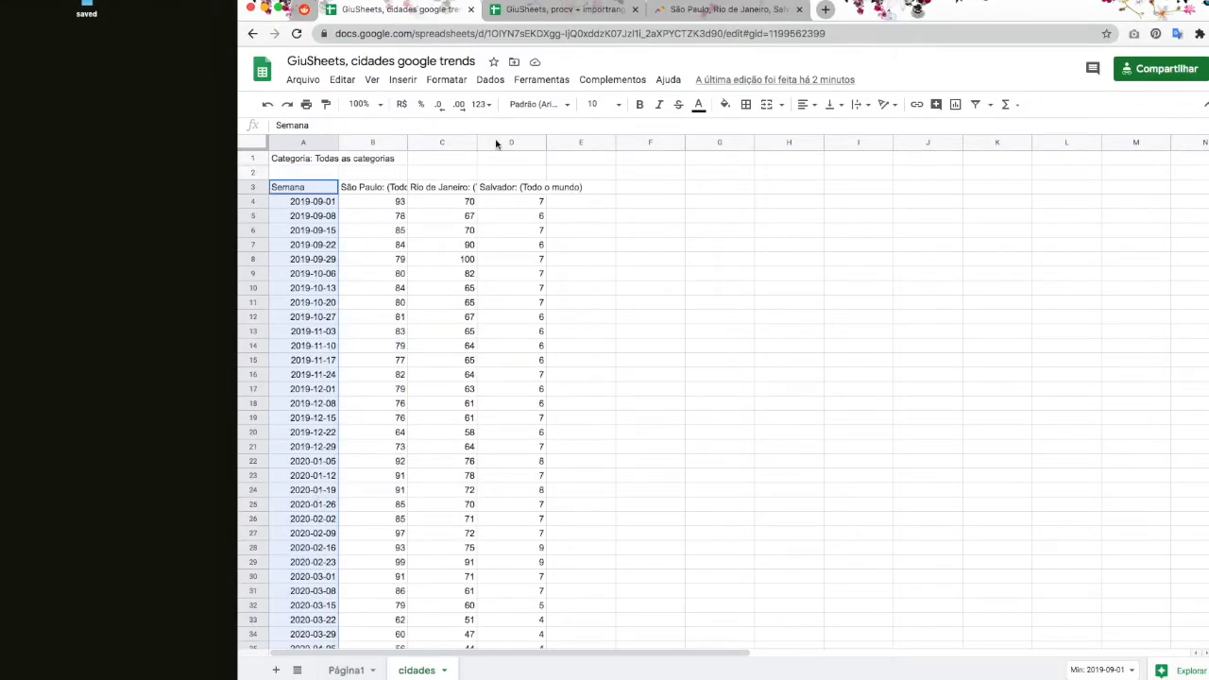
click(545, 19)
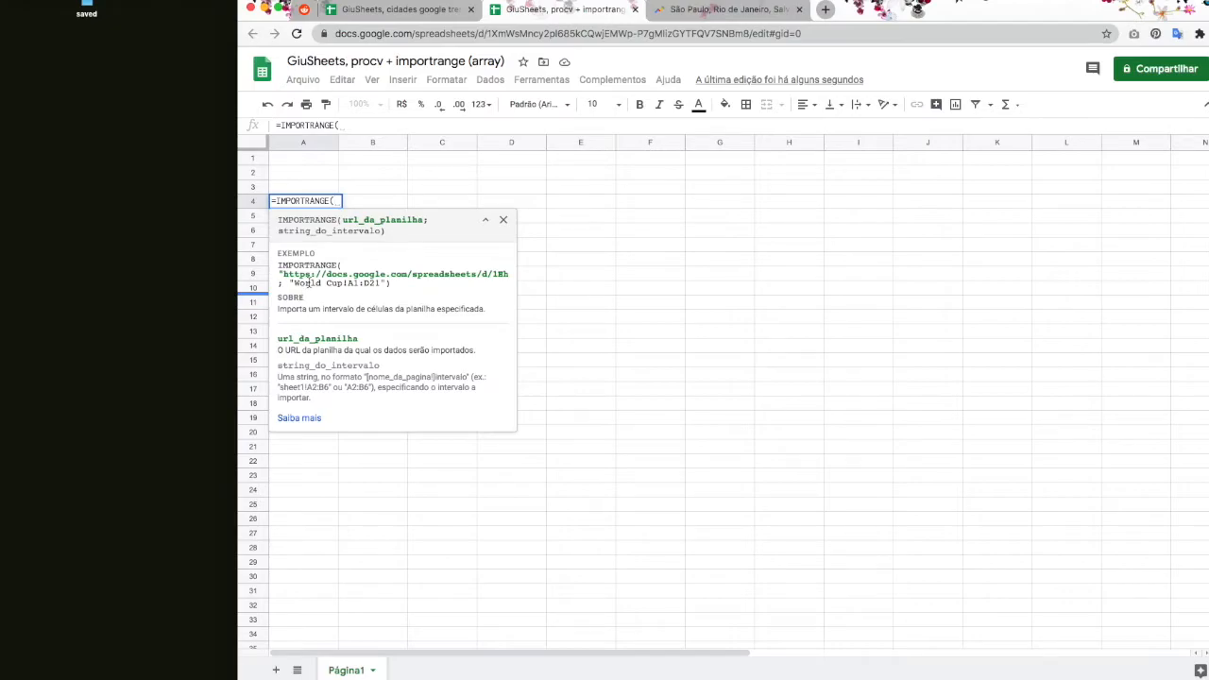
text(")
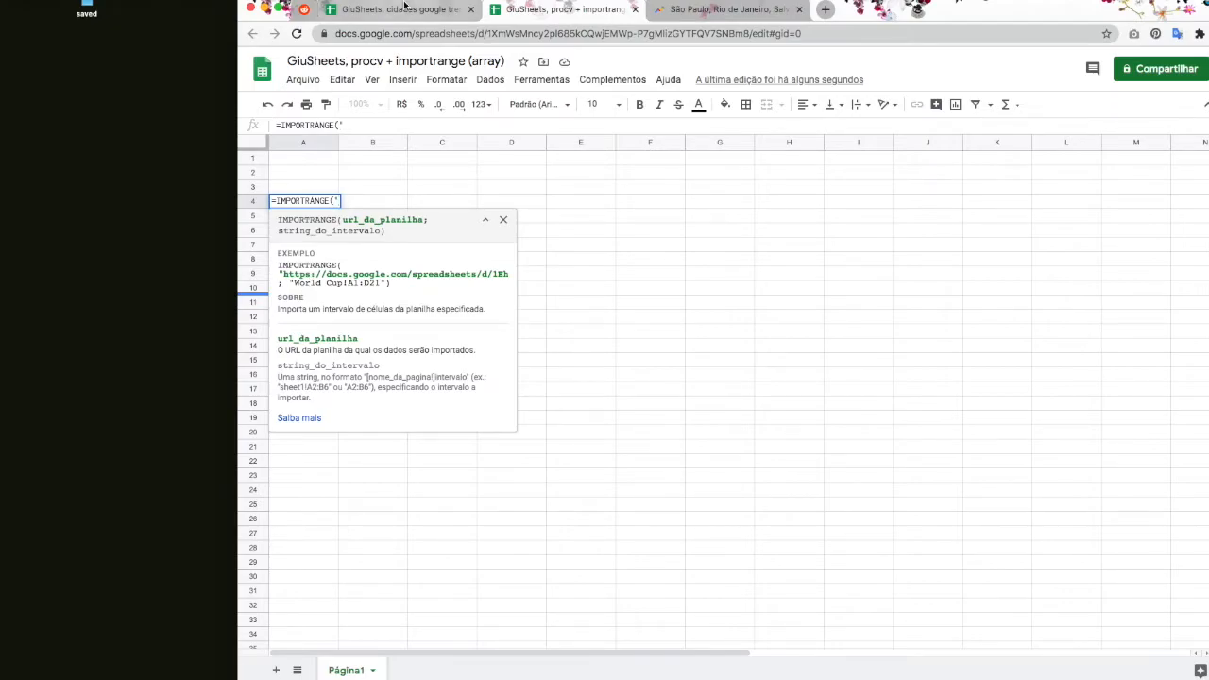
Step: Copy the trends spreadsheet ID from its address and paste it, followed by ;"cidades
click(397, 10)
drag(488, 34, 723, 35)
key(ctrl+c)
click(557, 9)
key(ctrl+v)
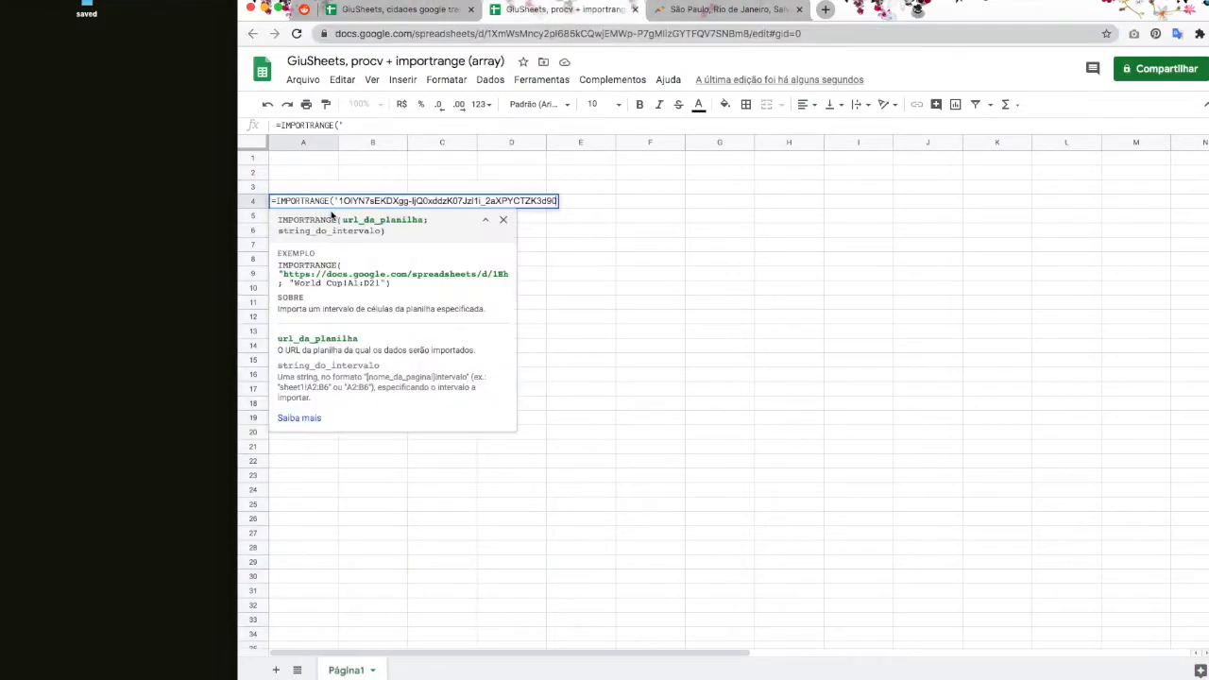
text(";)
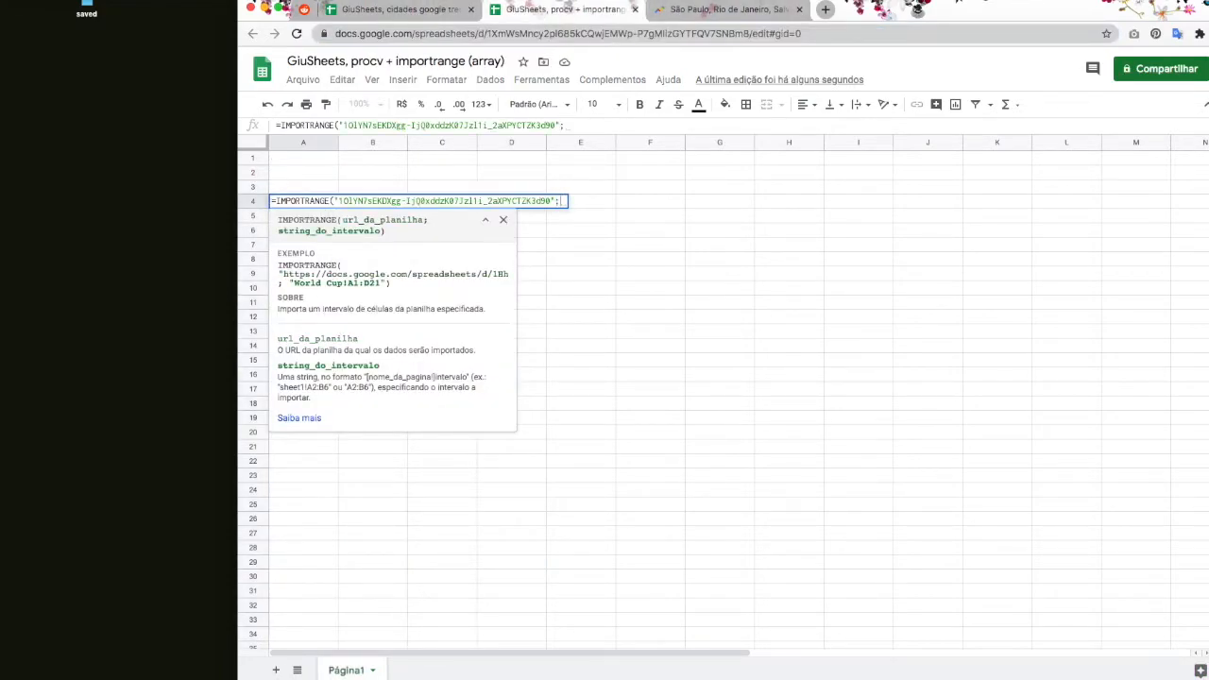
text("cidades)
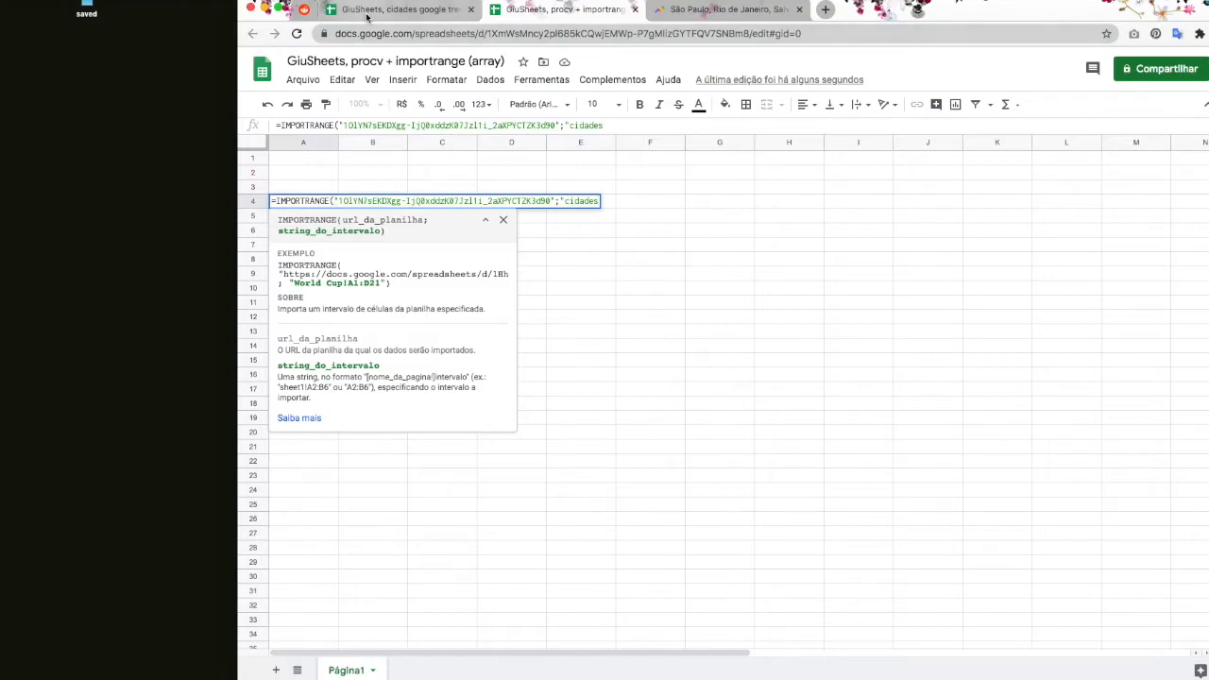
Step: Complete the range as cidades!A3:A55 after confirming the data ends at row 55
click(368, 14)
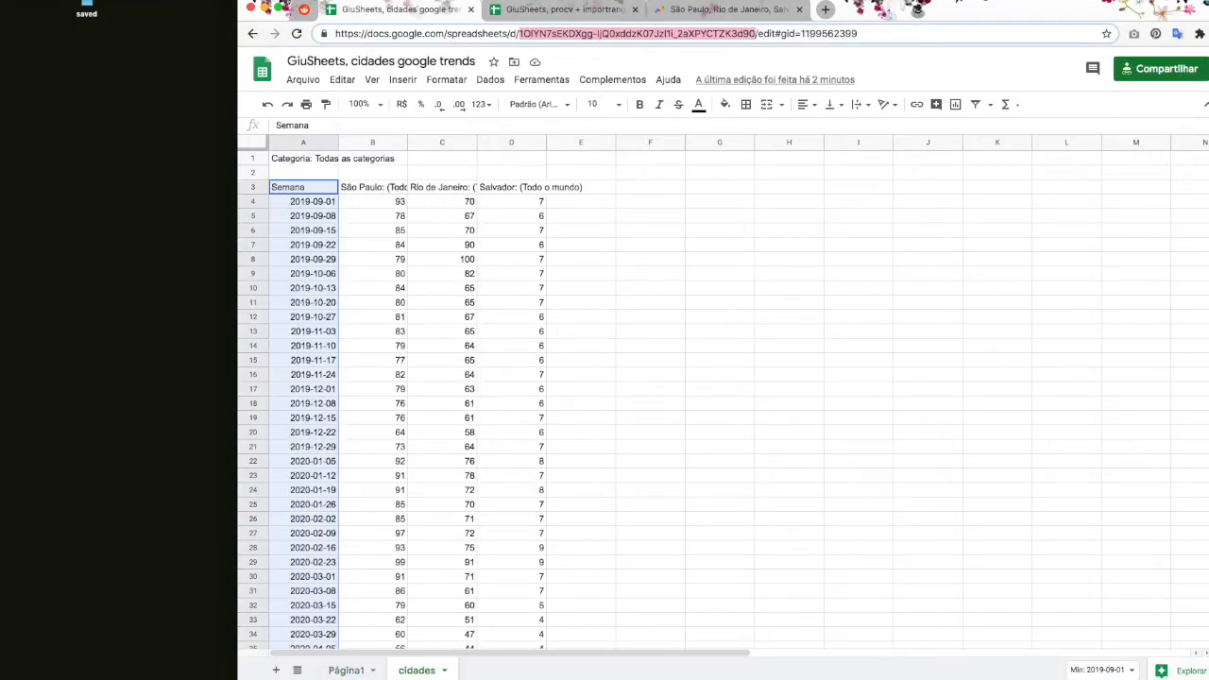
click(562, 10)
text(!)
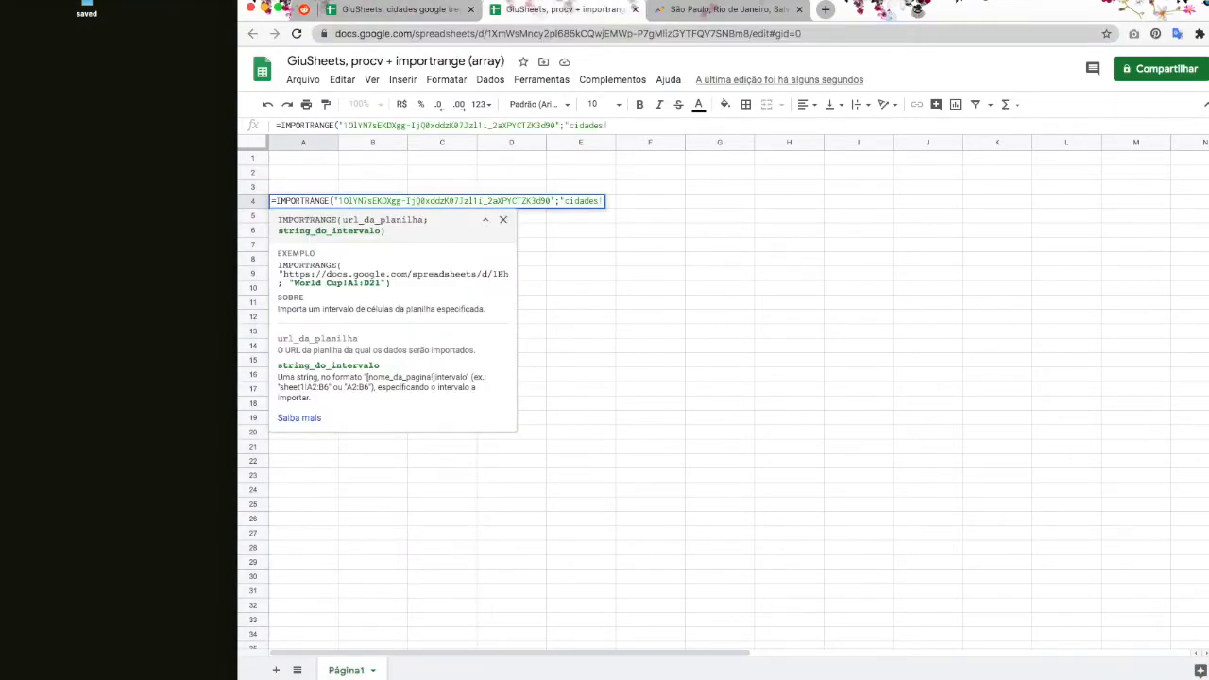
text(A3)
click(393, 12)
scroll(303, 194, down, 8)
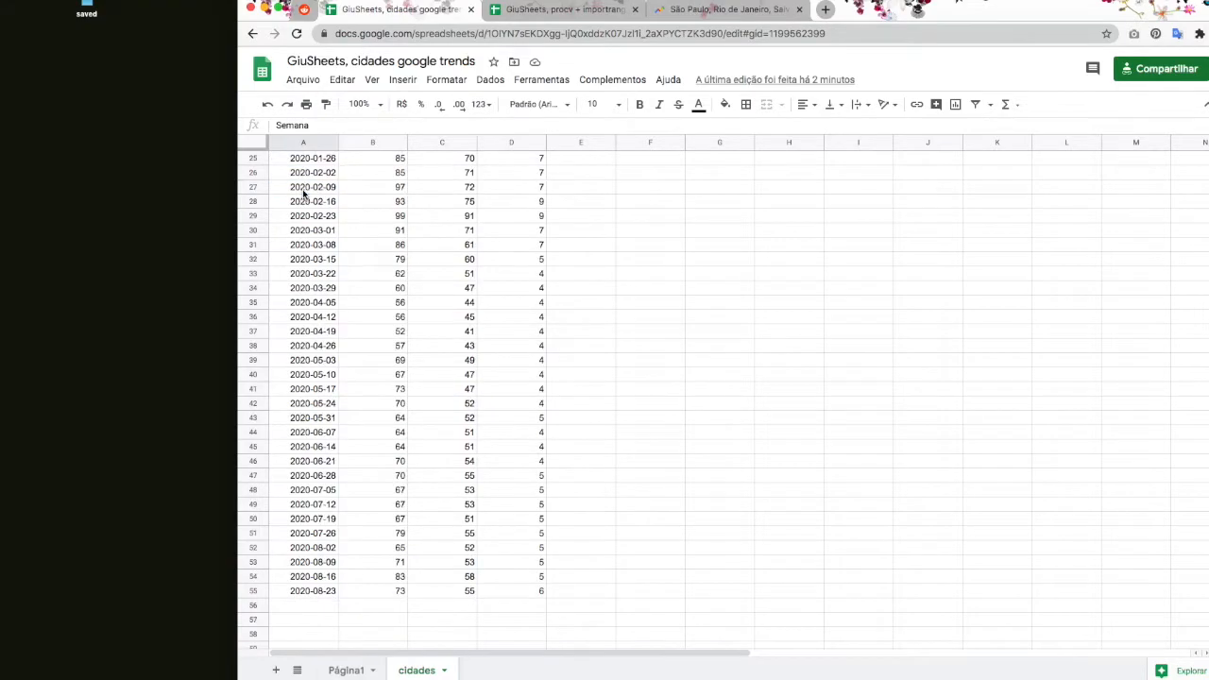
scroll(303, 194, down, 6)
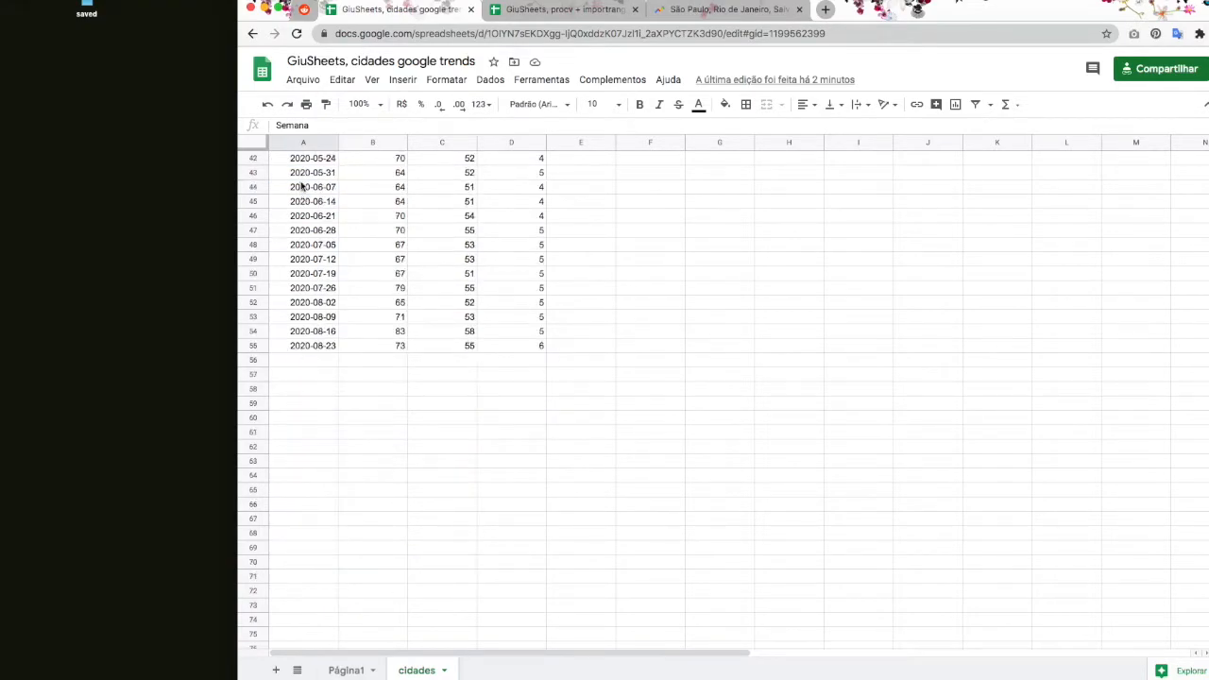
click(284, 350)
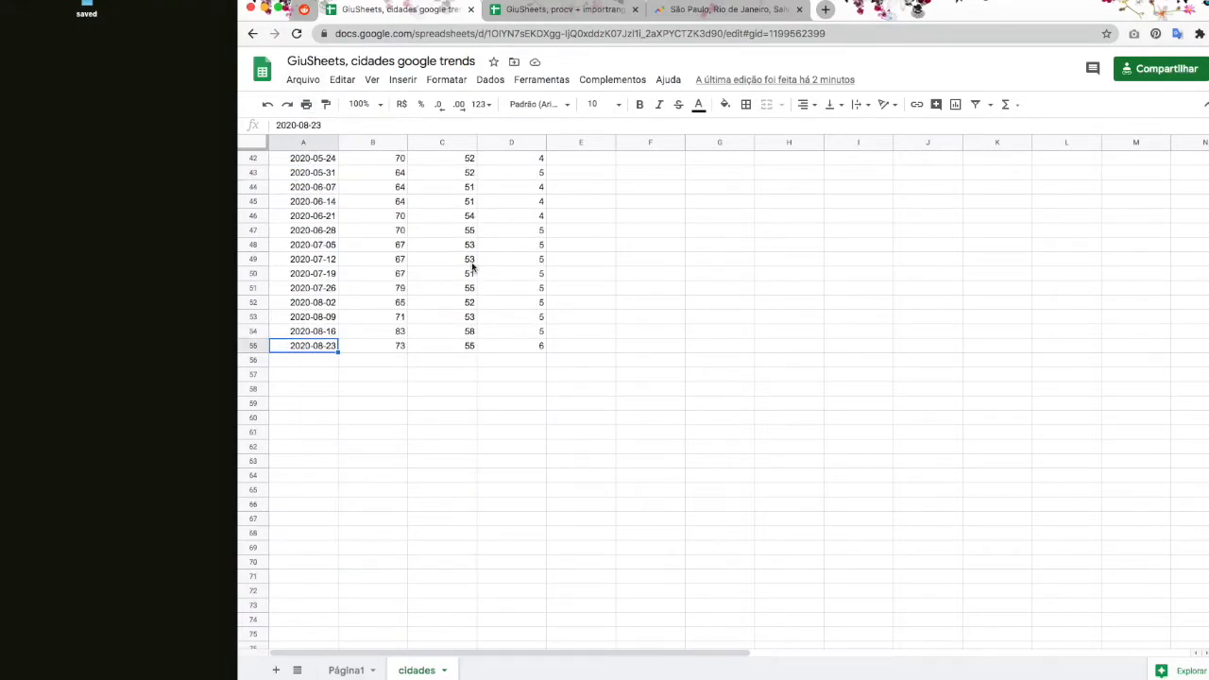
click(558, 10)
text(:A55)
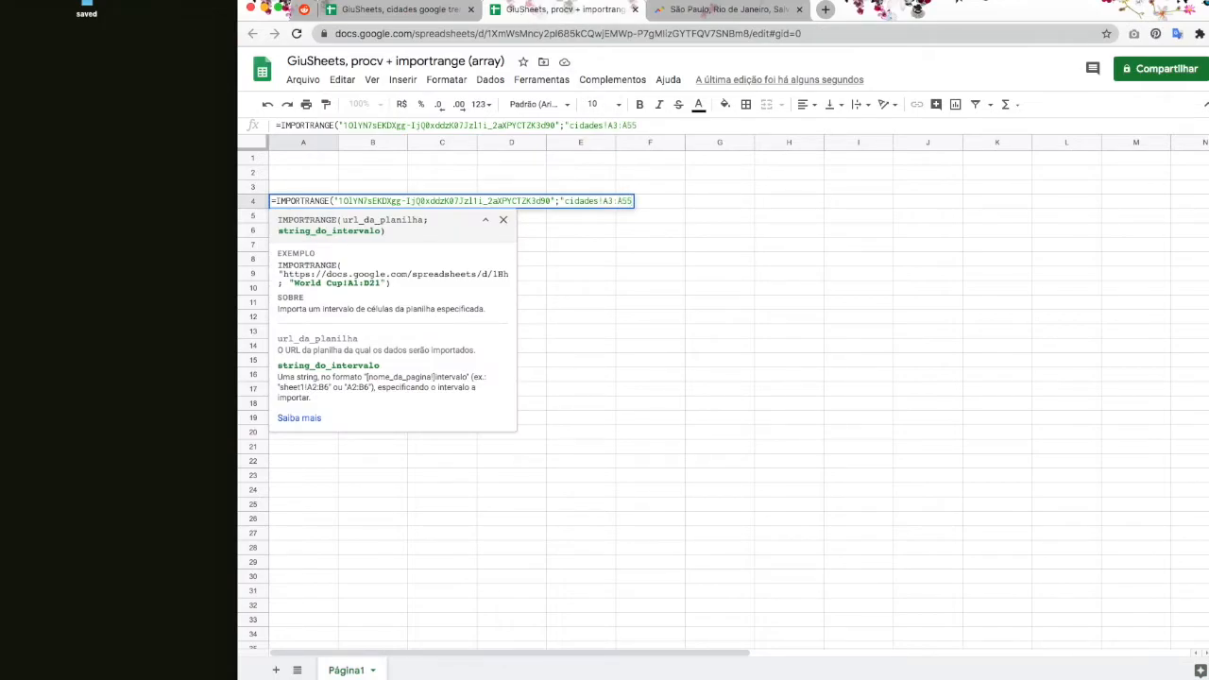
text("))
Step: Commit the date formula and drag it from A4 up to A1
key(Return)
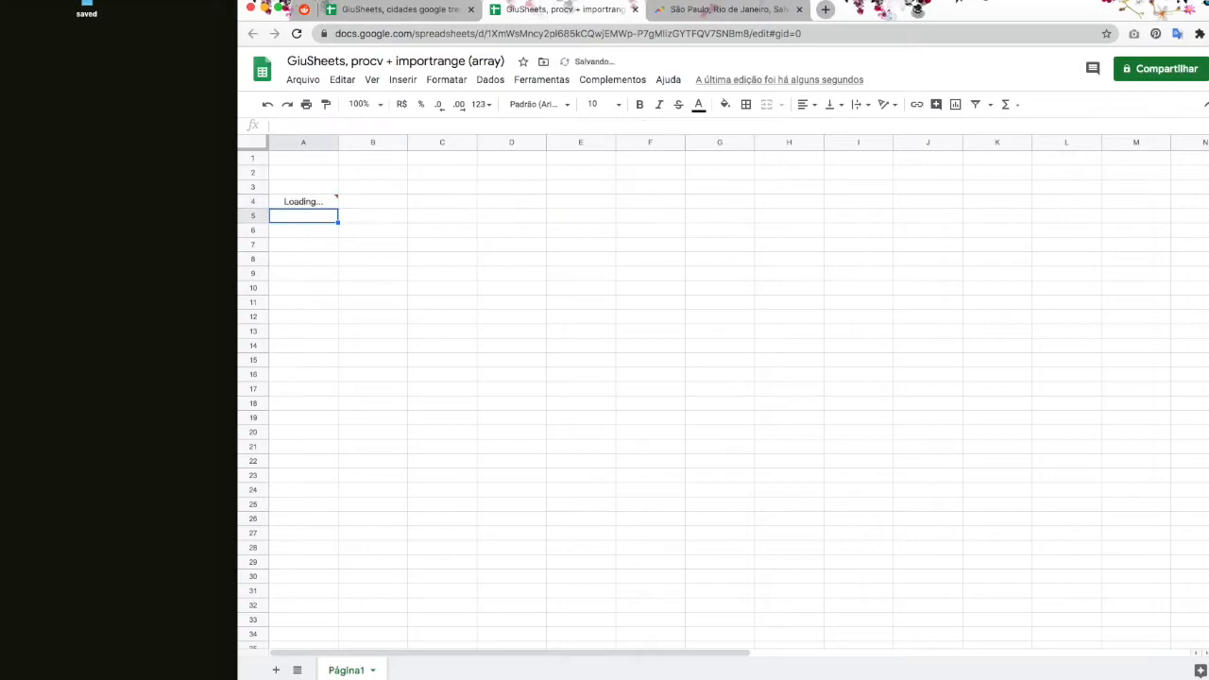
scroll(375, 315, down, 10)
scroll(376, 315, up, 10)
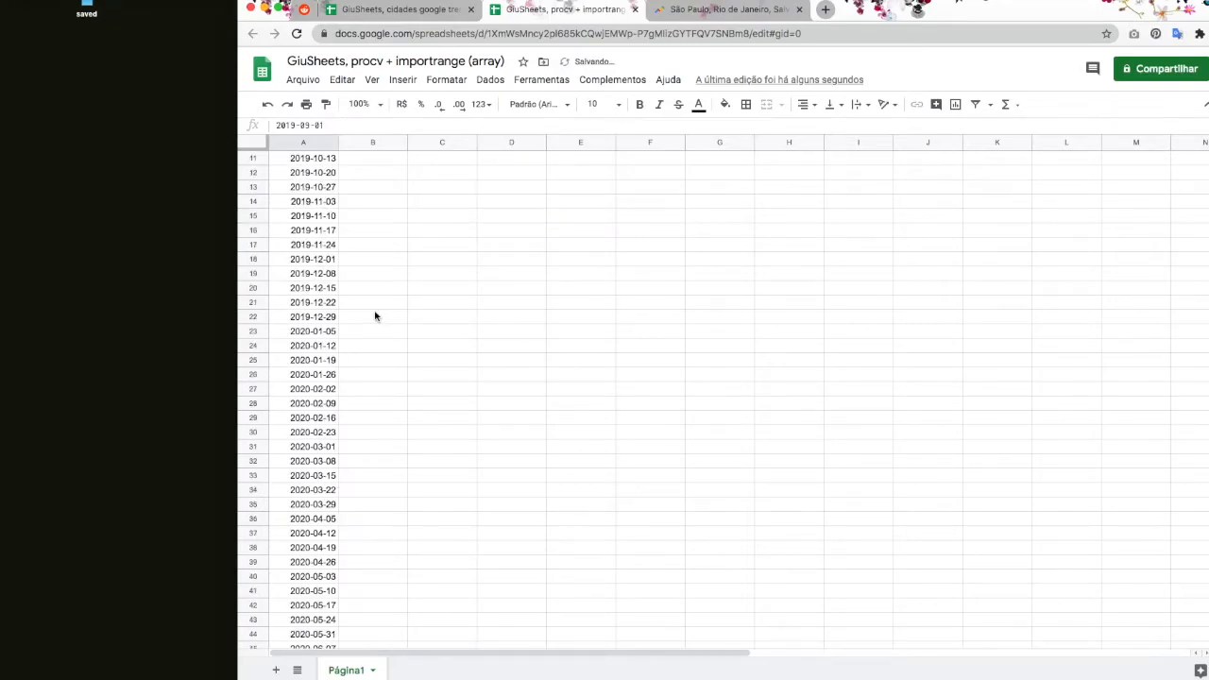
scroll(375, 316, up, 1)
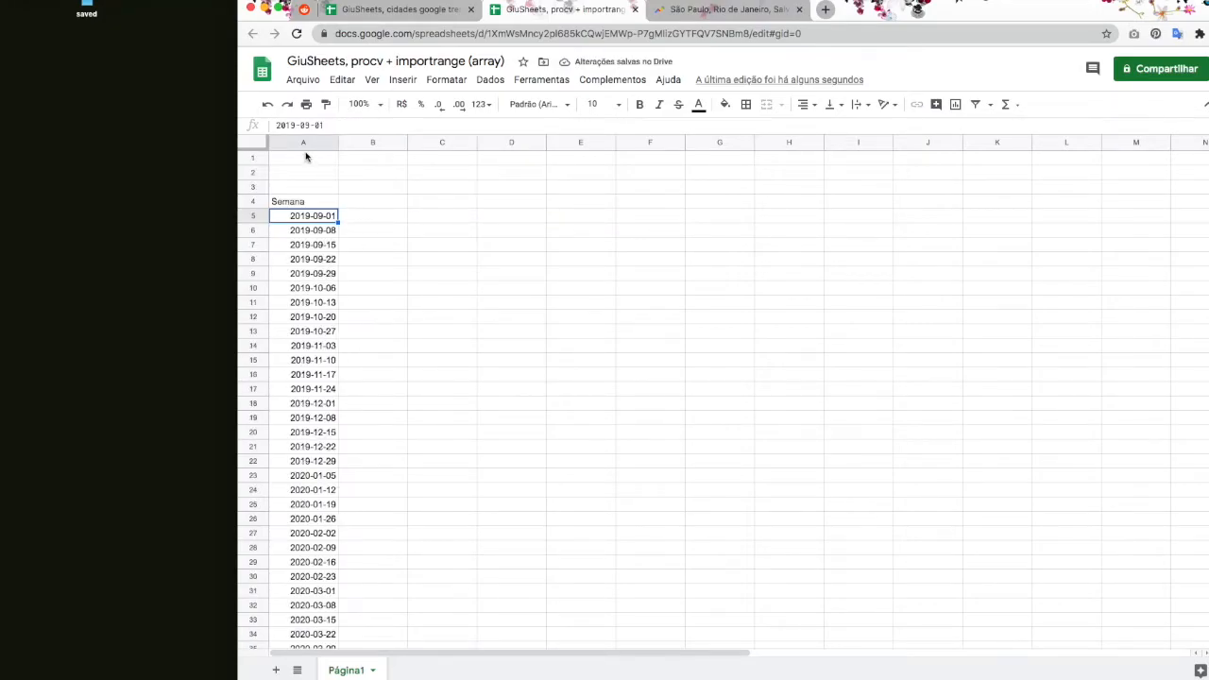
click(324, 198)
drag(324, 198, 327, 159)
scroll(342, 550, down, 5)
scroll(342, 550, up, 5)
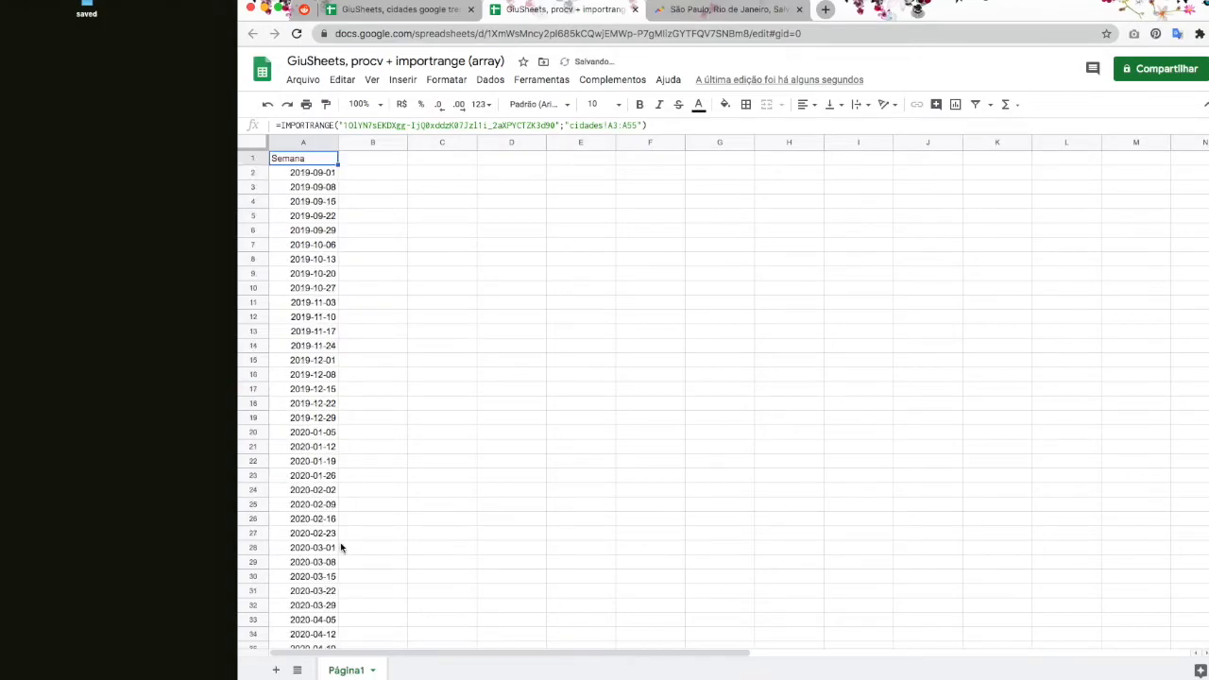
Step: Copy A1's IMPORTRANGE formula text and paste it into B1
click(365, 160)
click(316, 159)
click(317, 127)
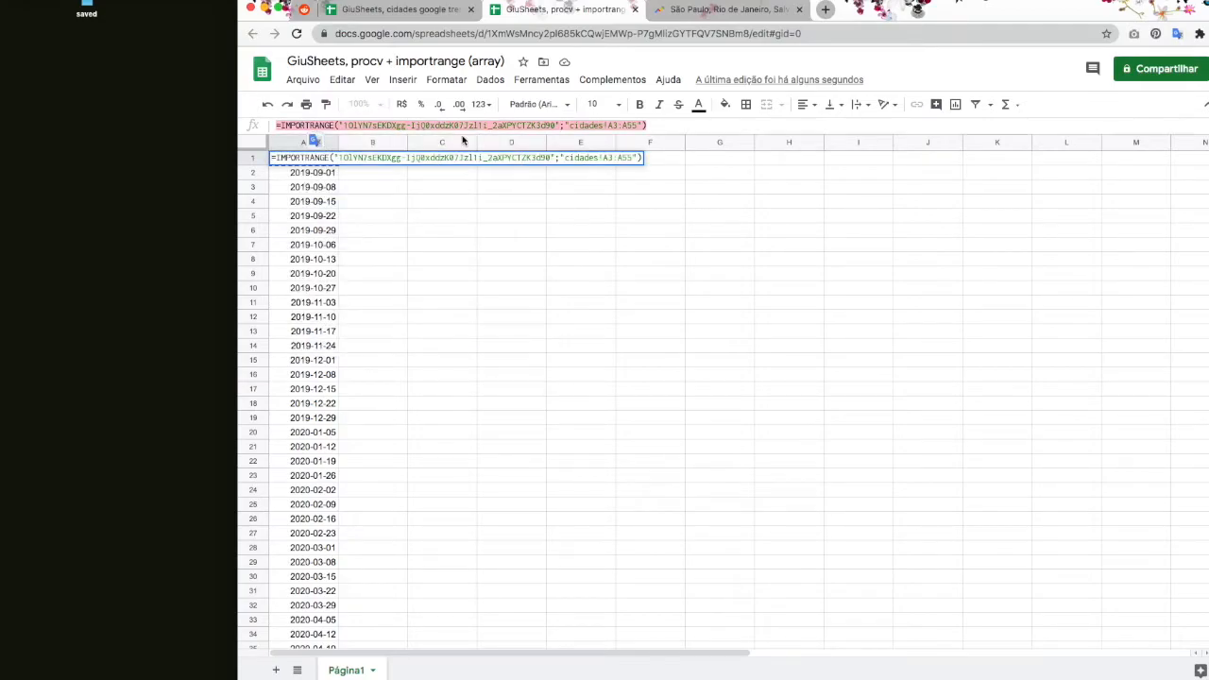
key(Escape)
click(361, 160)
double_click(361, 160)
key(ctrl+v)
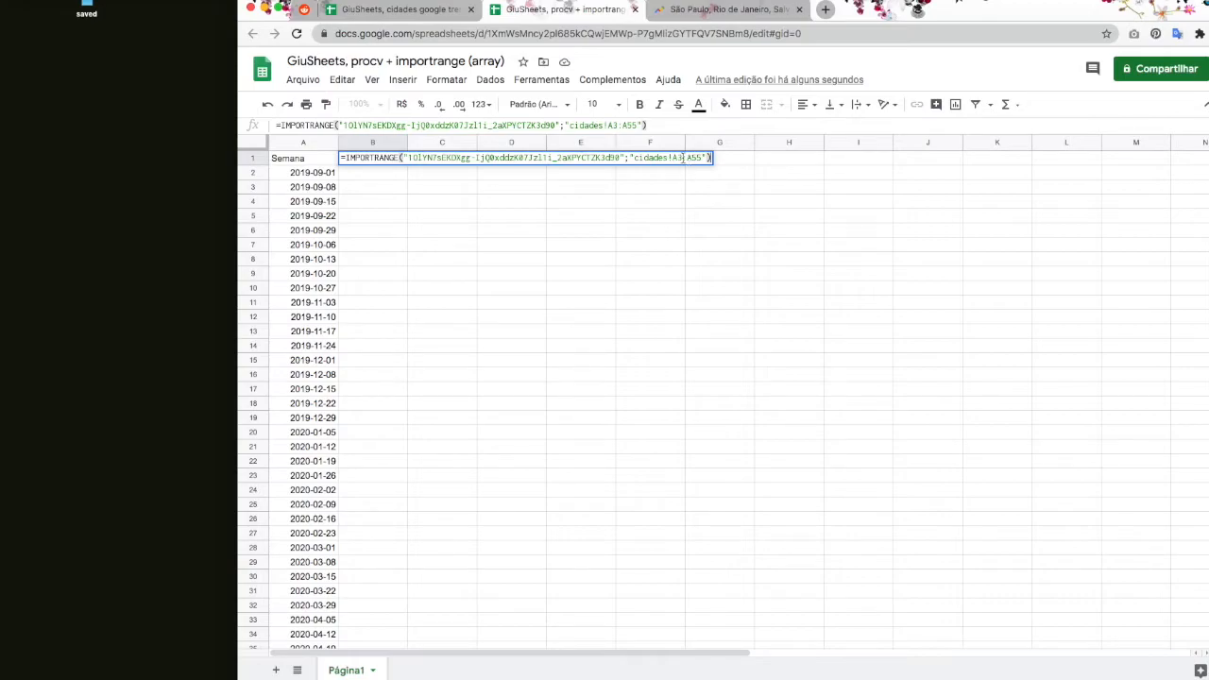
Step: Change B1's import range to cidades!A3:D3 and widen columns B to E
click(682, 158)
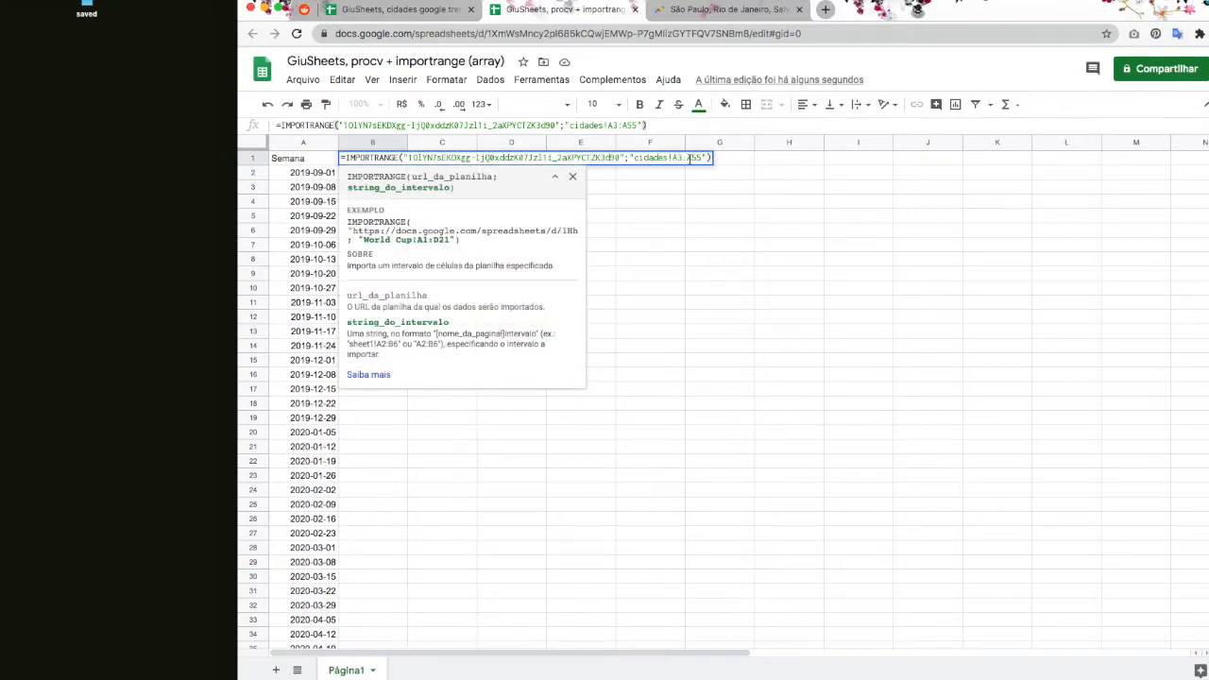
mouse_move(690, 158)
mouse_down()
mouse_move(689, 171)
mouse_move(696, 158)
mouse_up()
text(3)
key(Return)
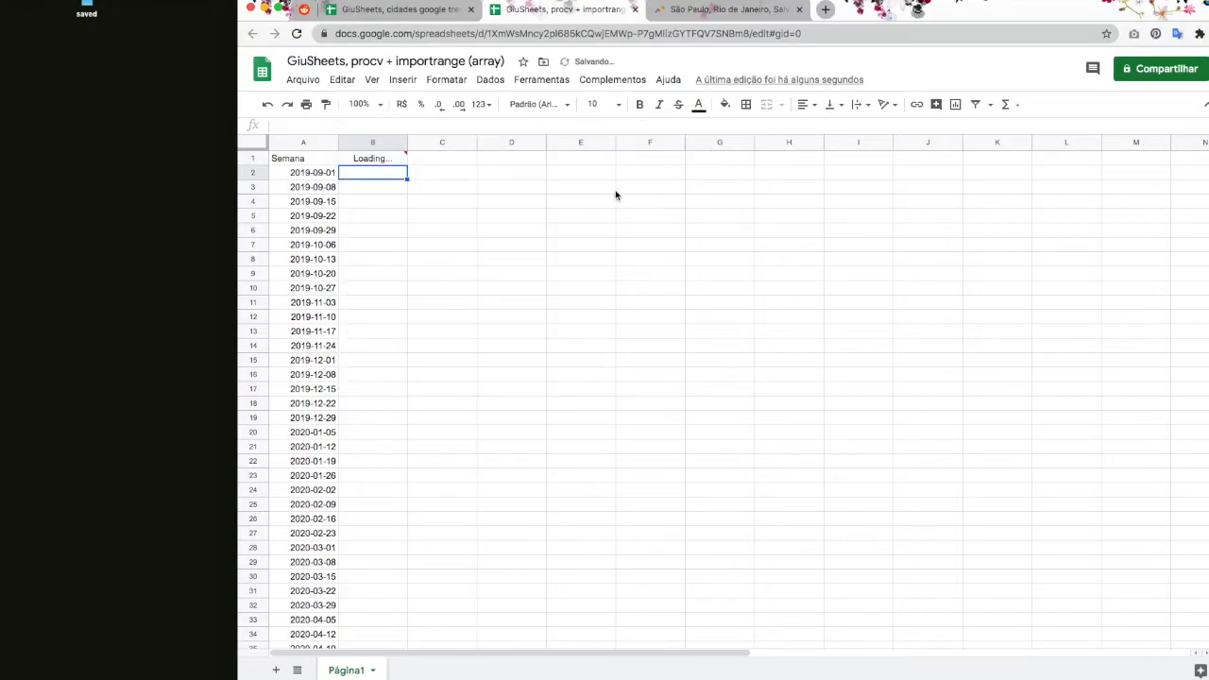
drag(373, 142, 442, 142)
drag(593, 140, 595, 142)
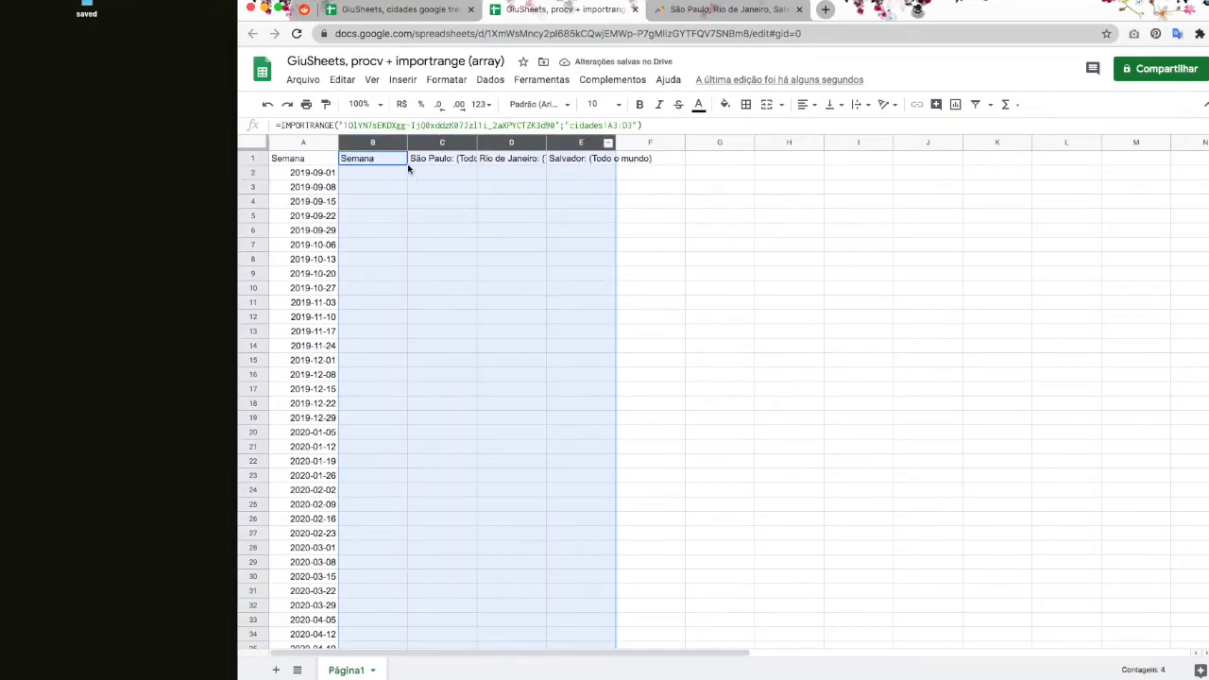
mouse_move(407, 141)
mouse_down()
mouse_move(427, 142)
mouse_move(416, 141)
mouse_up()
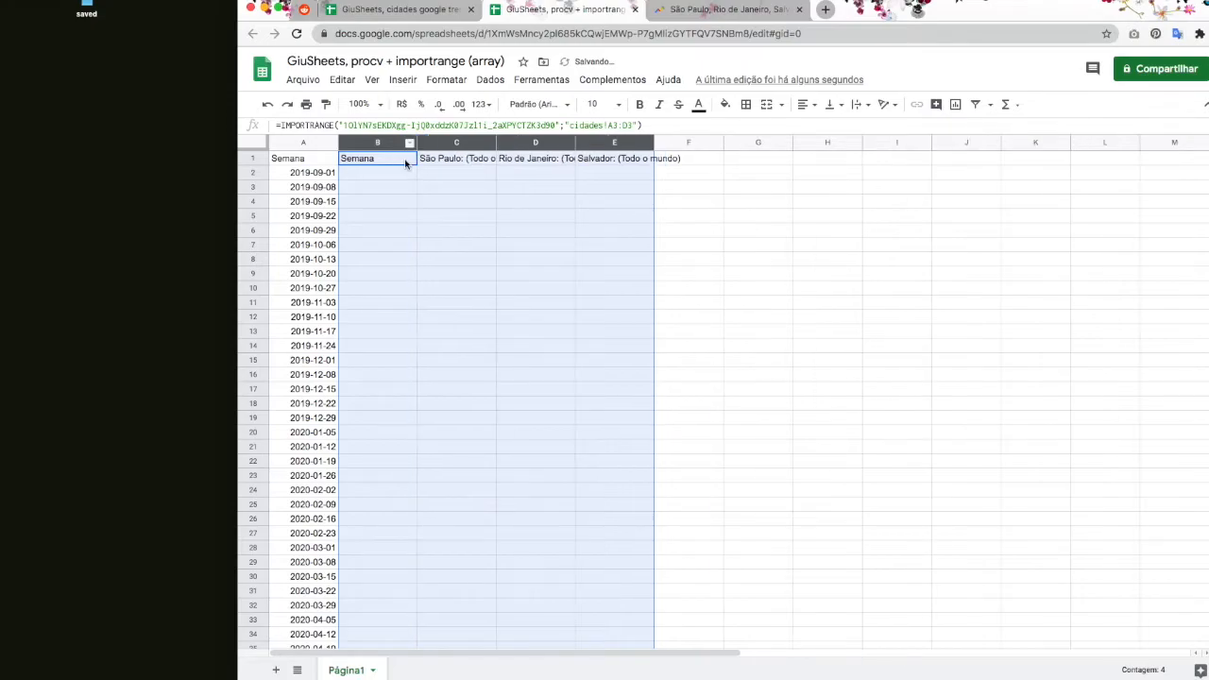
Step: Edit the range start to B3 so B1 imports the cidades!B3:D3 city headers
double_click(405, 159)
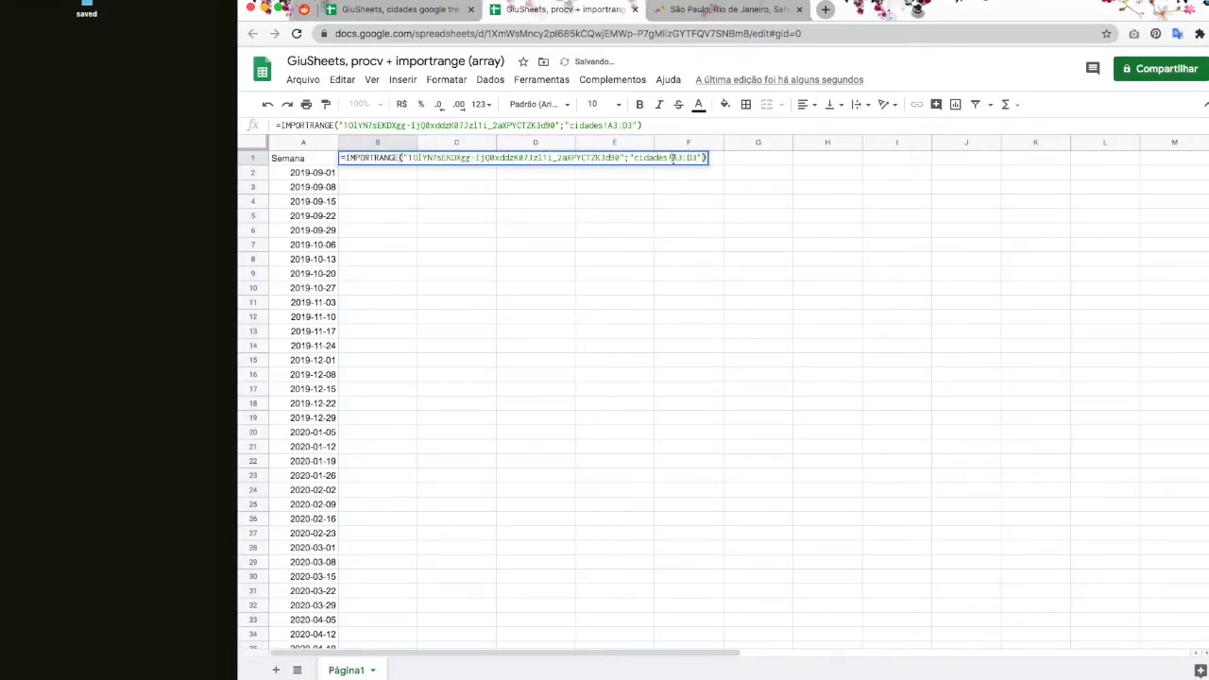
drag(678, 159, 673, 159)
text(B)
key(Return)
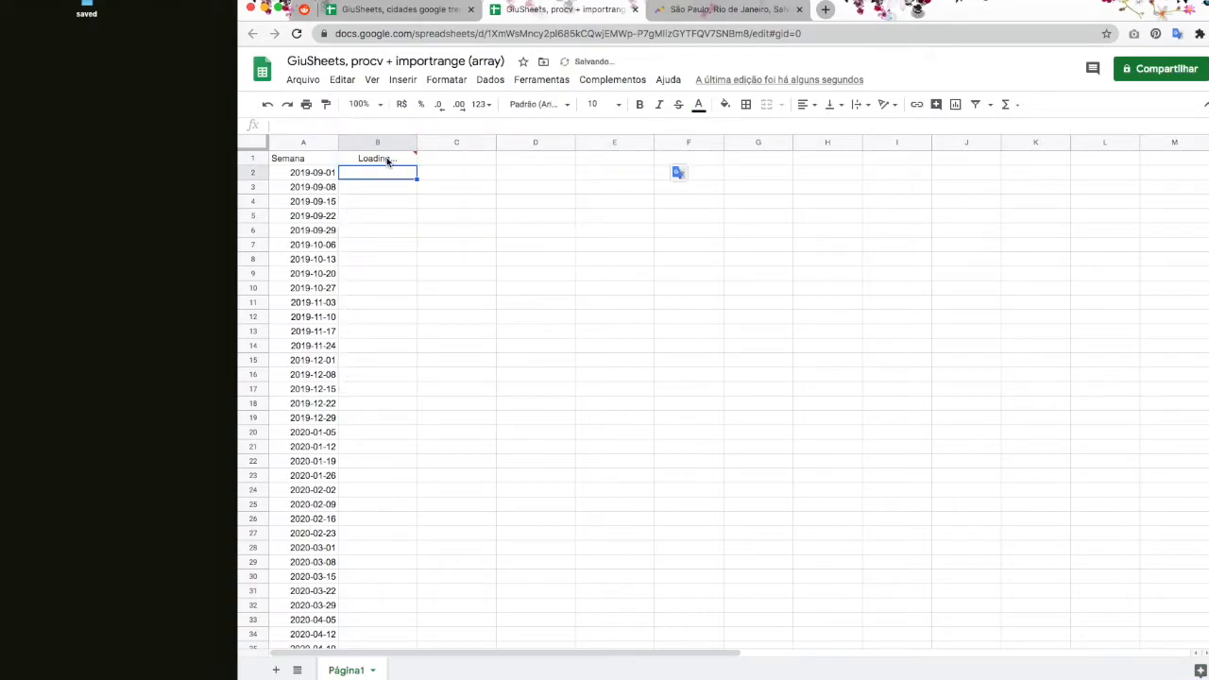
drag(389, 159, 480, 158)
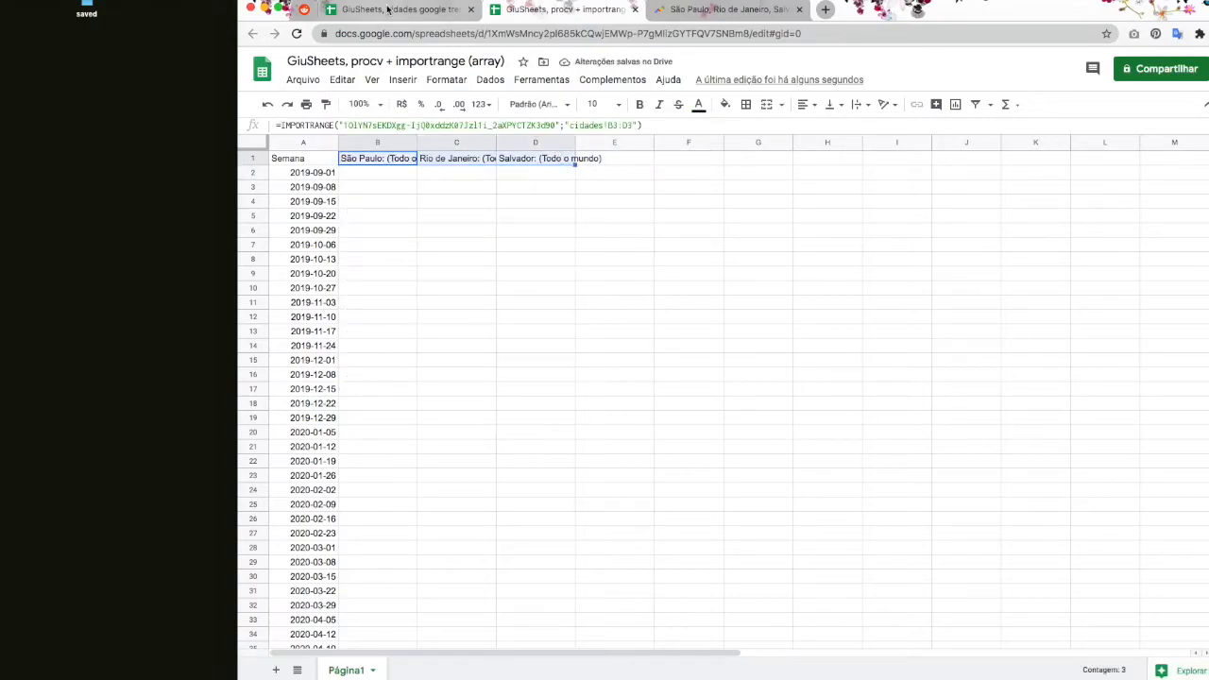
click(411, 189)
Step: Start B2's formula as =procv(A2;importrange( for the lookup
click(383, 172)
text(=)
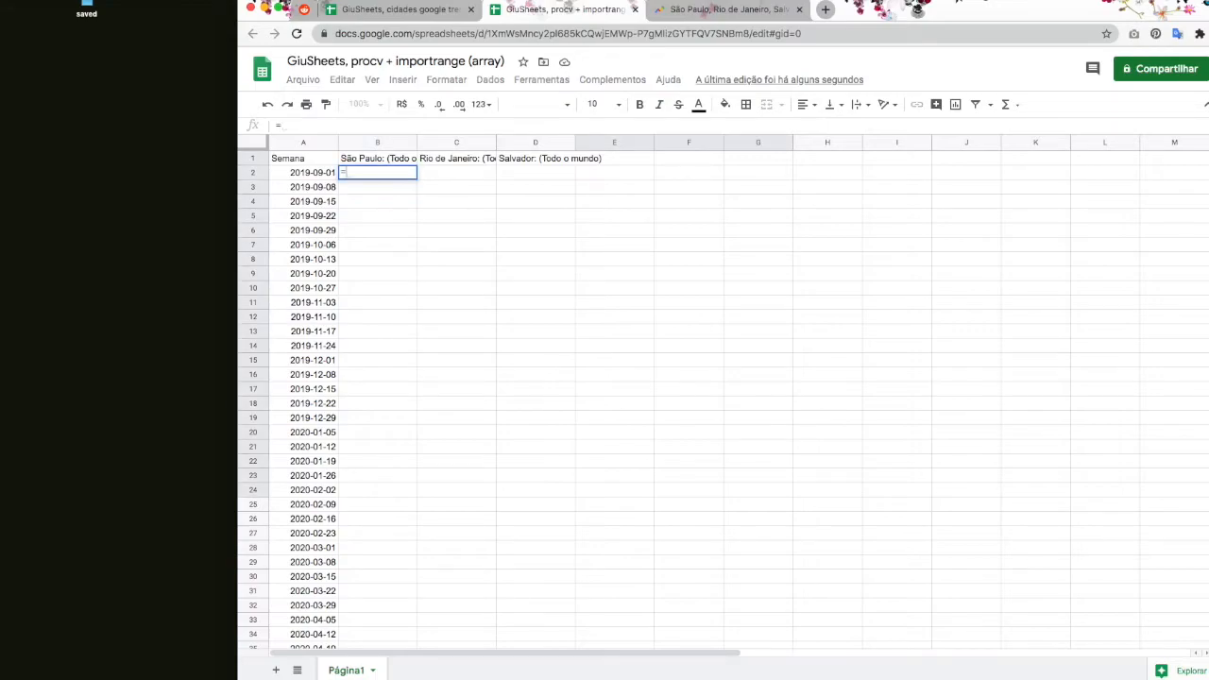
text(procv)
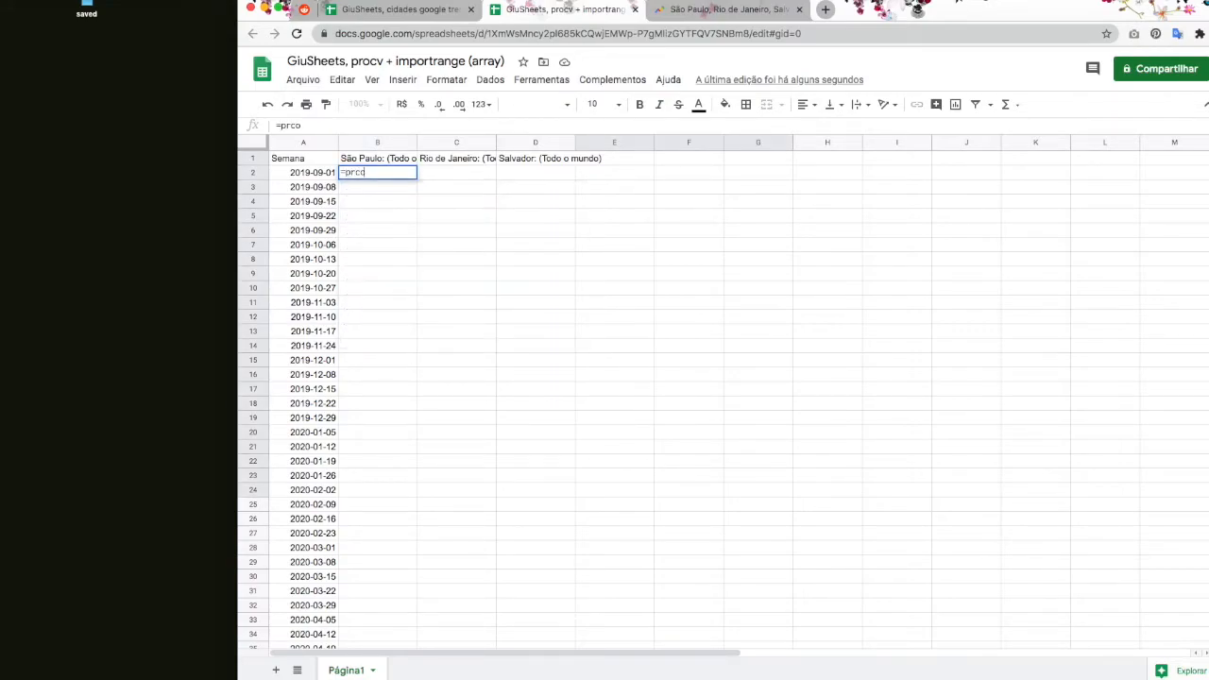
text(()
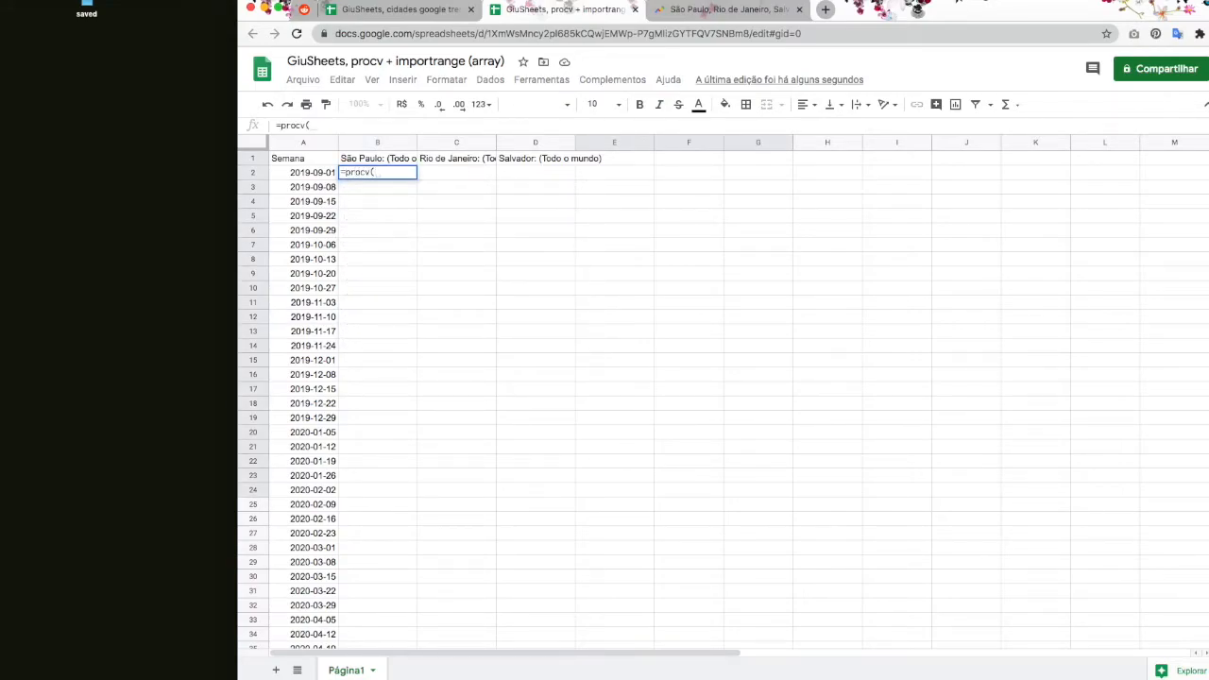
click(325, 177)
text(;)
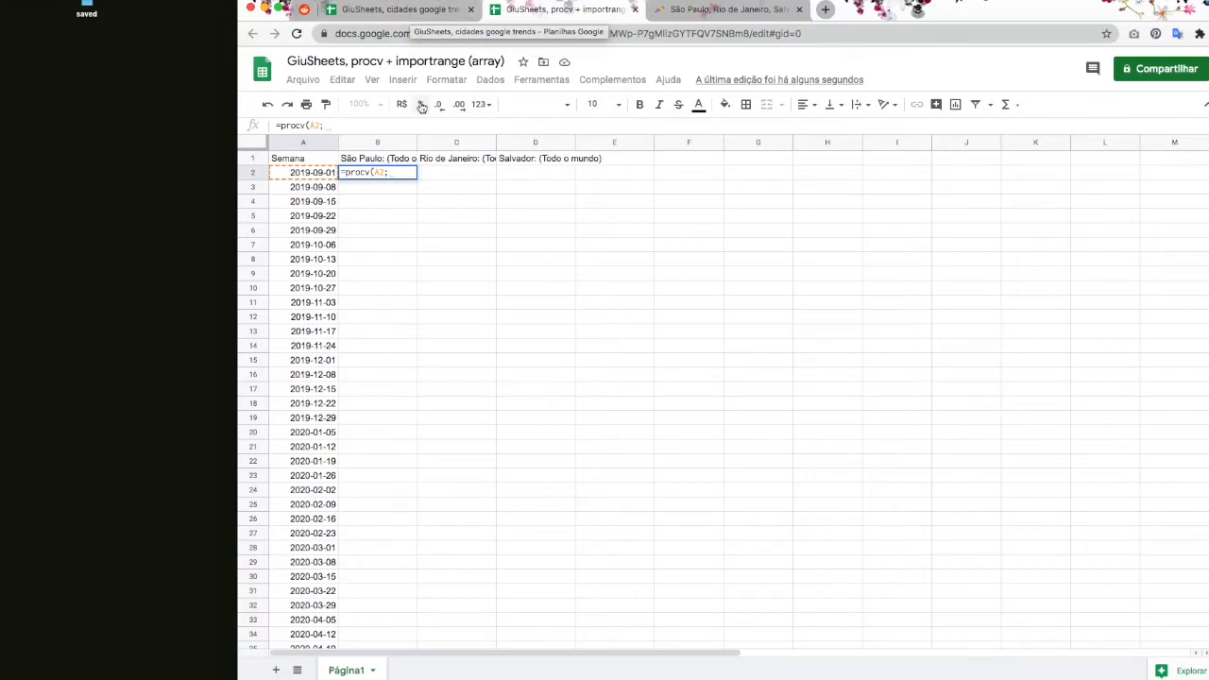
text(impor)
key(Down)
key(Down)
key(Down)
key(Down)
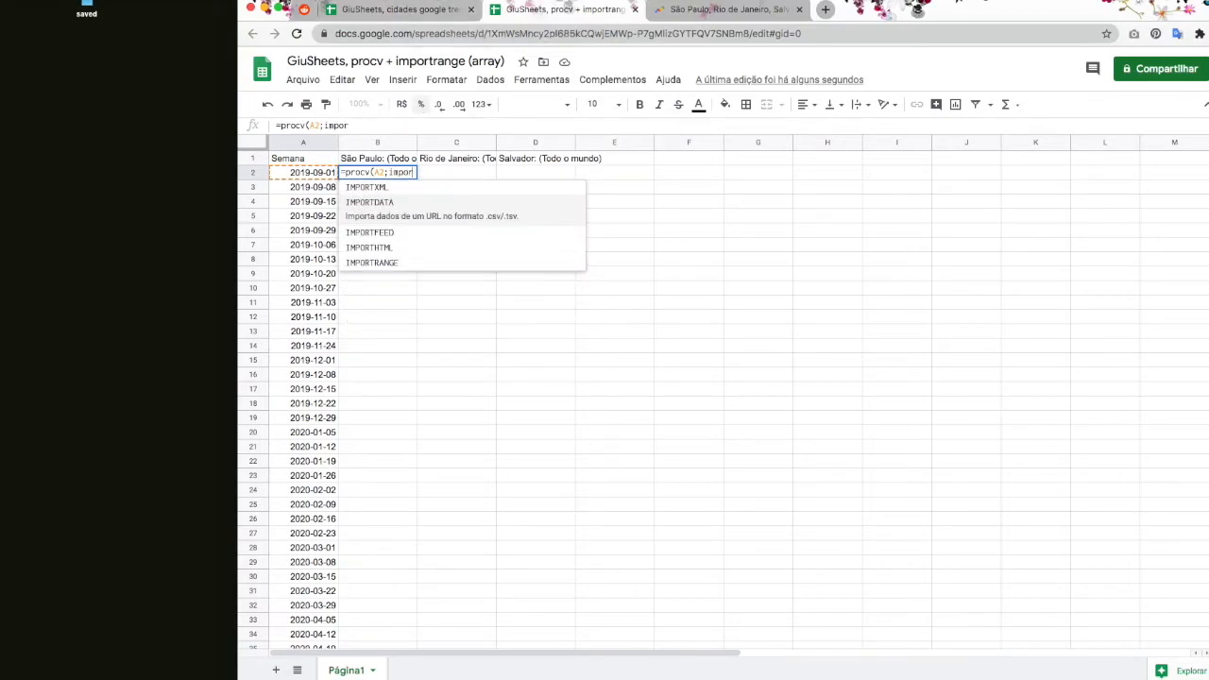
key(Tab)
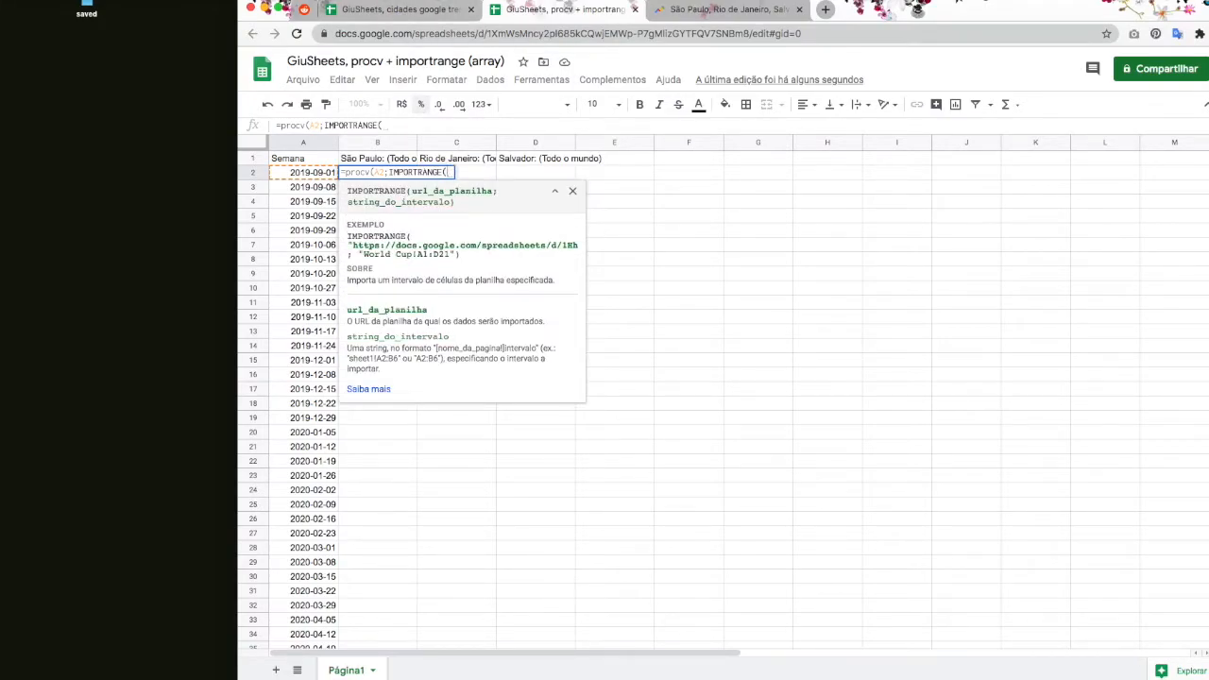
Step: Paste the cidades google trends spreadsheet ID into IMPORTRANGE as a quoted first argument
click(399, 11)
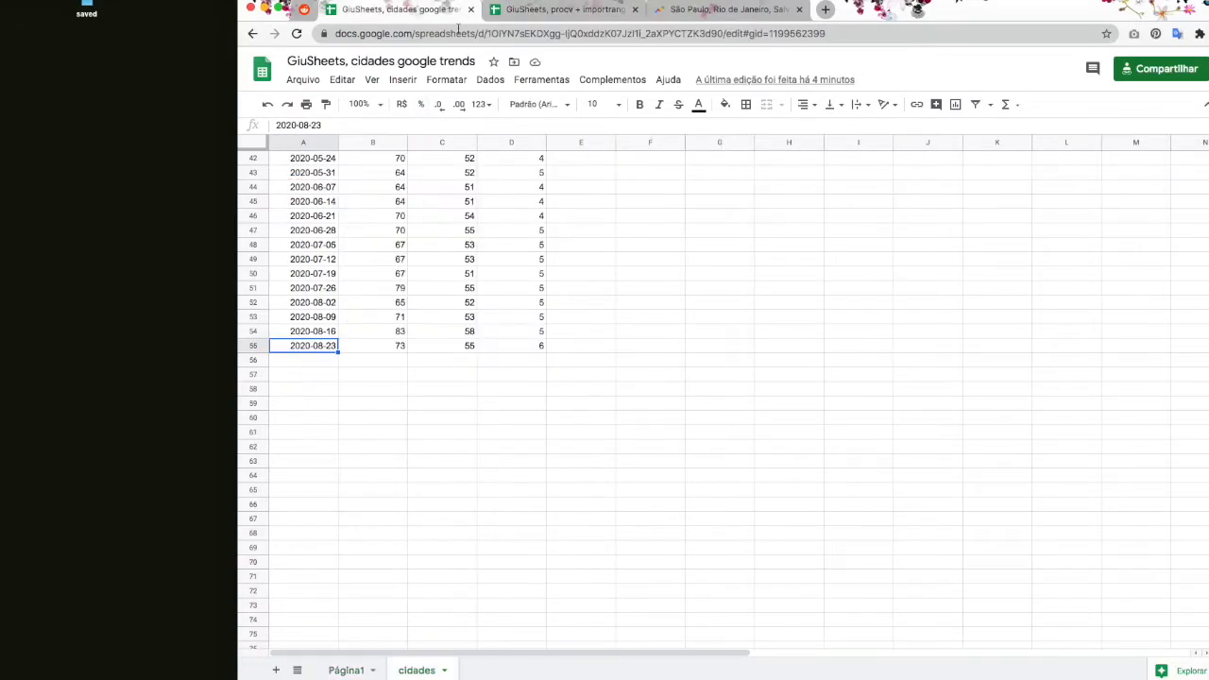
drag(487, 34, 723, 33)
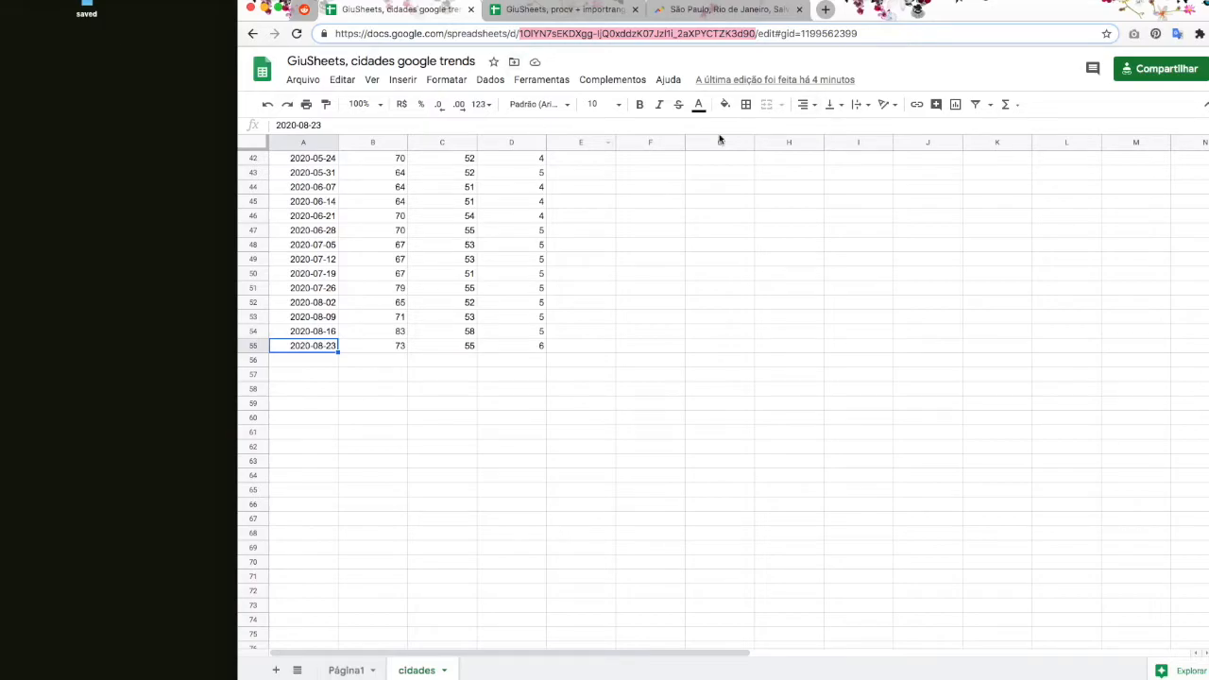
click(561, 11)
text(")
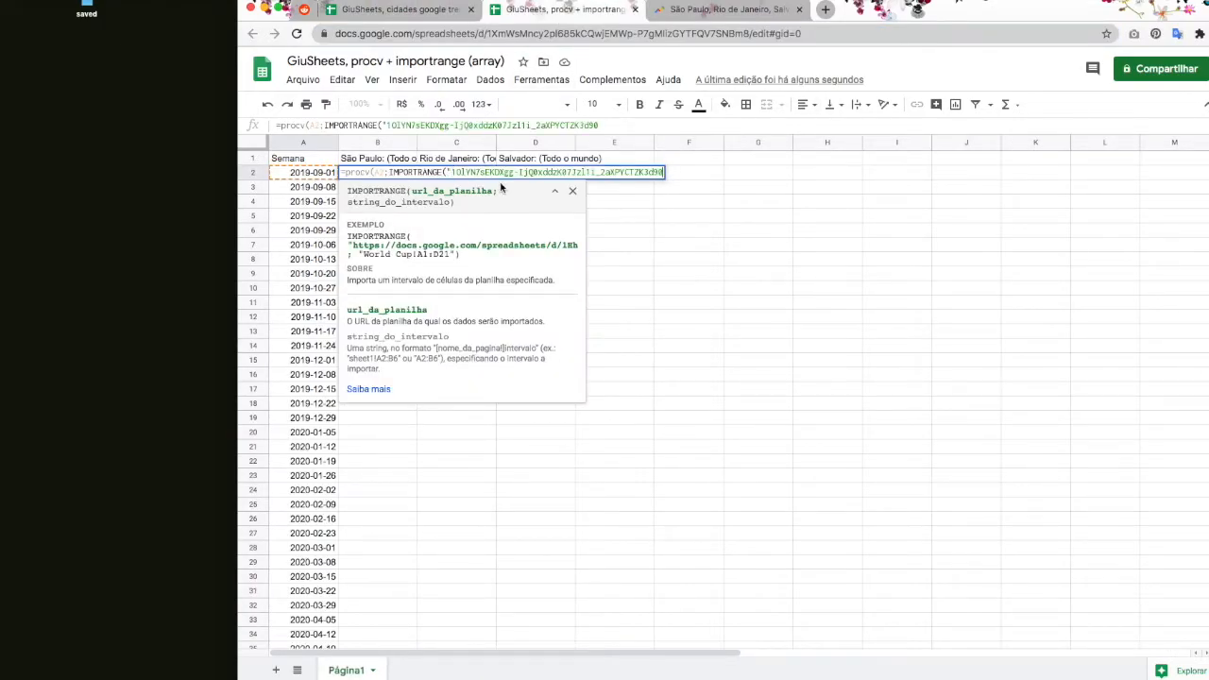
text(";)
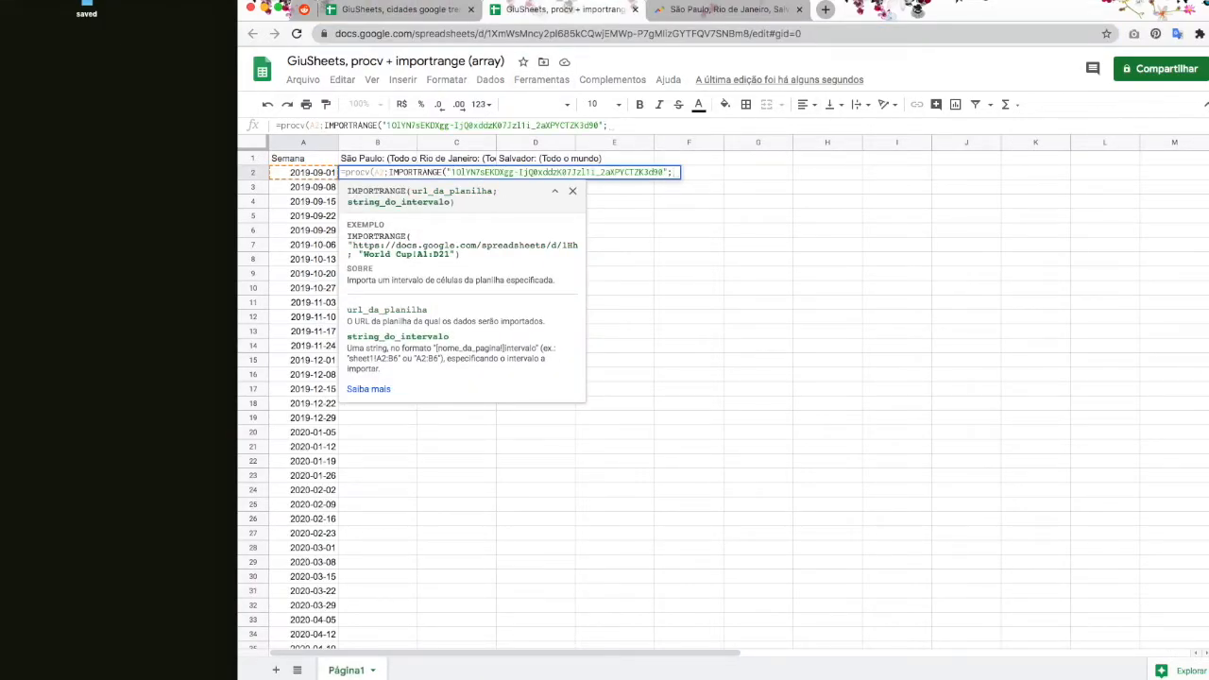
Step: Add the range "cidades!A3:D55", close IMPORTRANGE, and add a semicolon
click(440, 10)
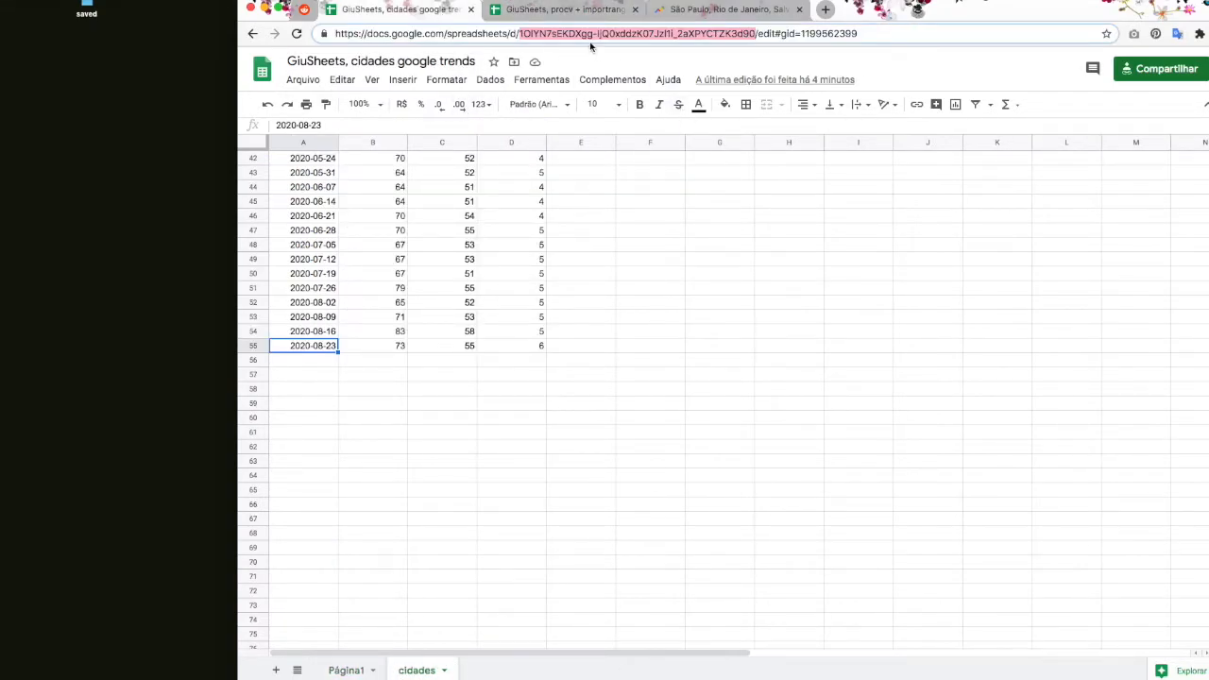
click(570, 10)
text("codade)
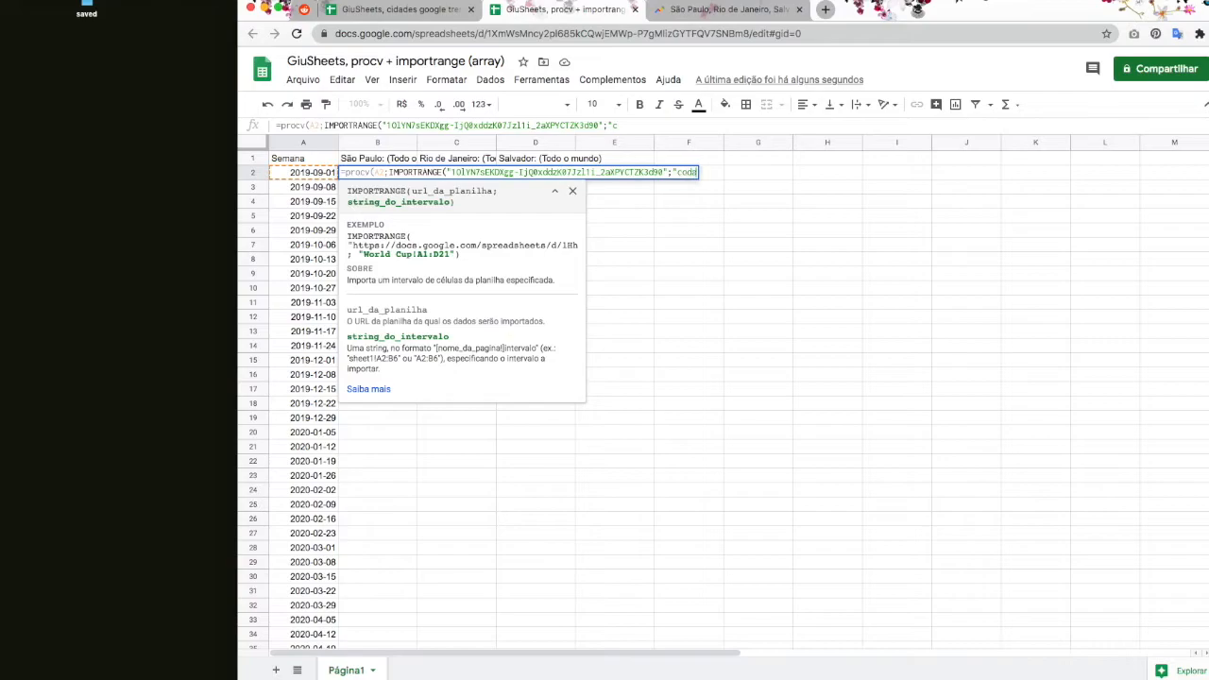
key(BackSpace)
key(BackSpace)
key(BackSpace)
key(BackSpace)
key(BackSpace)
text(idades!A3)
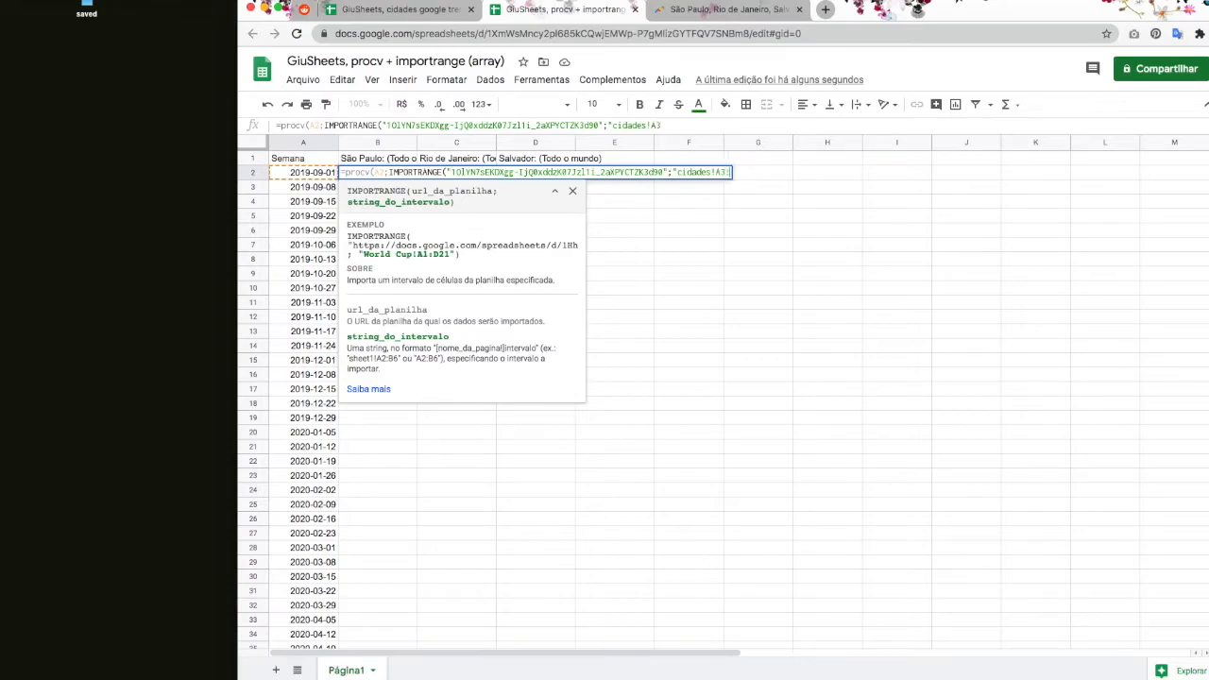
text(:D55"))
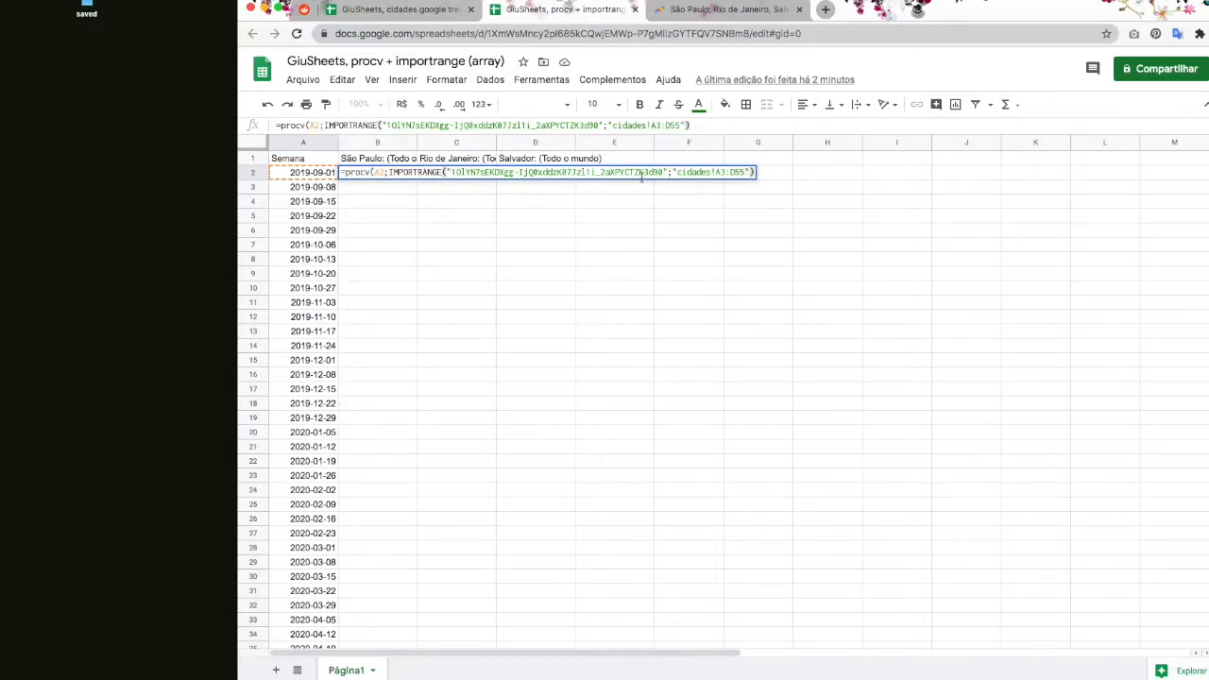
text(;)
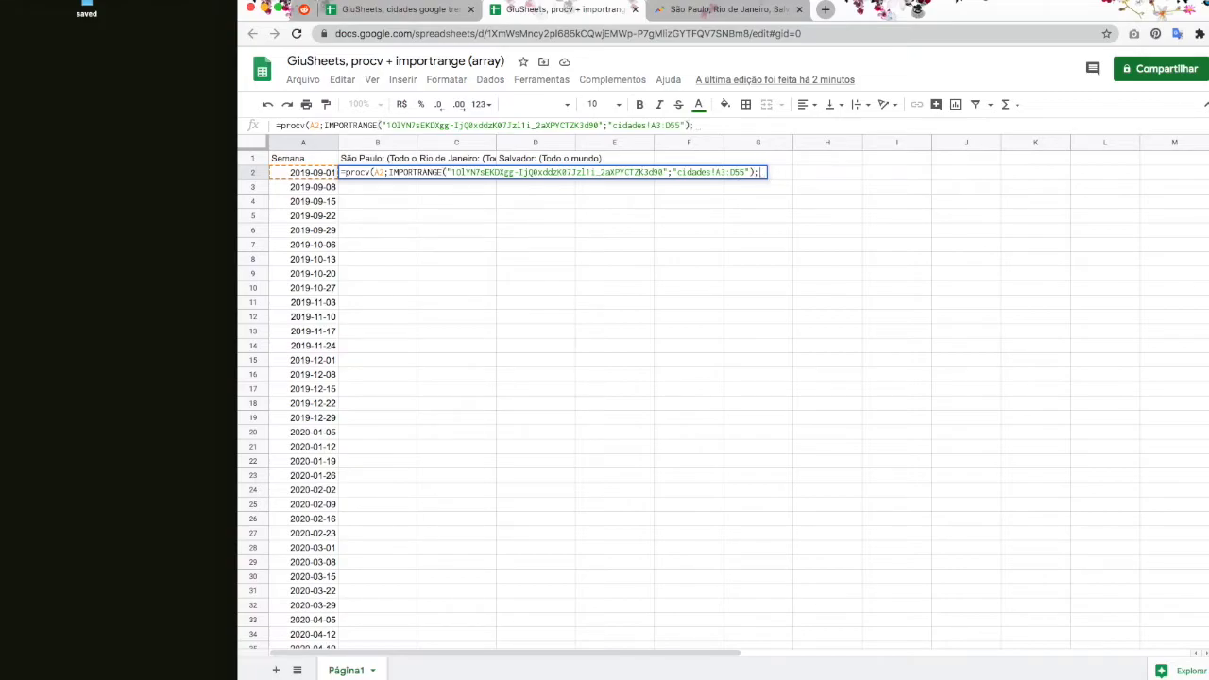
Step: Review the cidades week column, comparing it with the lookup spreadsheet
click(390, 11)
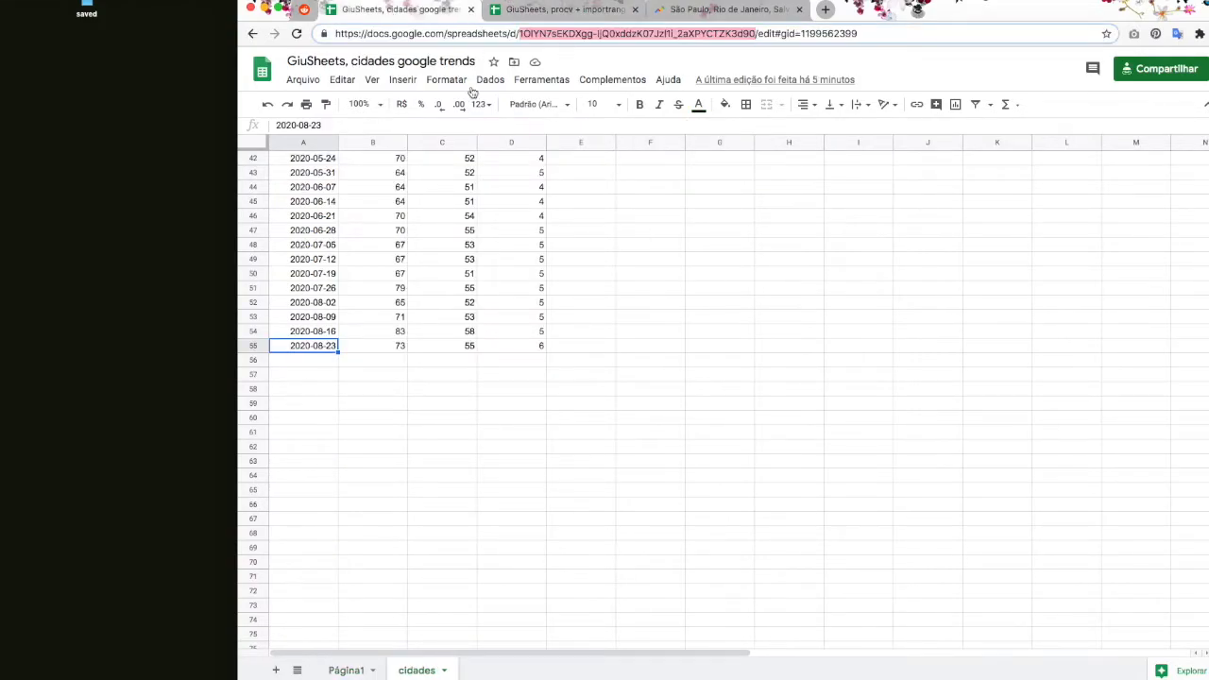
click(299, 143)
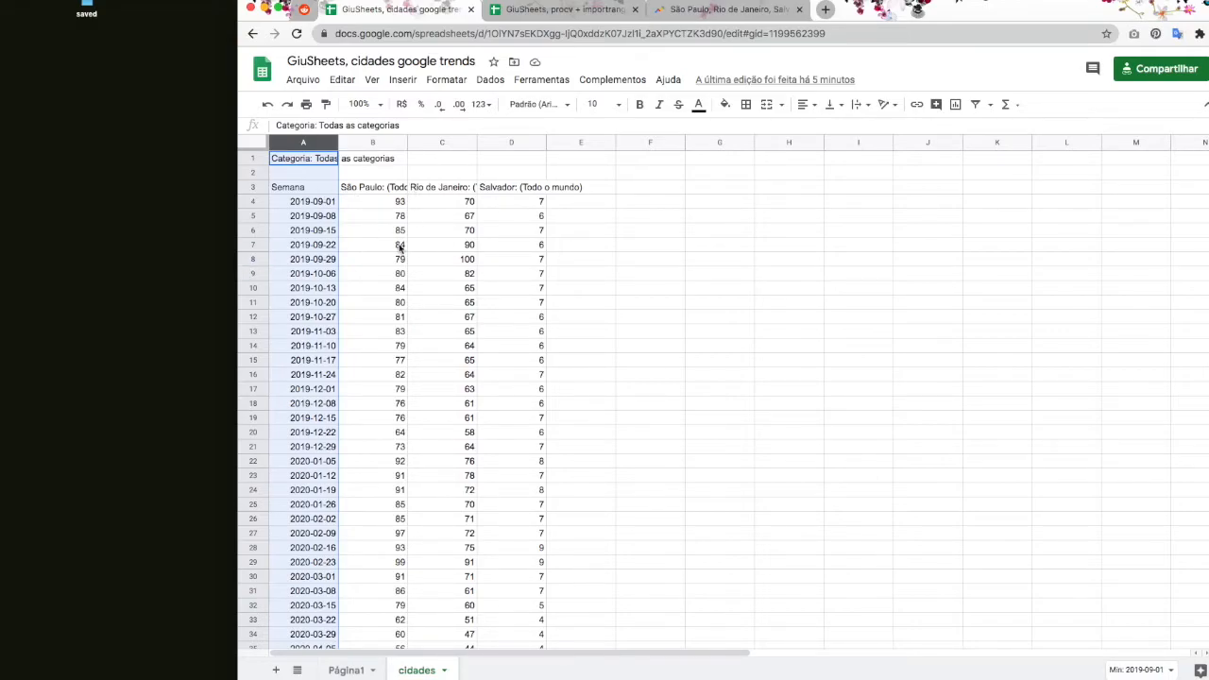
drag(315, 191, 311, 470)
scroll(311, 471, up, 10)
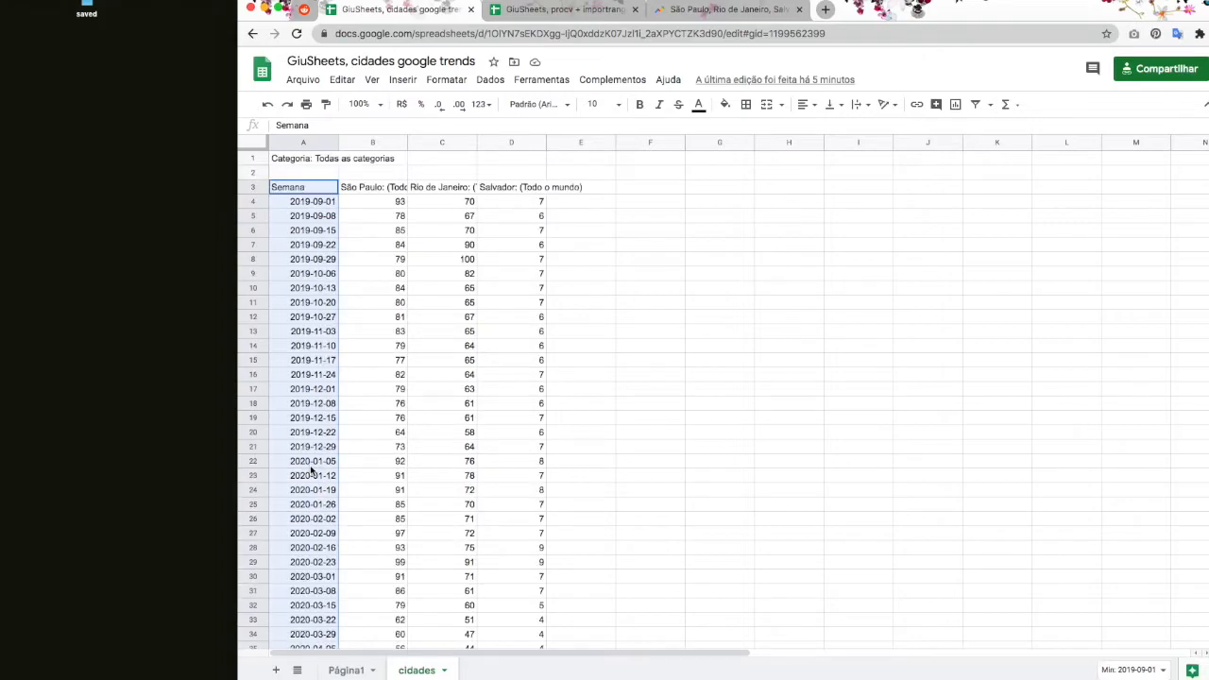
click(310, 202)
key(ctrl+Tab)
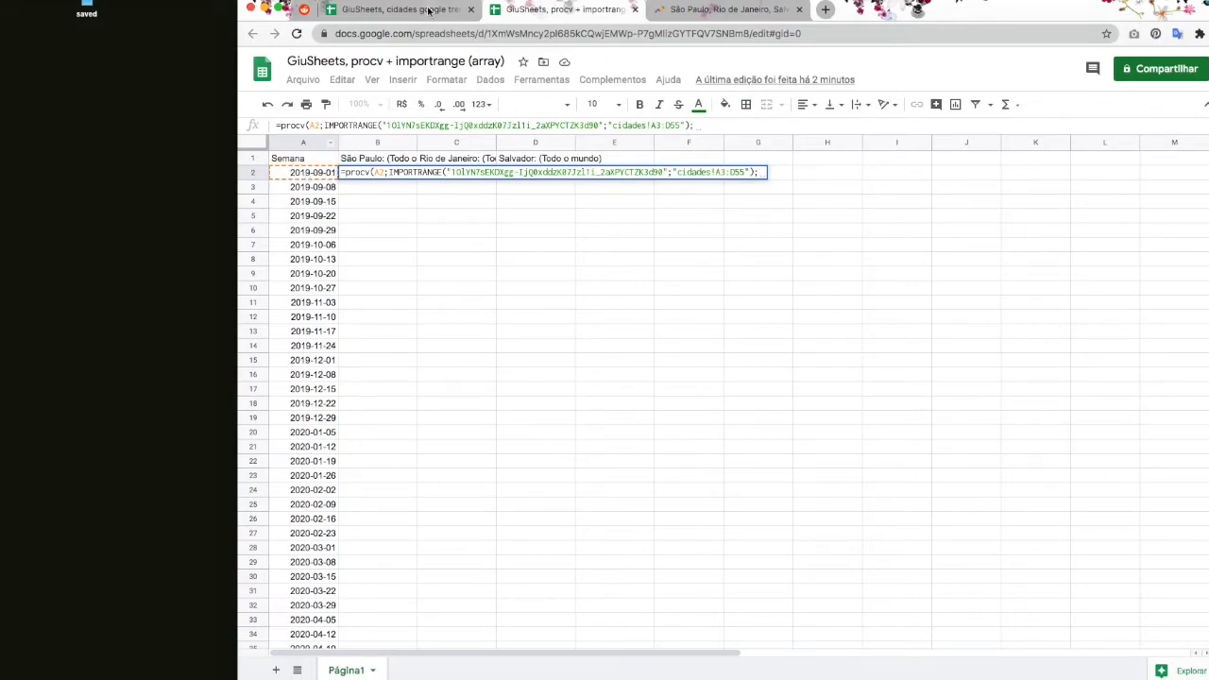
key(ctrl+shift+Tab)
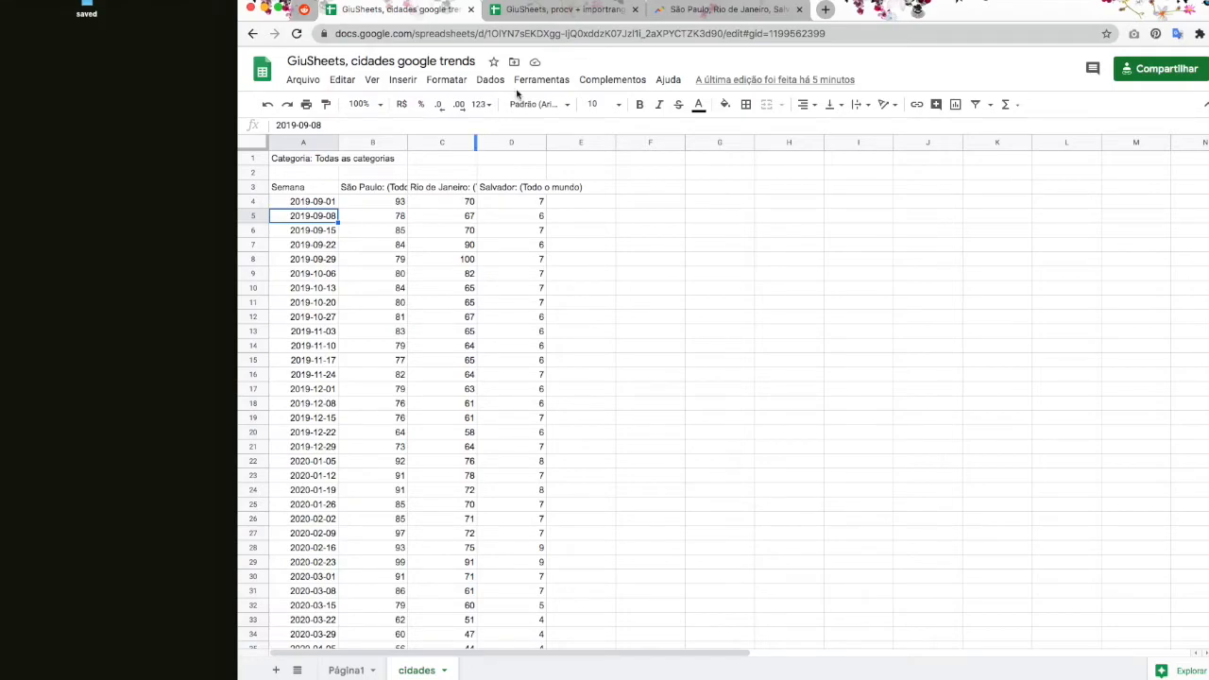
click(548, 11)
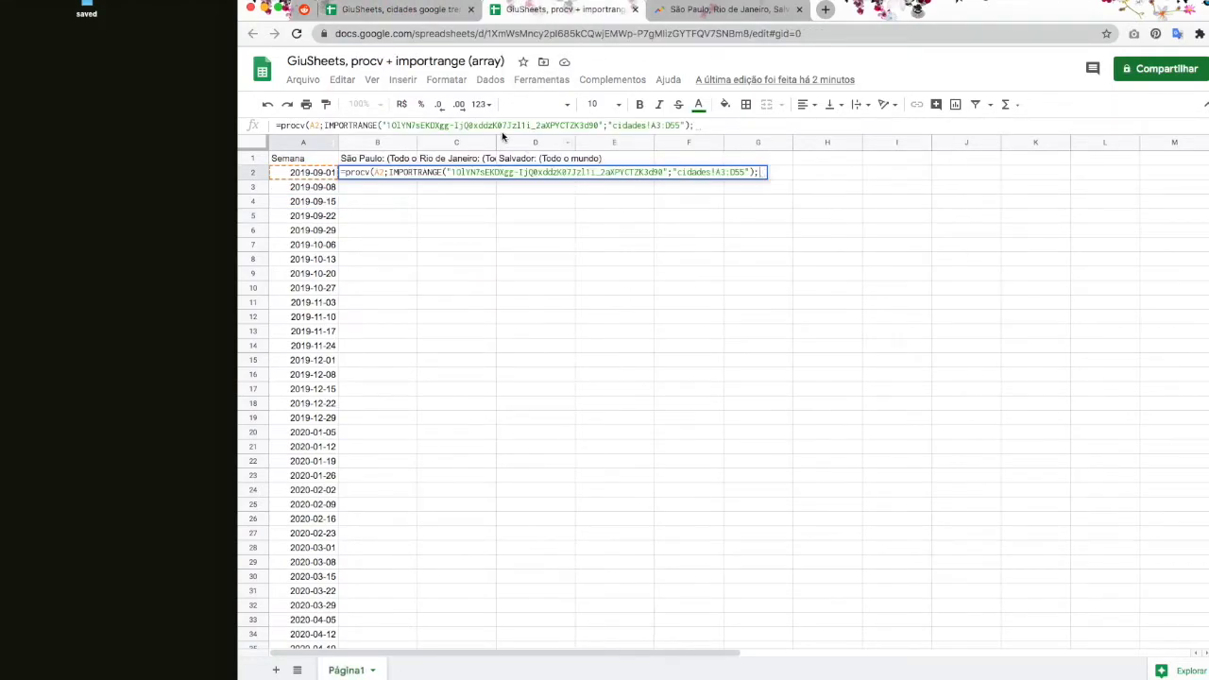
click(454, 9)
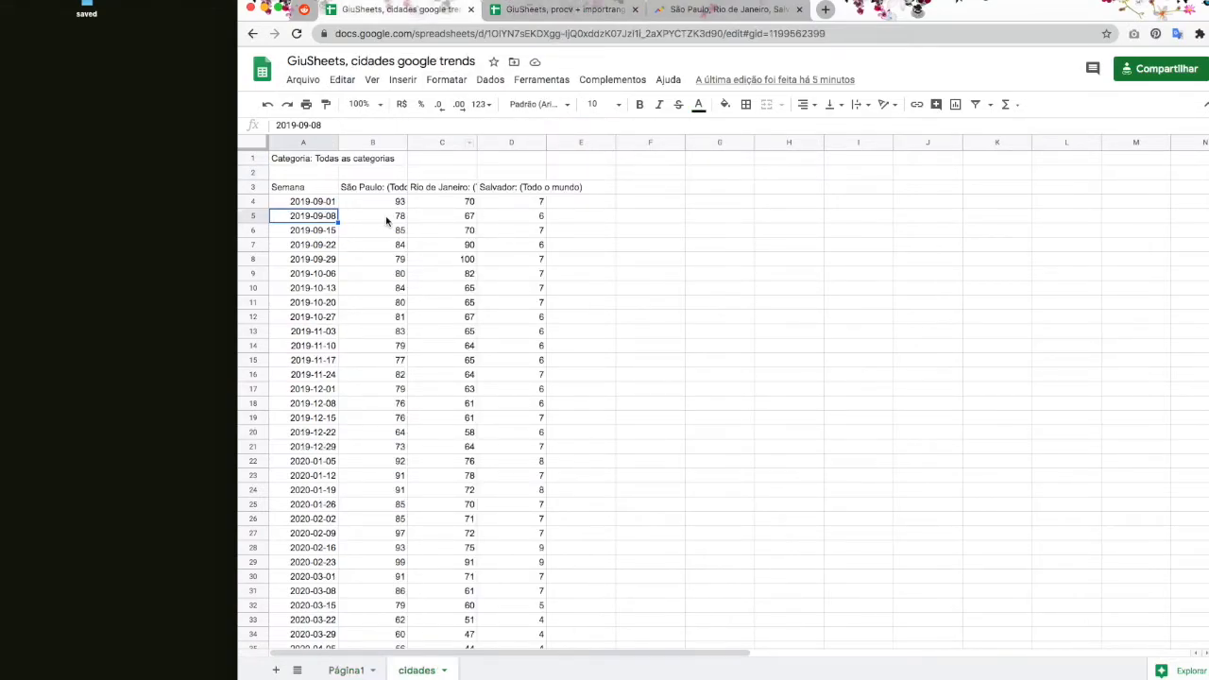
Step: Select the cidades headers A3:D3 down to the last data row
click(300, 142)
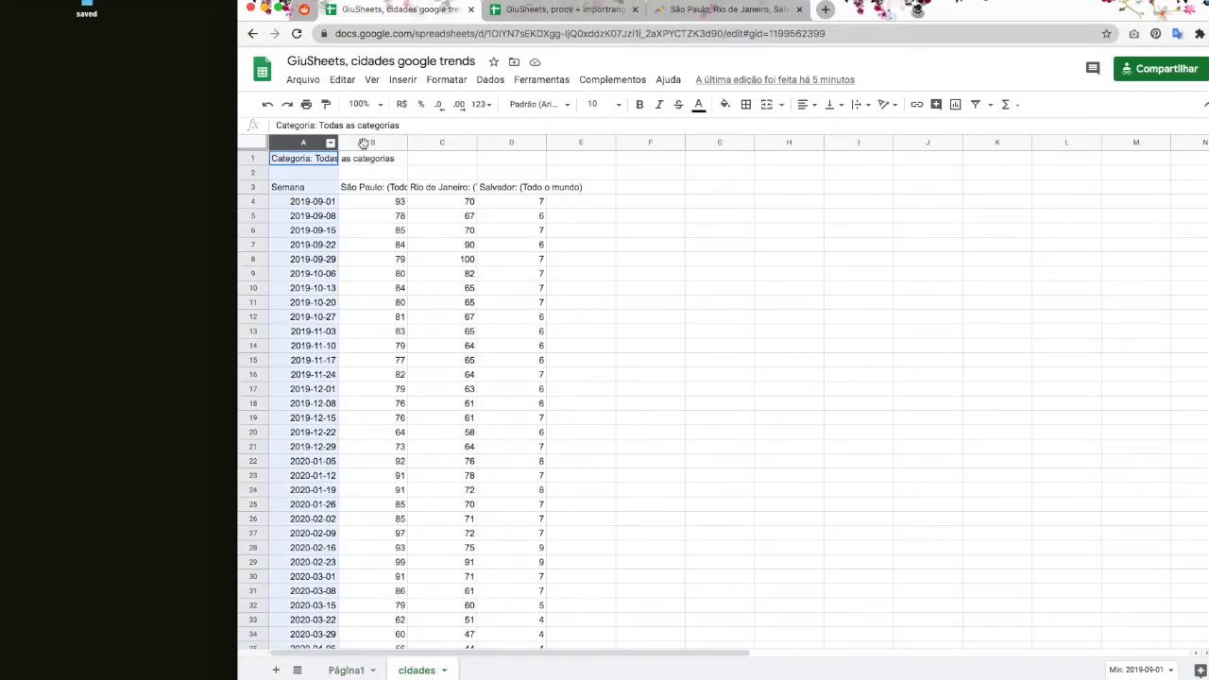
click(289, 188)
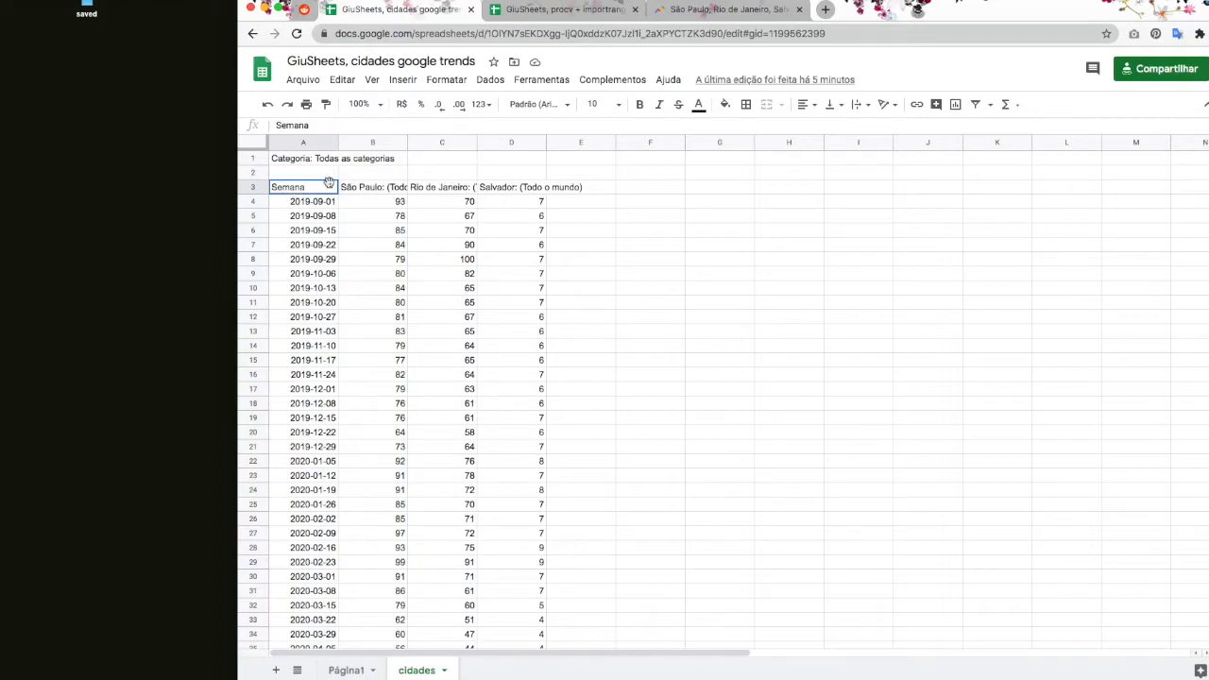
drag(324, 188, 515, 194)
key(super+shift+Down)
drag(520, 674, 523, 647)
scroll(501, 567, up, 6)
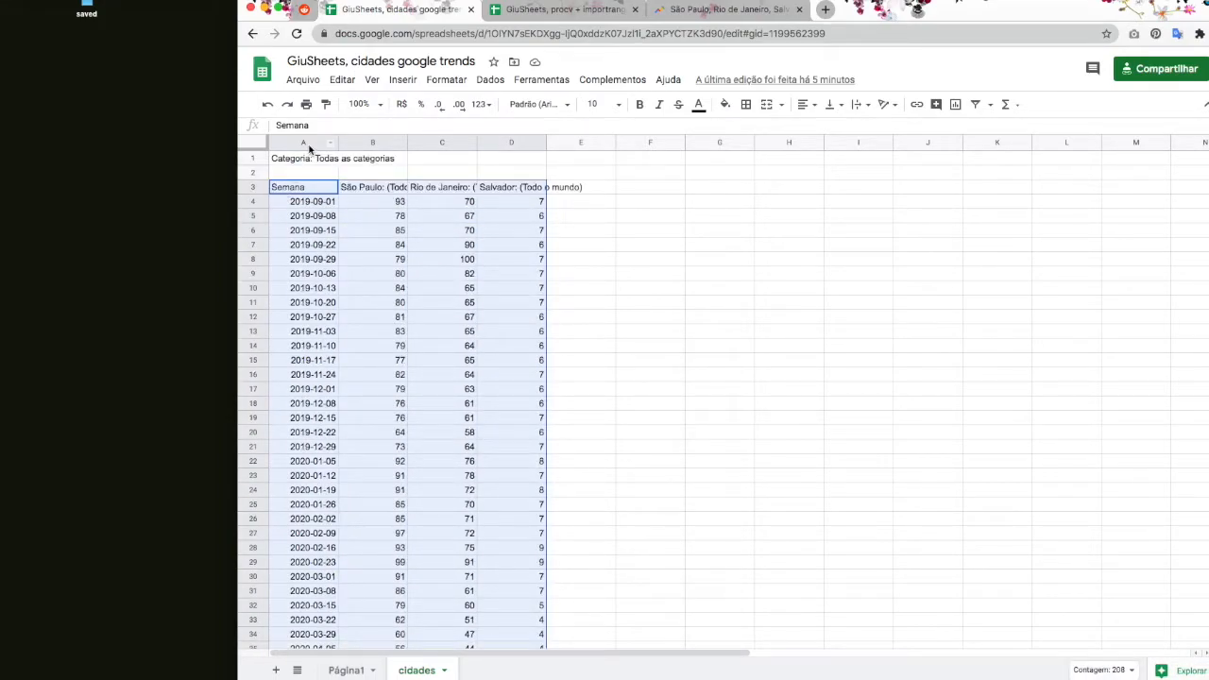
Step: Number cidades cells A2:D2 as 1, 2, 3, 4, then return to procv + importrange
click(302, 174)
text(1)
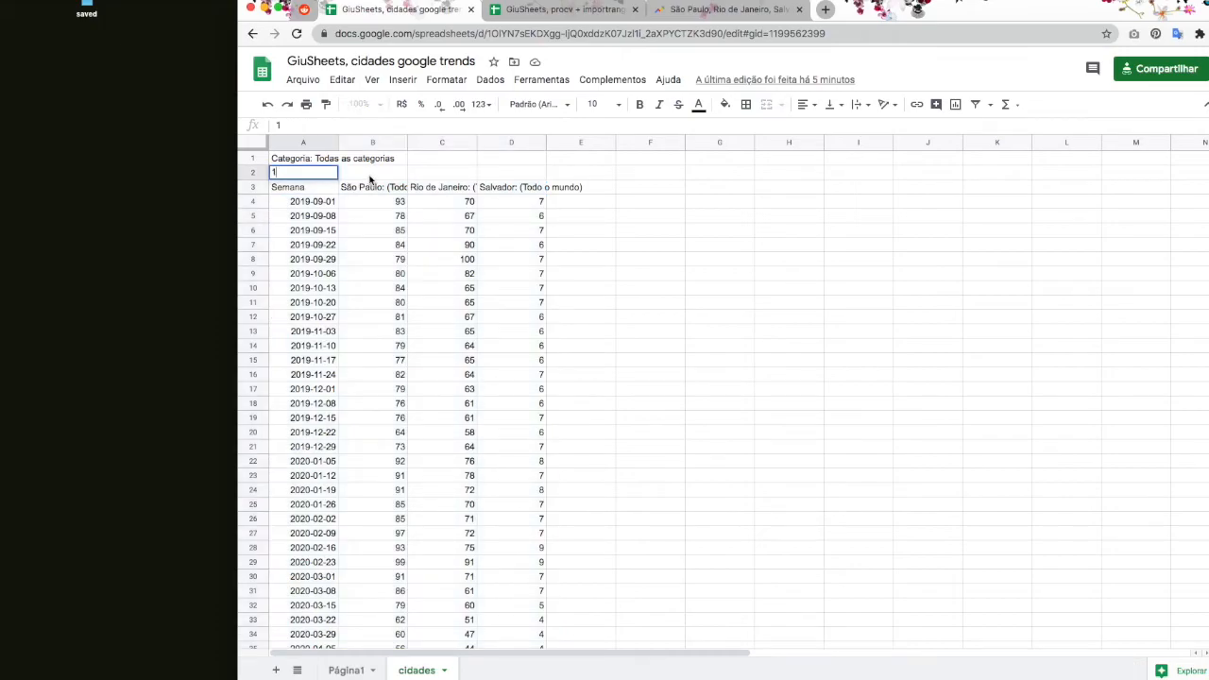
click(370, 175)
text(2)
click(440, 175)
text(3)
click(531, 174)
text(4)
click(488, 232)
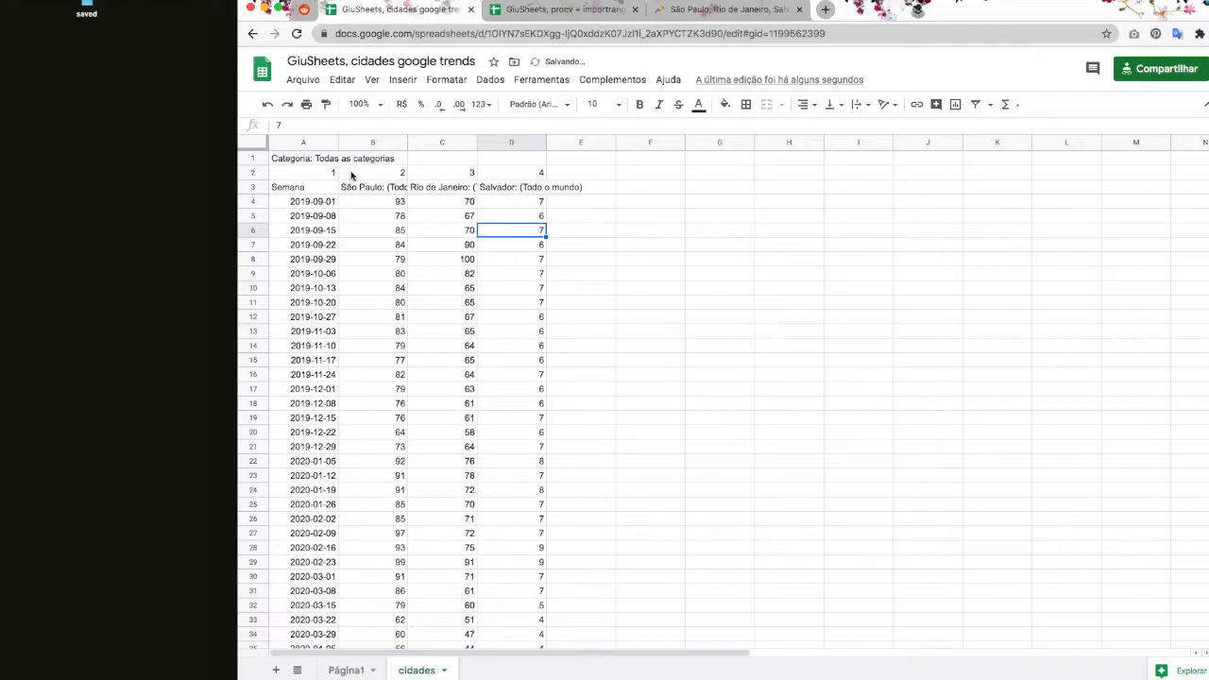
click(374, 142)
click(543, 11)
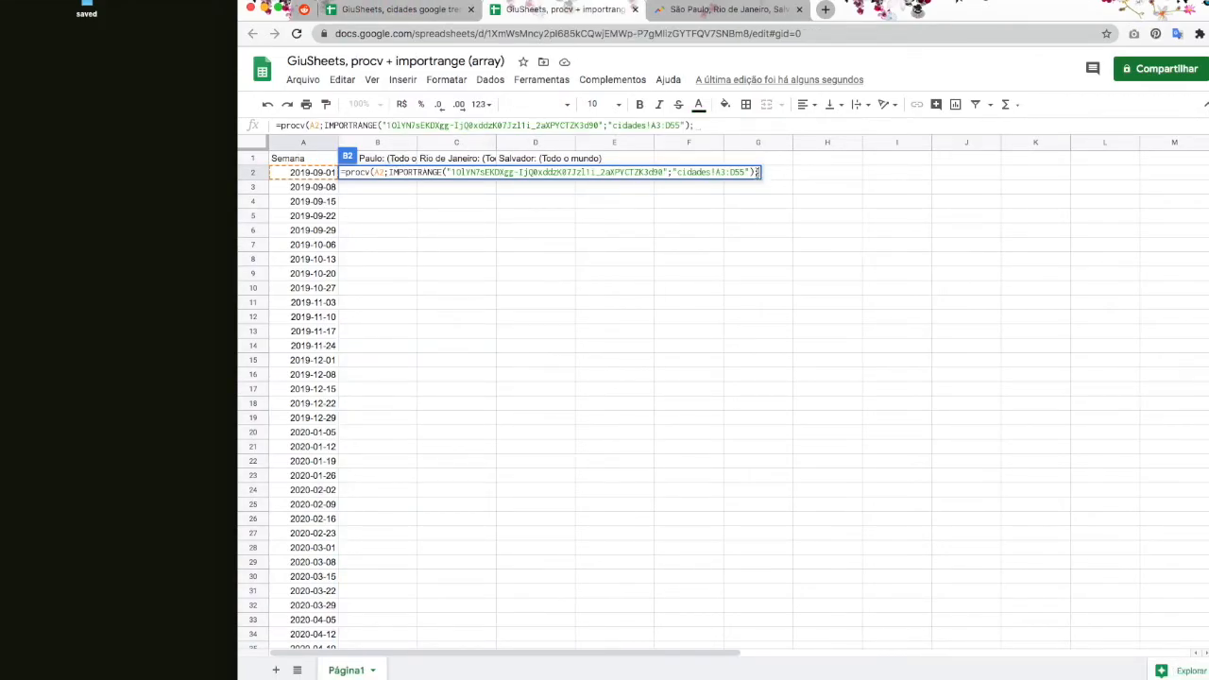
Step: Complete B2's lookup with index 2 and exact match 0, checking 93 against cidades' São Paulo value
text(2;)
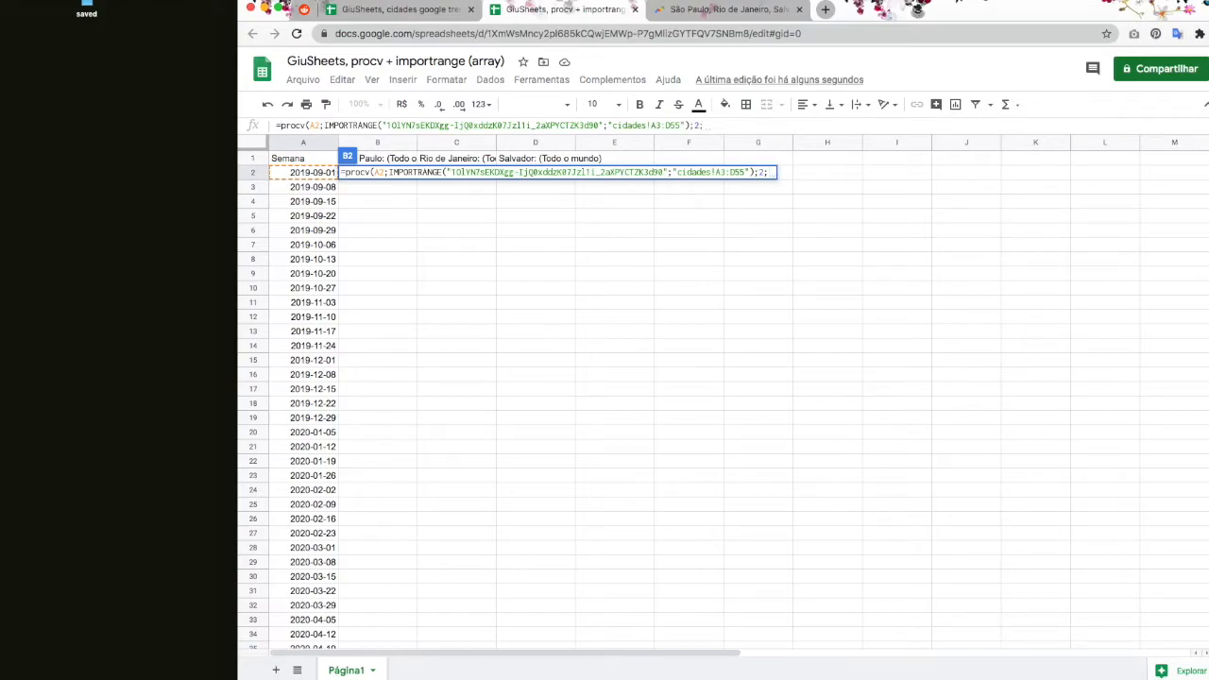
text(0))
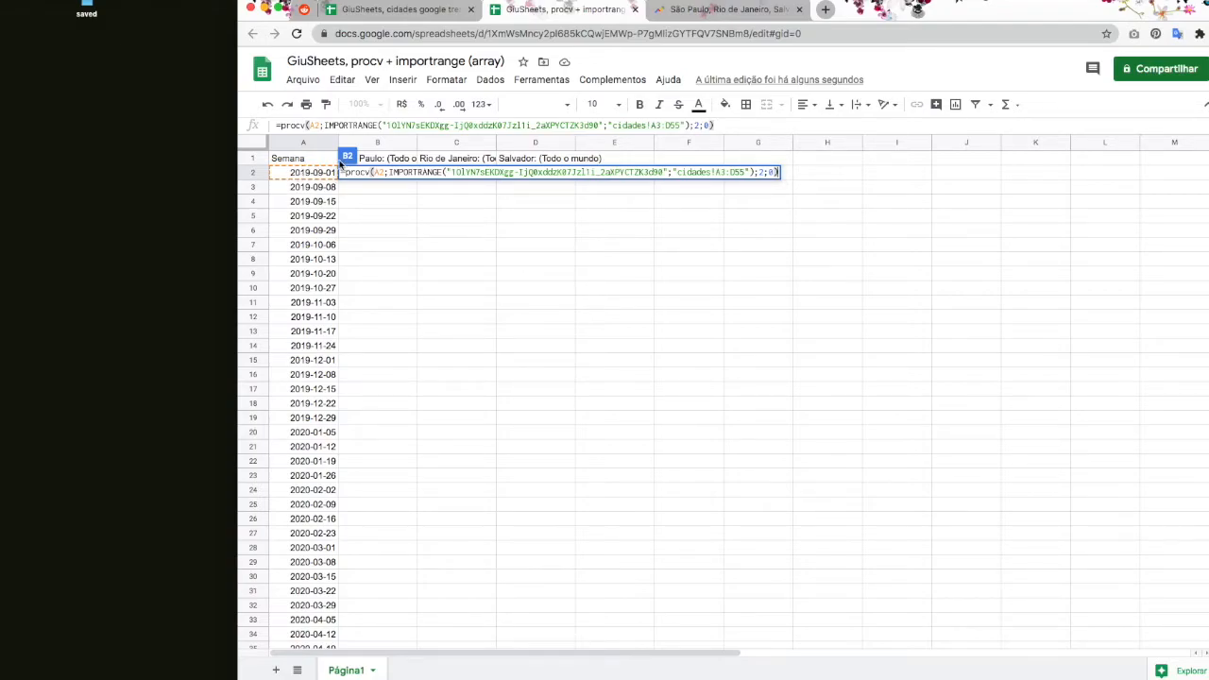
key(Return)
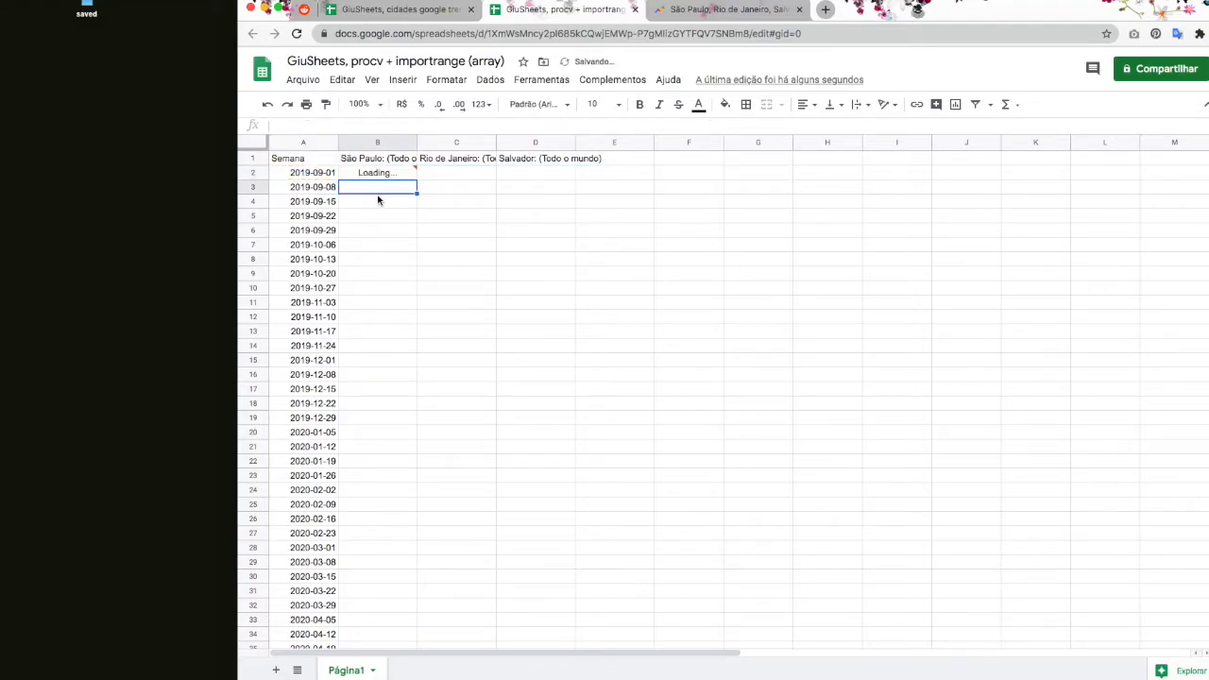
click(388, 174)
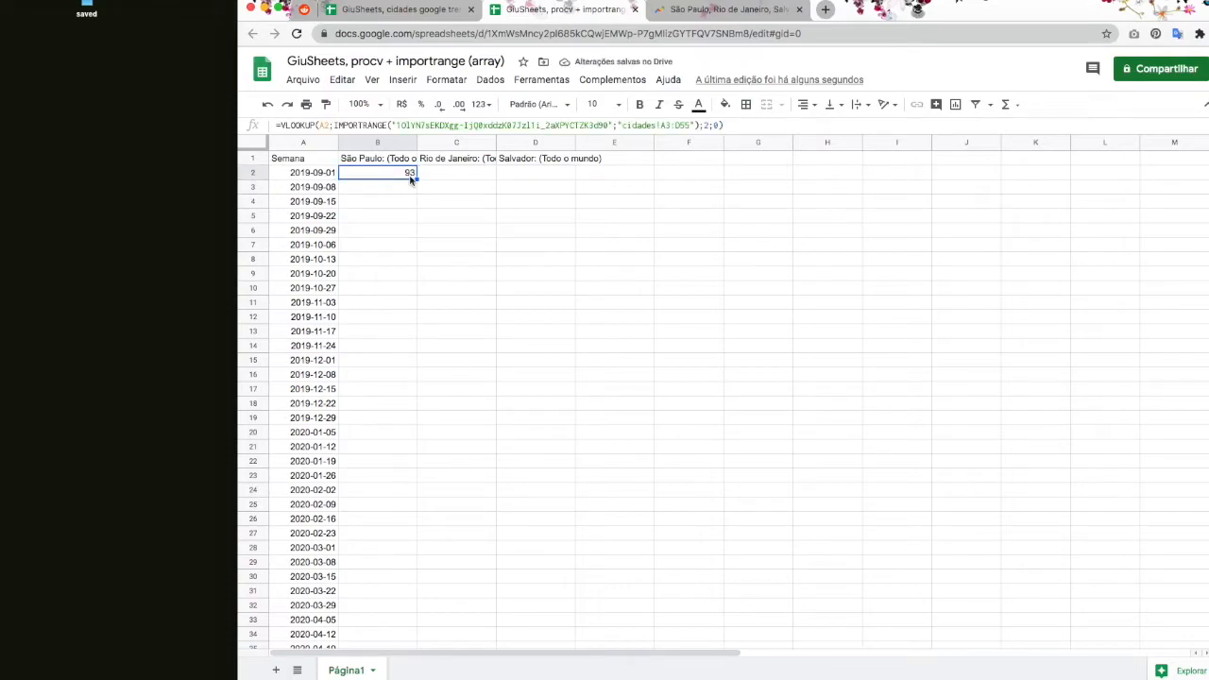
click(402, 9)
click(374, 201)
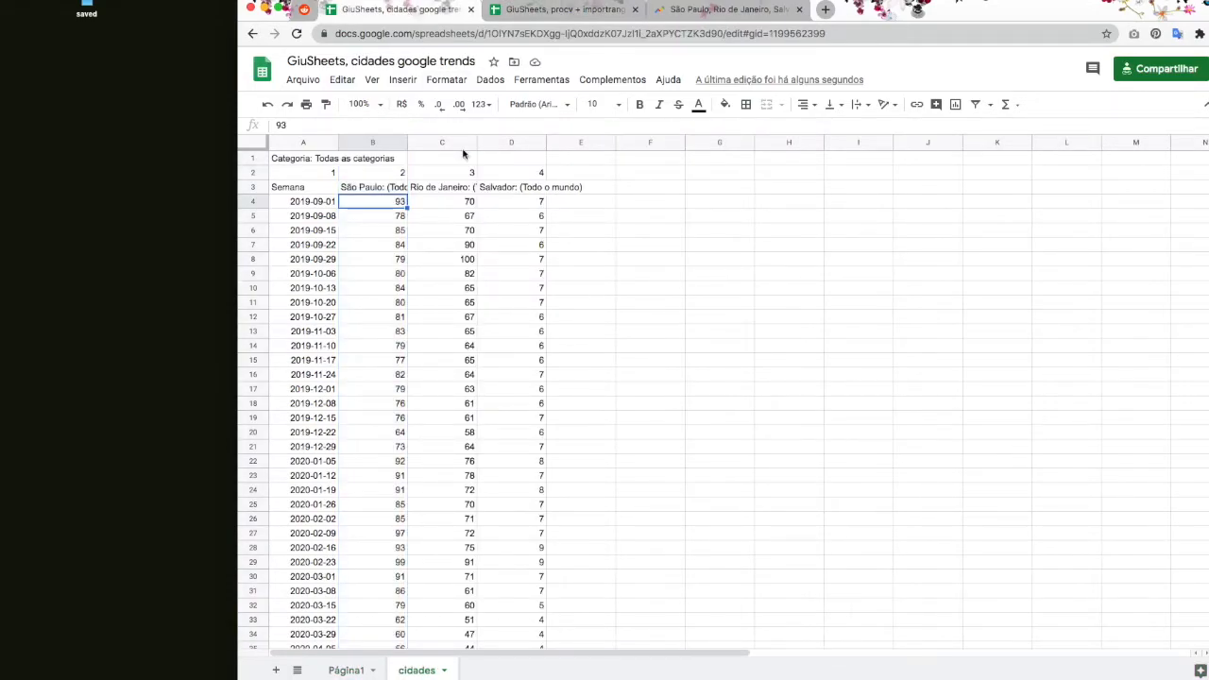
click(552, 11)
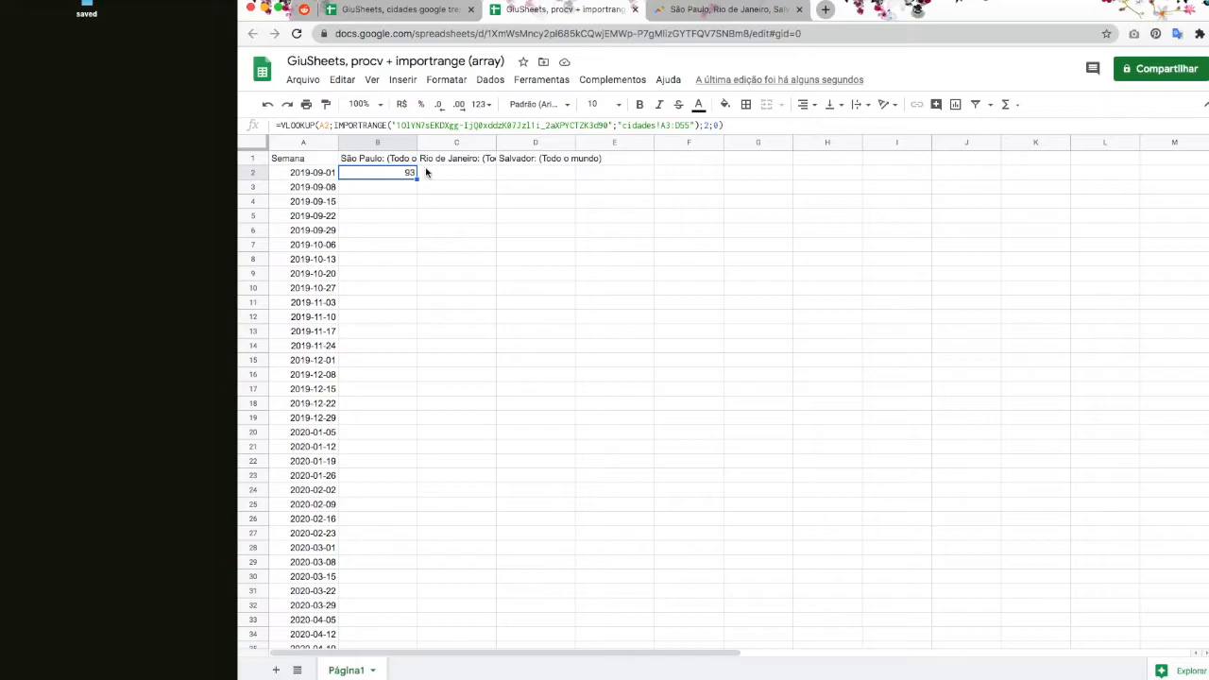
Step: Insert an empty row above the header row
click(252, 158)
right_click(257, 158)
click(324, 273)
click(570, 232)
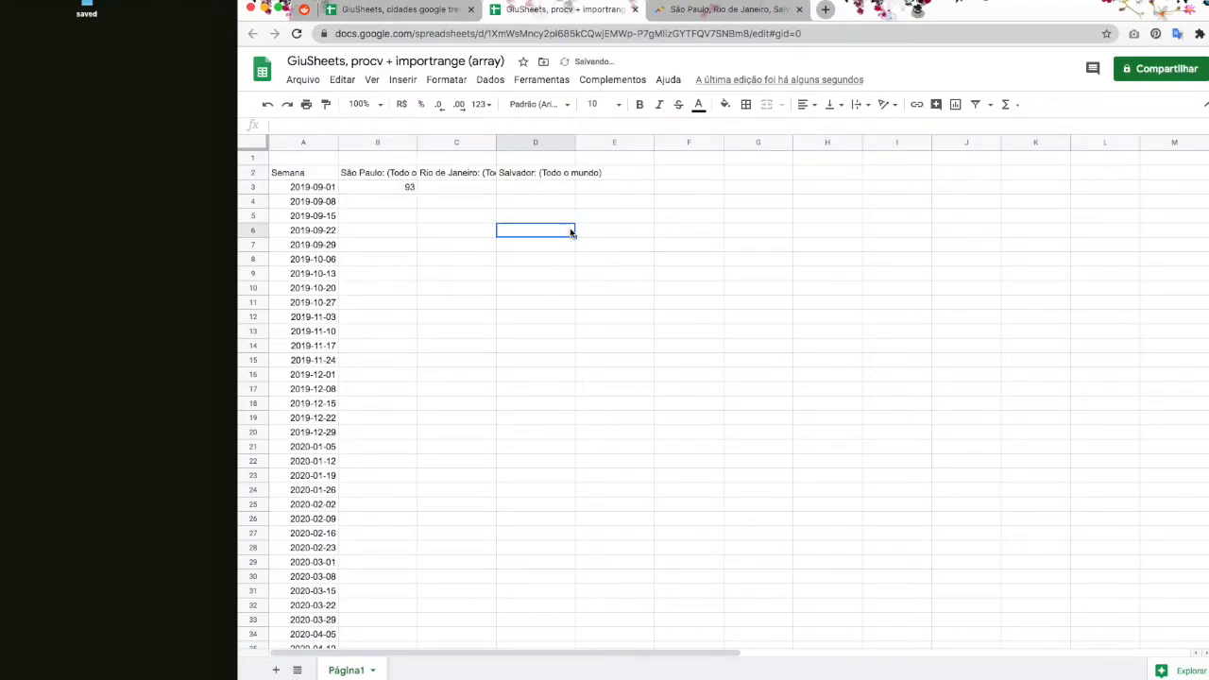
Step: Lock the lookup key as $A3 in B3's formula, which still returns 93
click(396, 191)
click(322, 124)
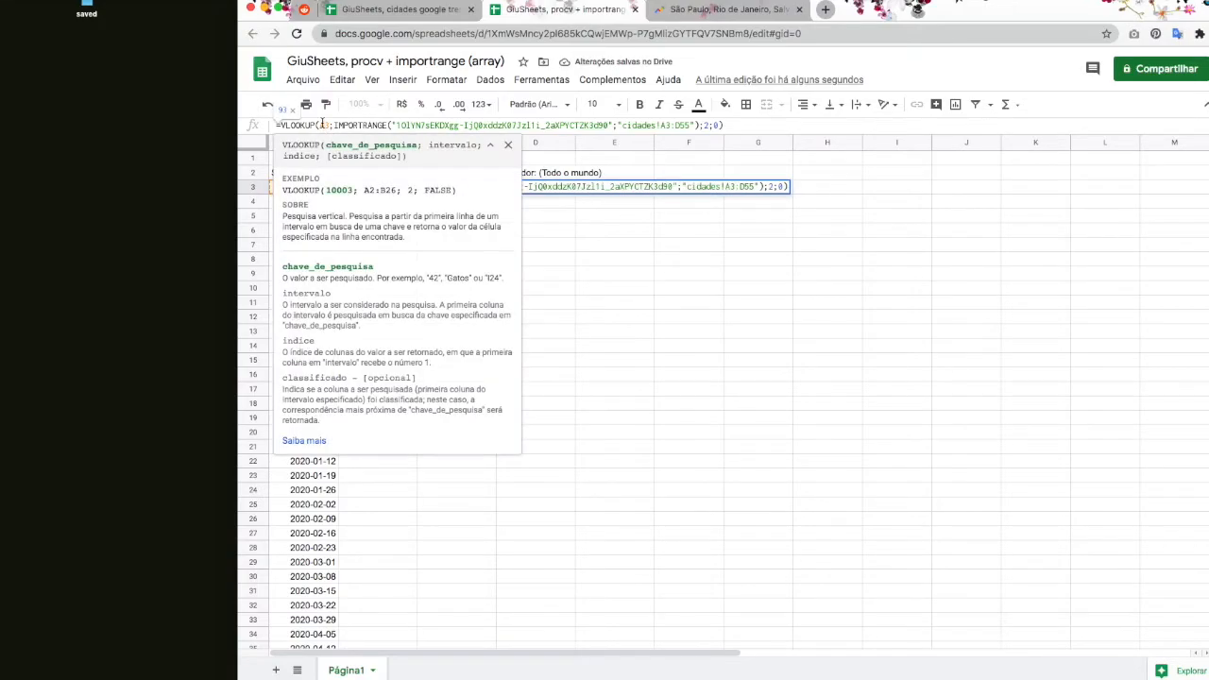
text($)
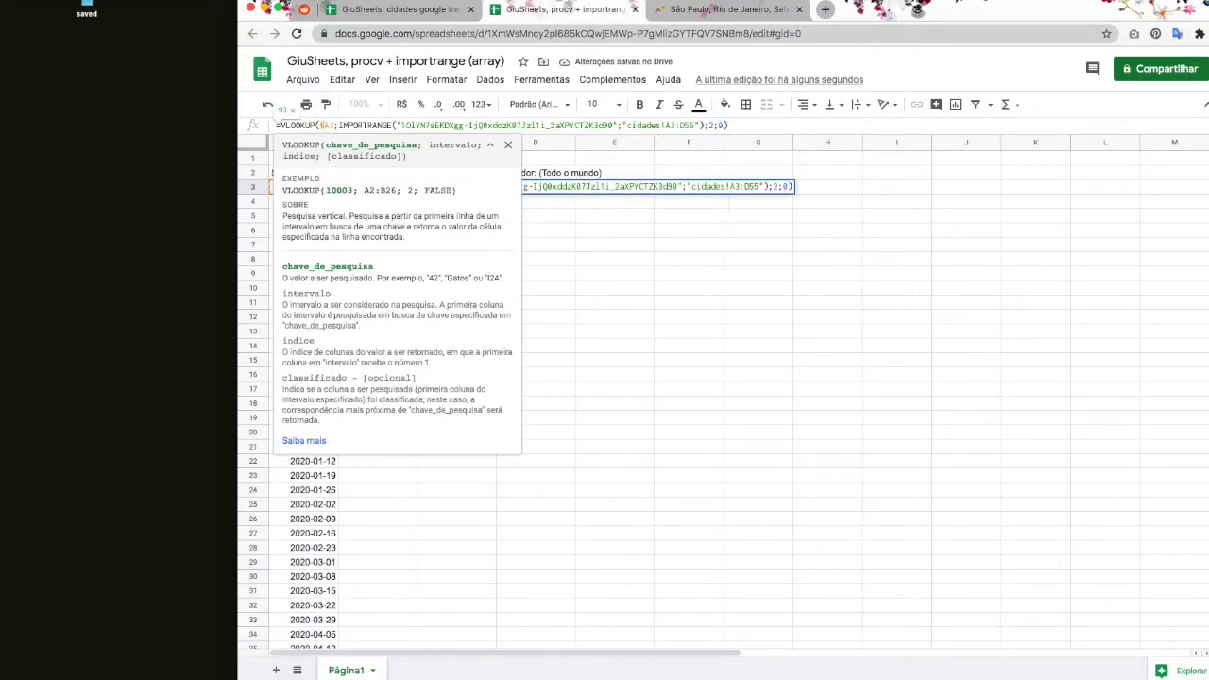
key(Return)
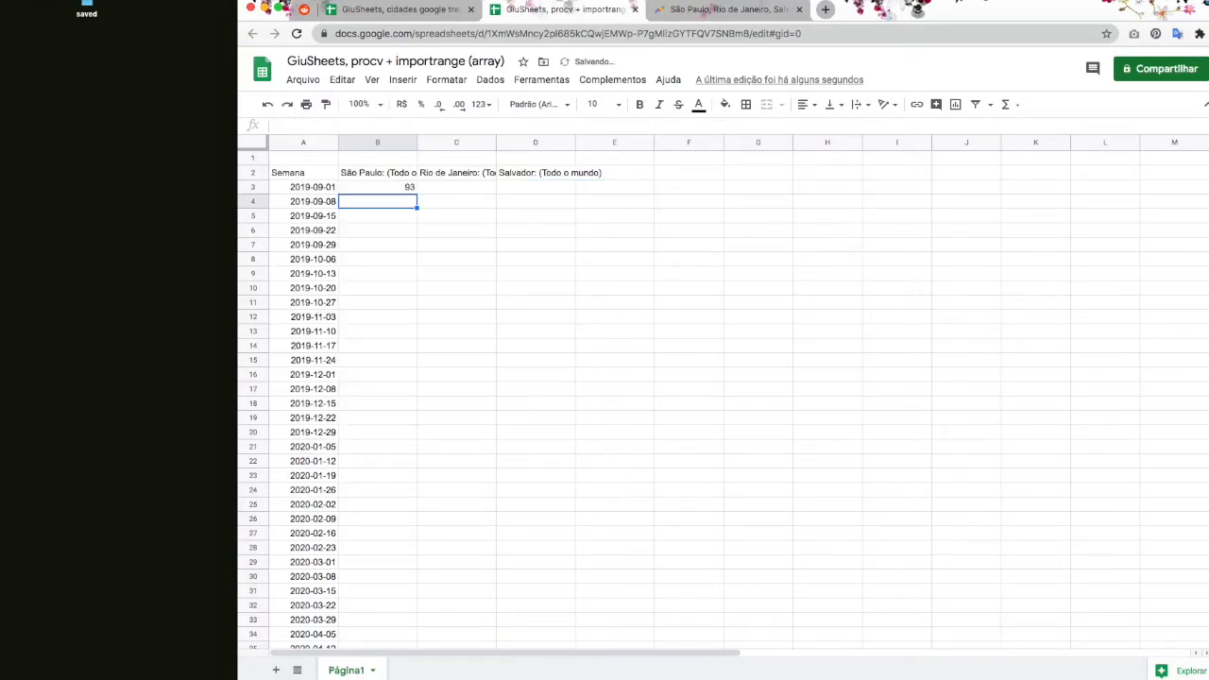
click(358, 189)
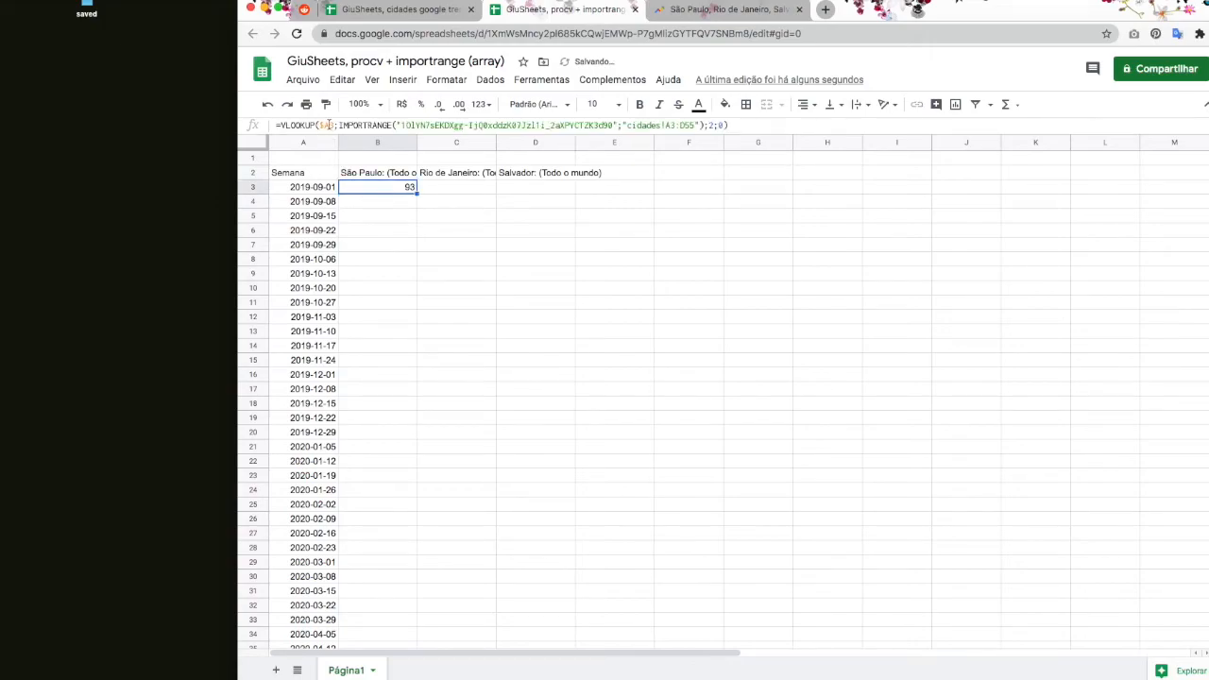
click(322, 124)
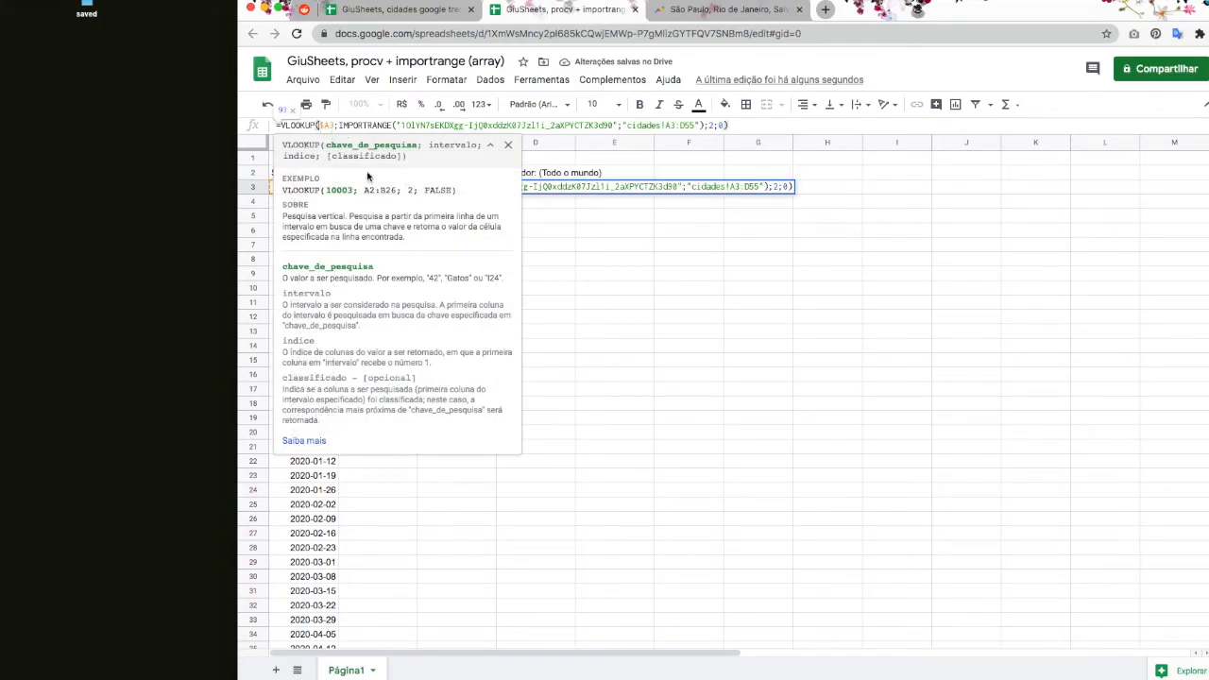
key(Escape)
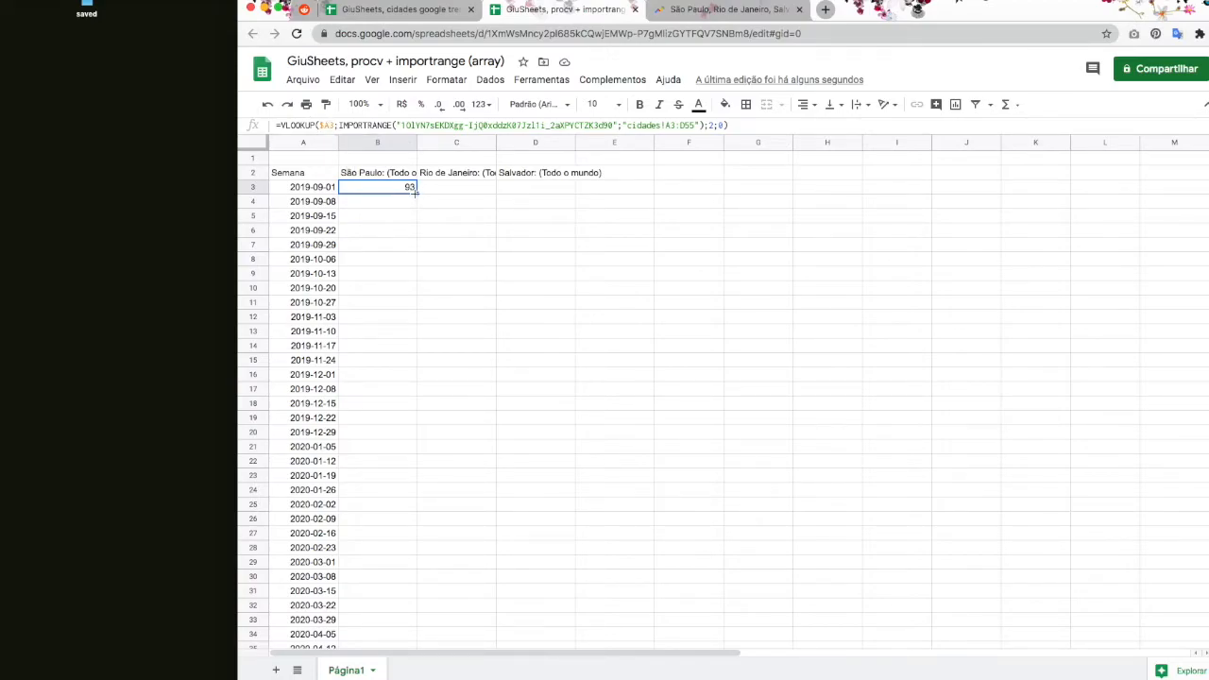
Step: Fill B3's formula into C3 and inspect the copied formula
drag(415, 191, 491, 194)
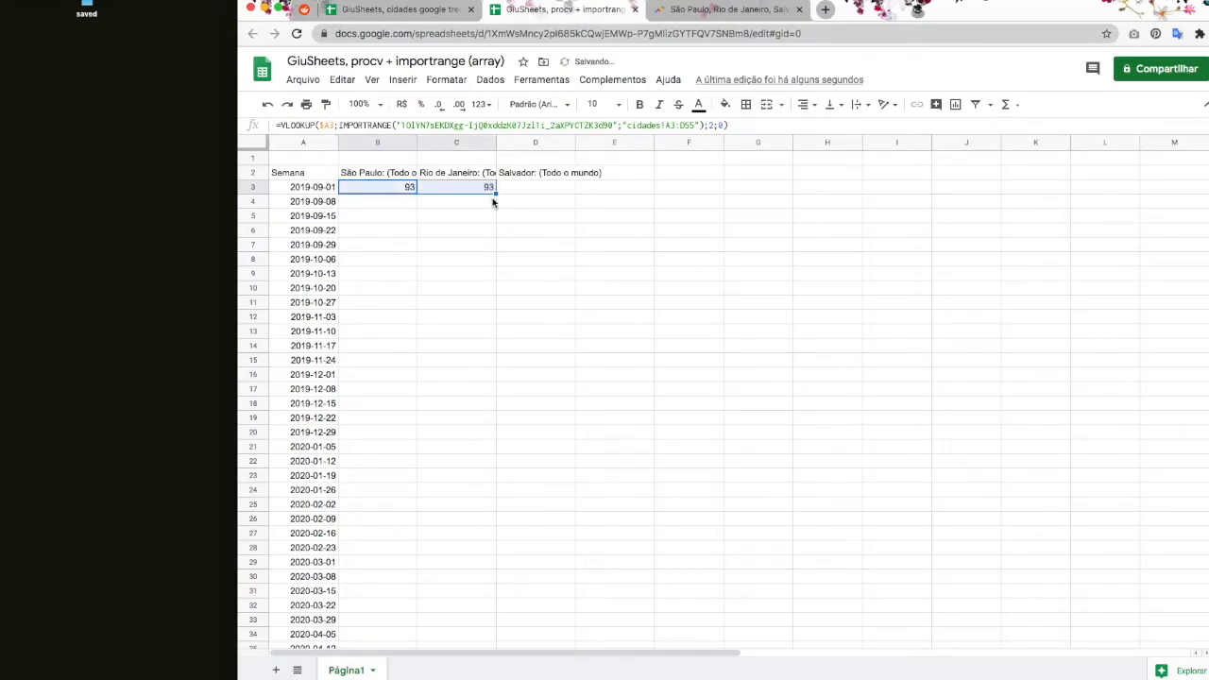
click(487, 189)
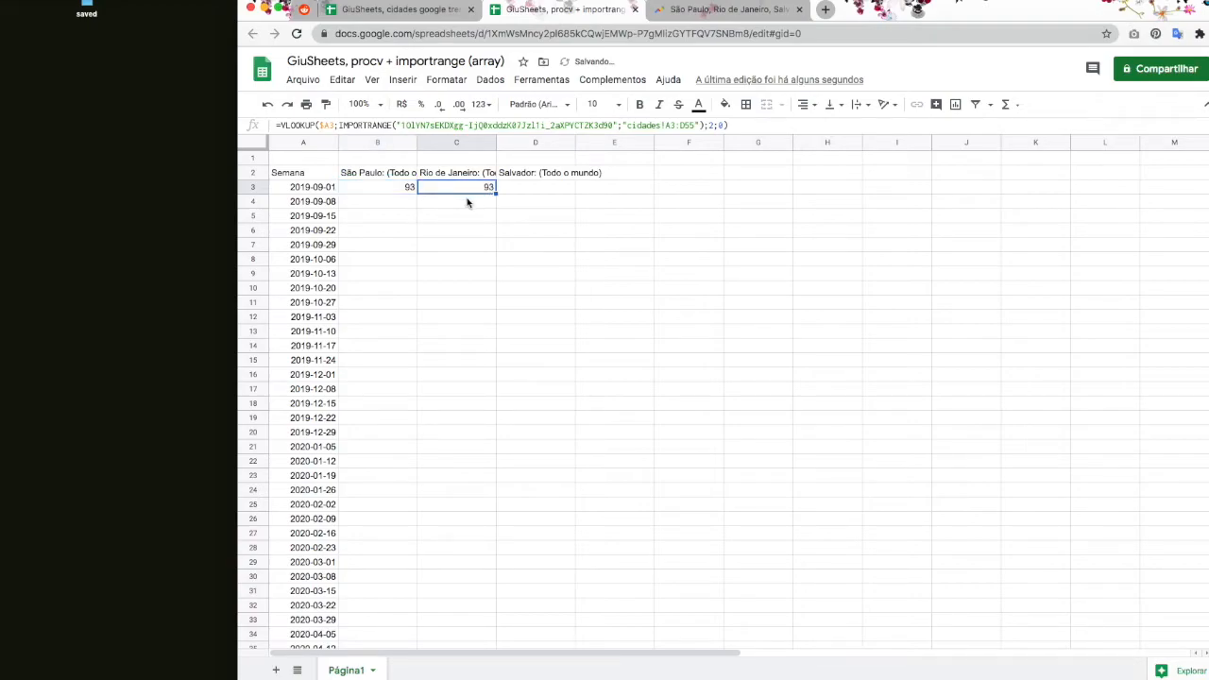
double_click(712, 125)
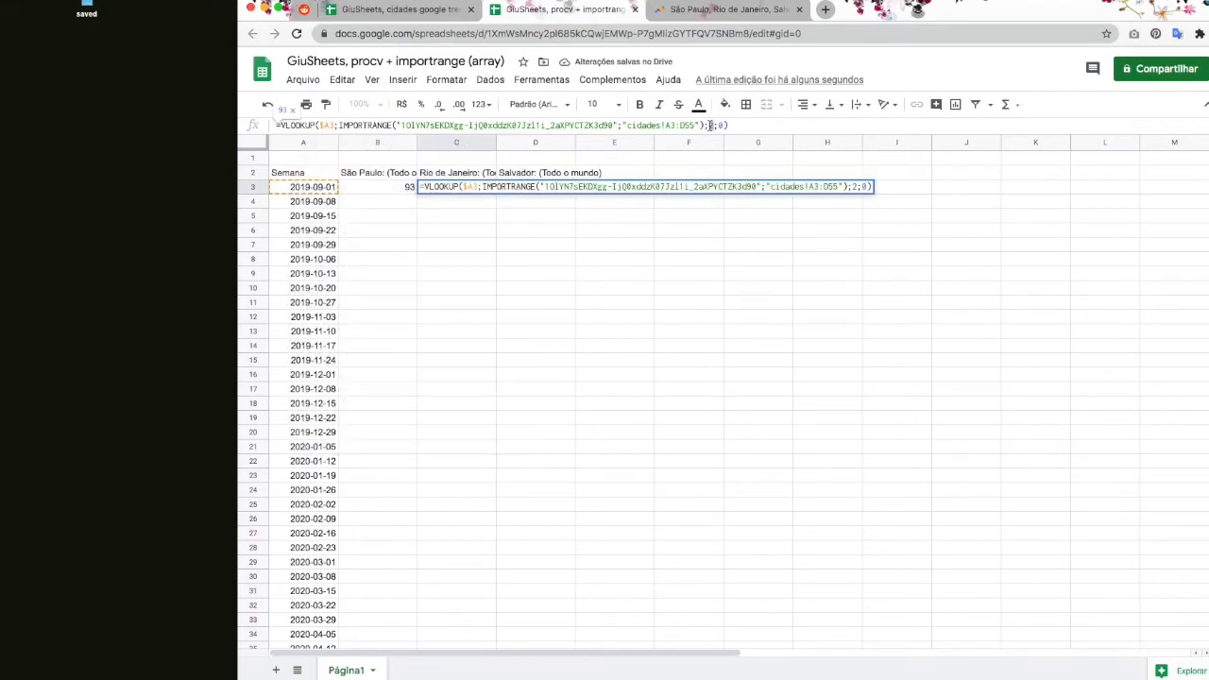
key(Escape)
Step: Clear C3's trial formula and number A1:D1 as 1, 2, 3 and 4
key(Delete)
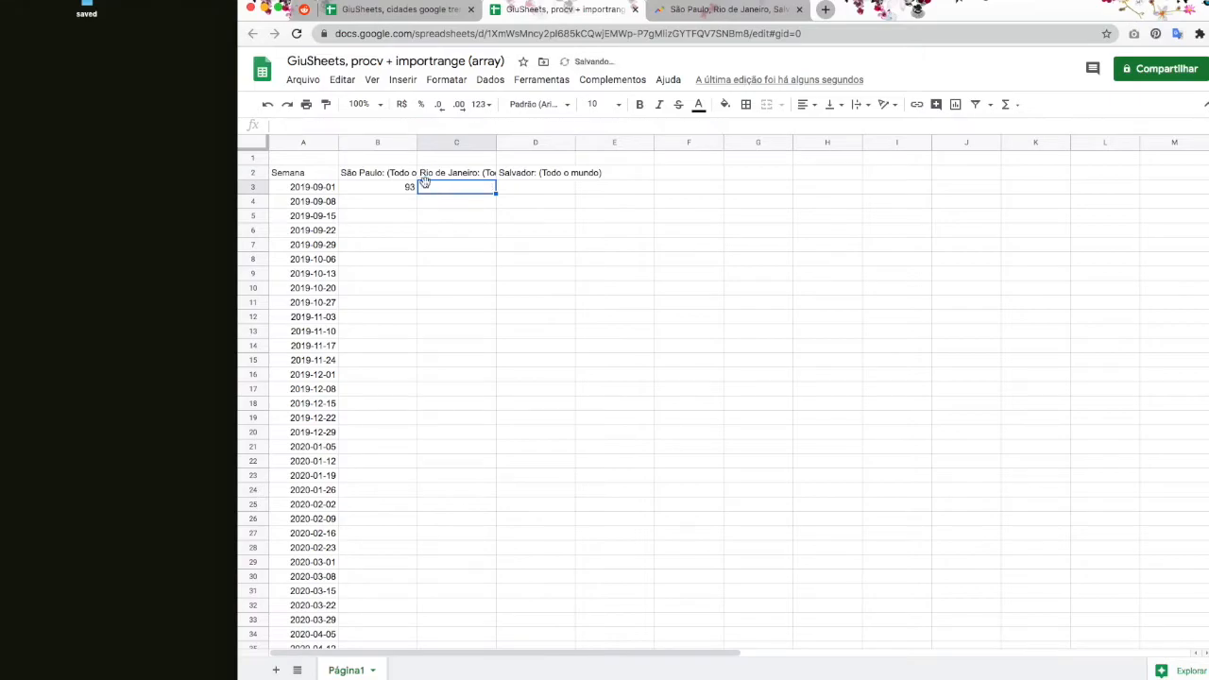
click(412, 194)
click(400, 159)
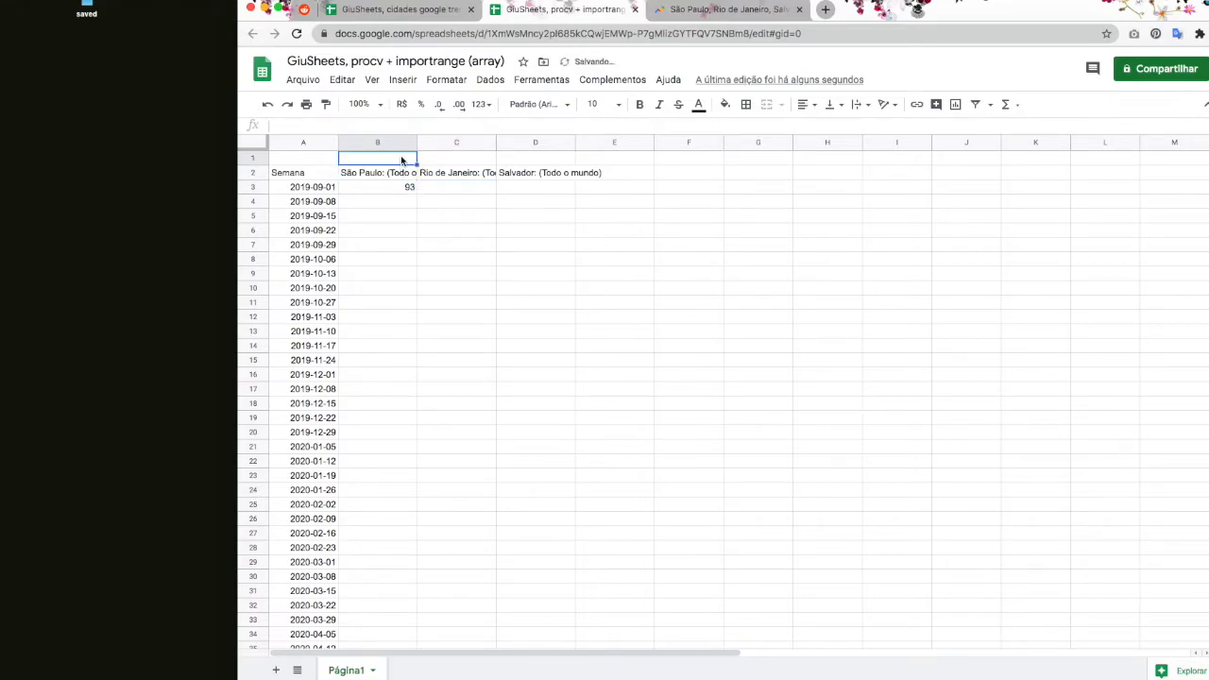
key(Left)
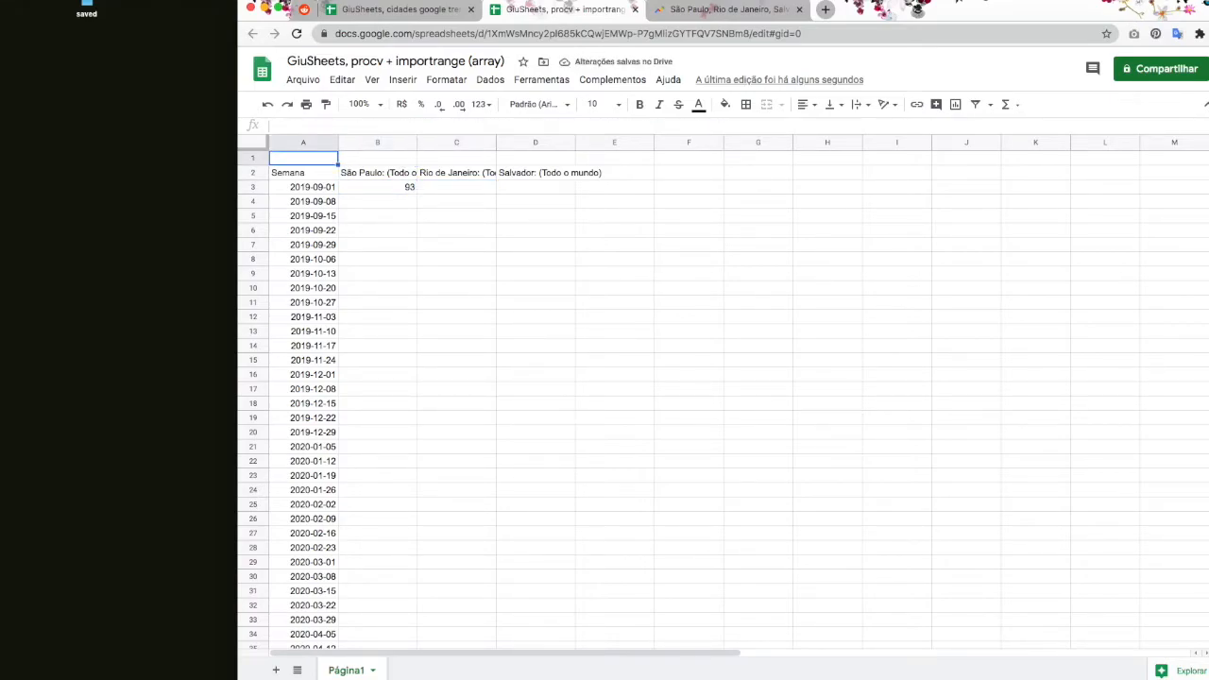
text(1)
key(Tab)
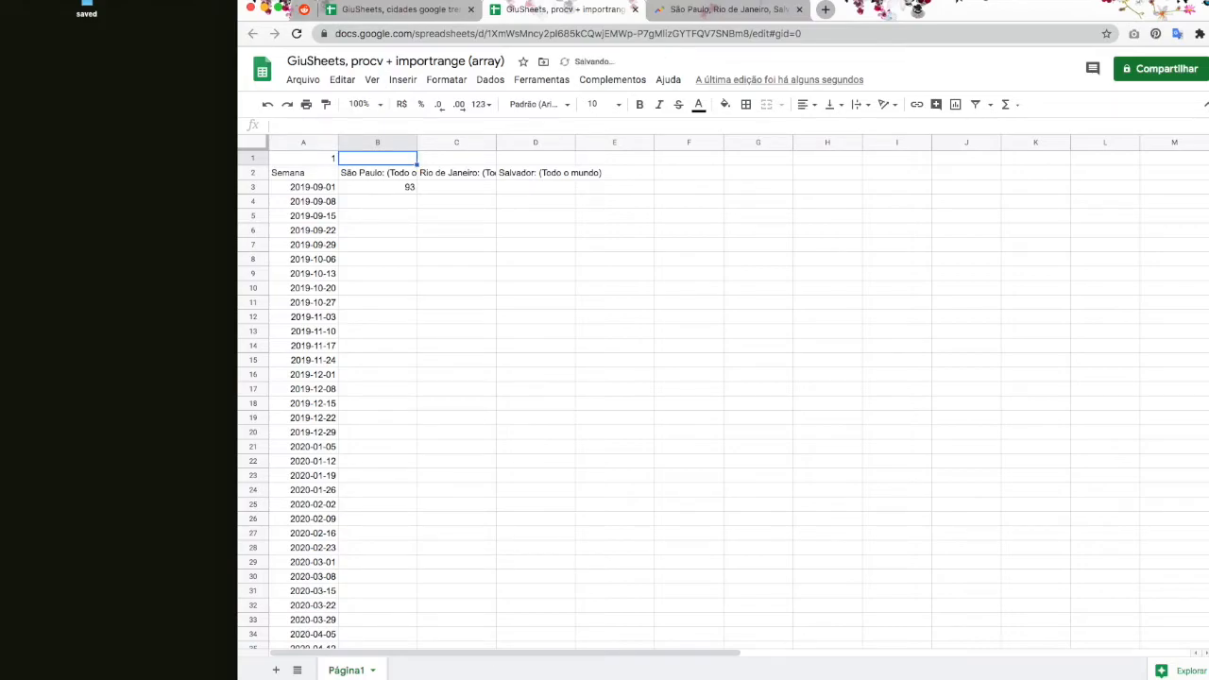
text(2)
key(Tab)
text(3)
key(Tab)
text(4)
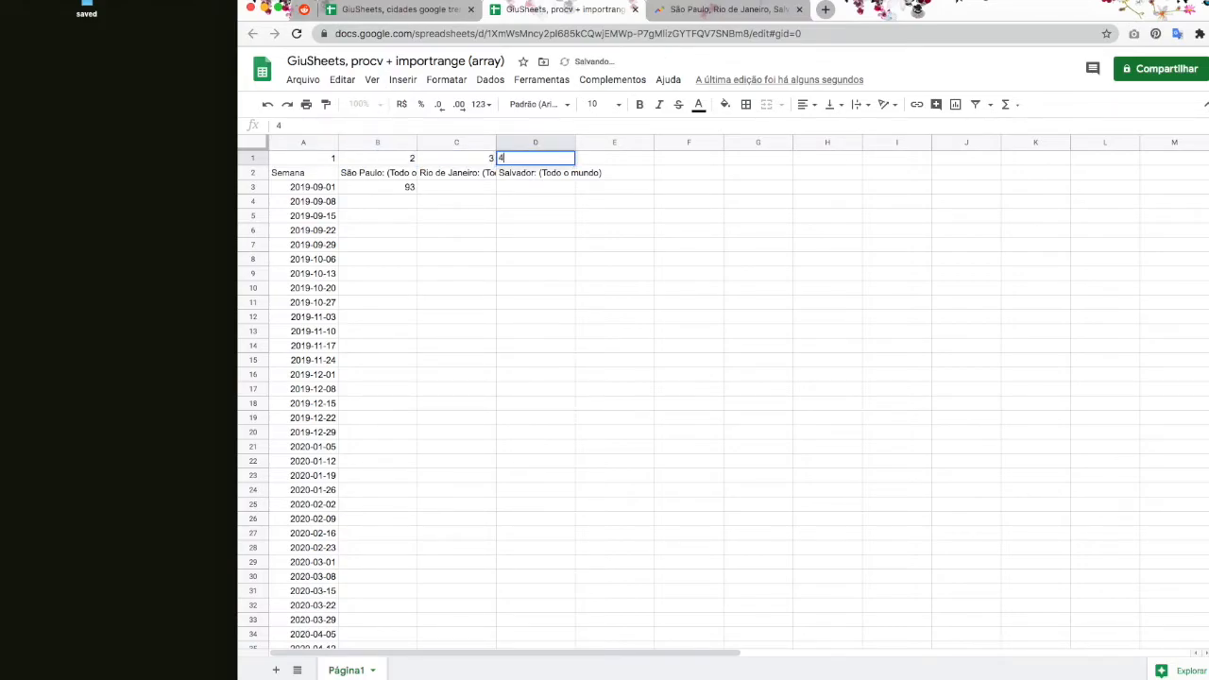
key(Tab)
Step: Replace the fixed column index 2 in B3's lookup with a reference to B1
click(381, 195)
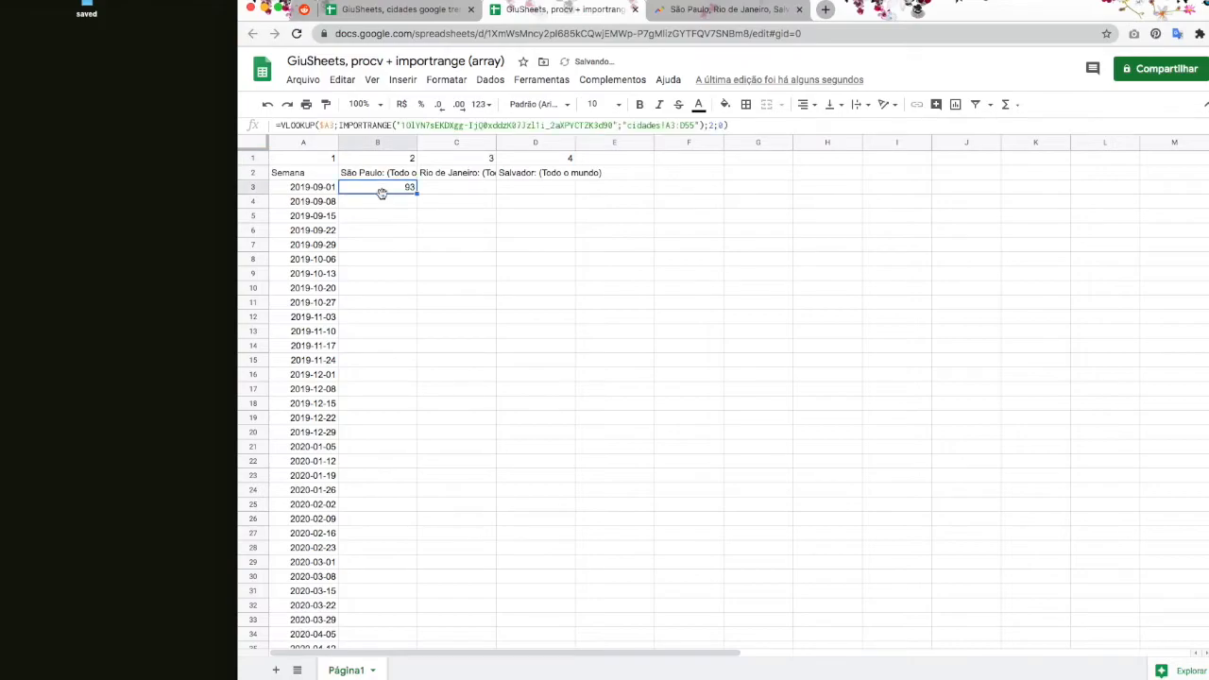
click(710, 126)
drag(709, 125, 716, 125)
key(BackSpace)
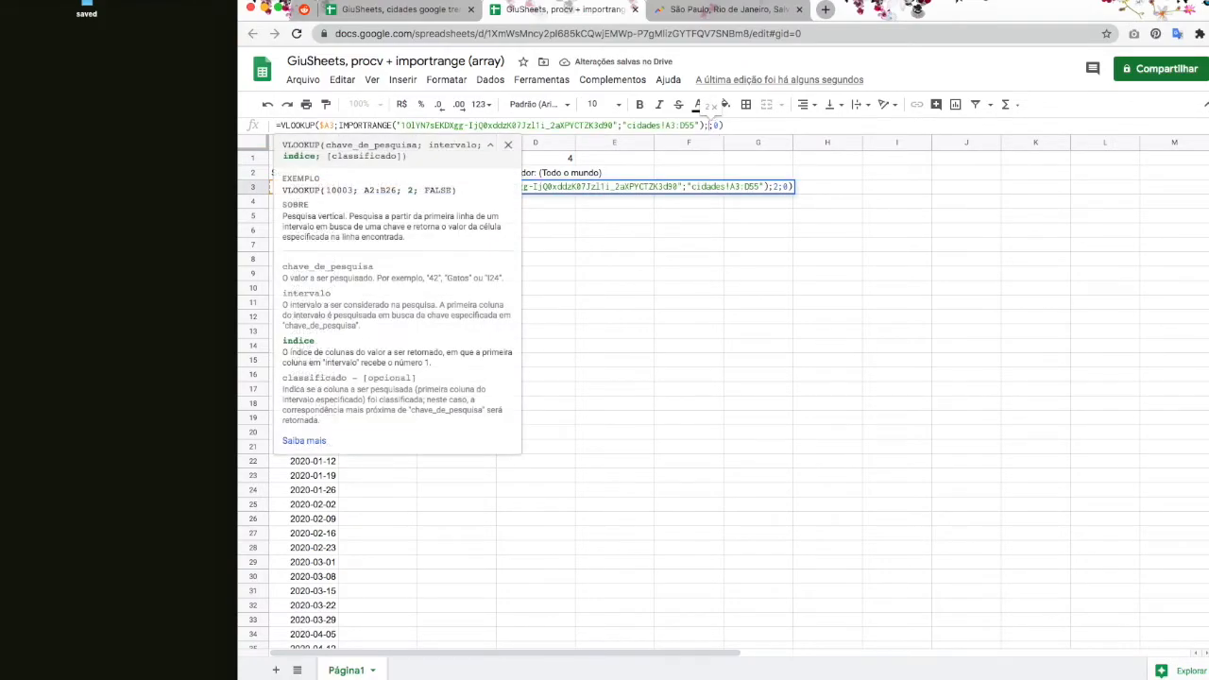
click(507, 148)
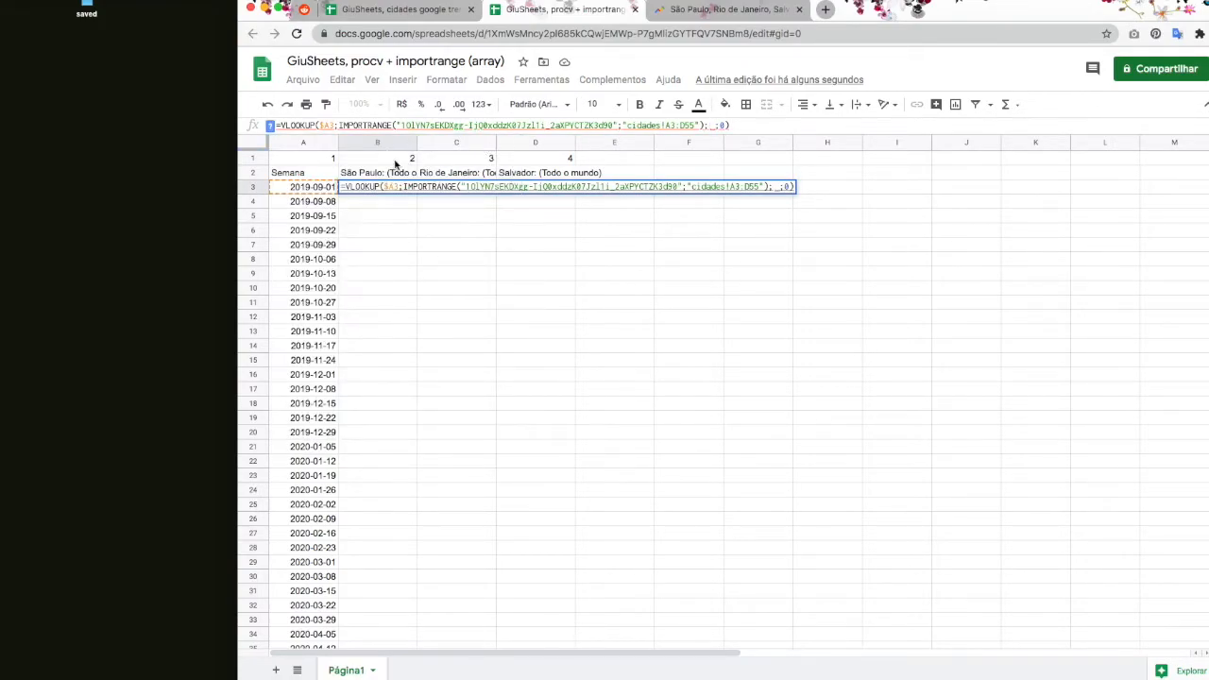
click(398, 162)
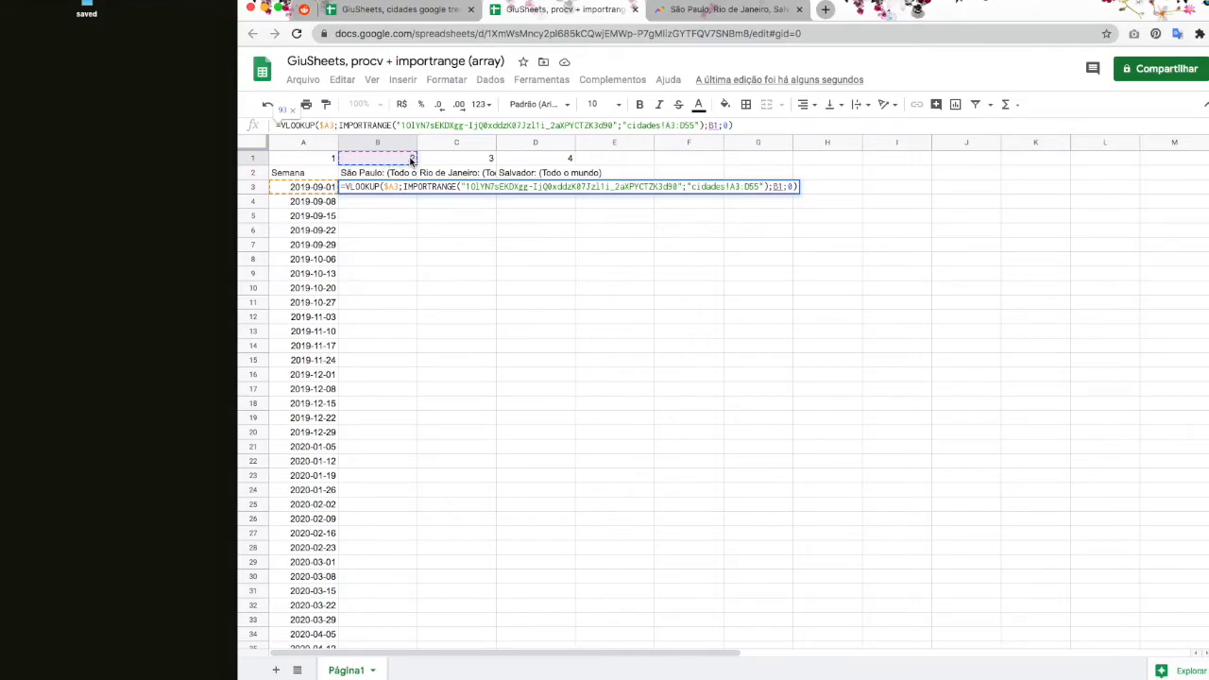
key(Return)
Step: Fill B3's formula across to D3 and check the copies, giving Rio 70 and Salvador 7
click(409, 187)
drag(417, 193, 547, 191)
click(461, 160)
click(515, 160)
double_click(515, 187)
click(564, 249)
double_click(561, 189)
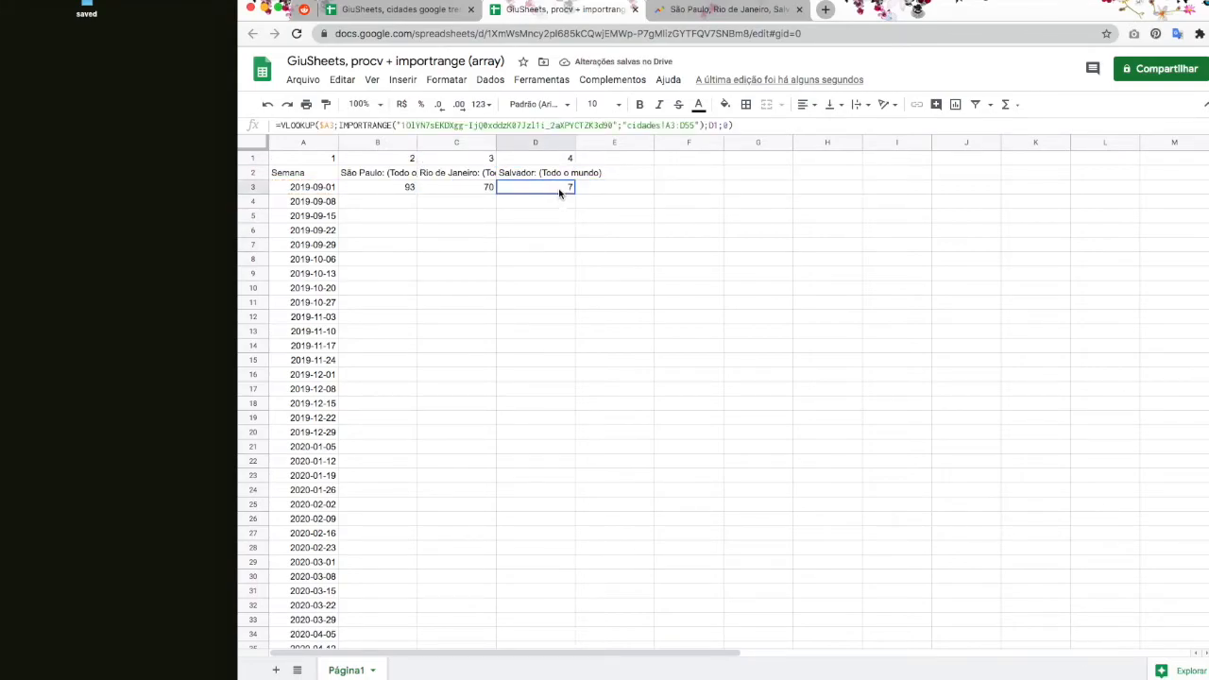
click(519, 264)
click(406, 188)
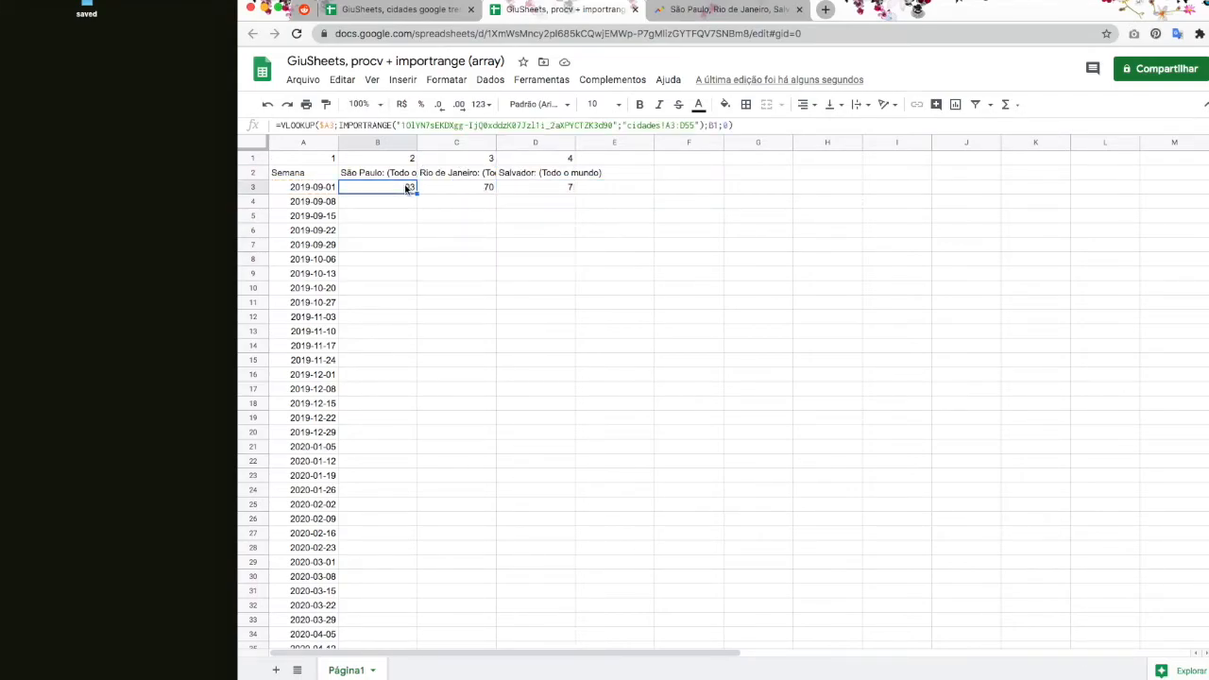
scroll(401, 240, down, 10)
scroll(400, 245, up, 10)
scroll(426, 394, down, 8)
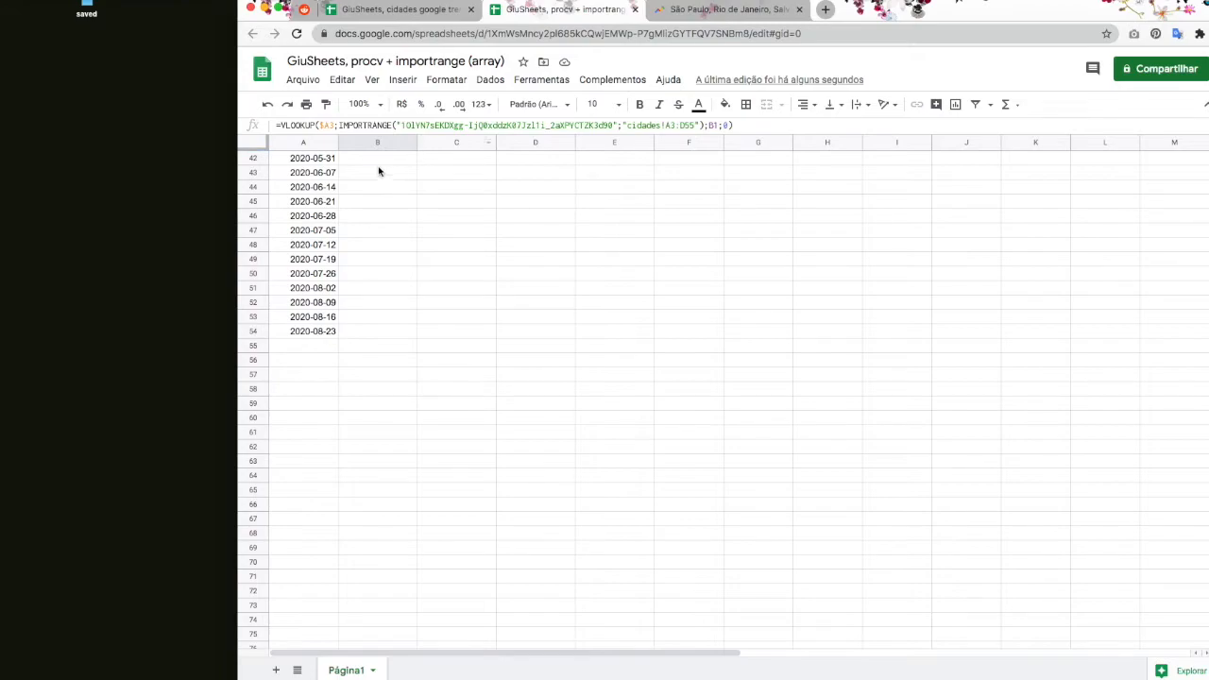
drag(313, 333, 532, 335)
scroll(532, 336, up, 8)
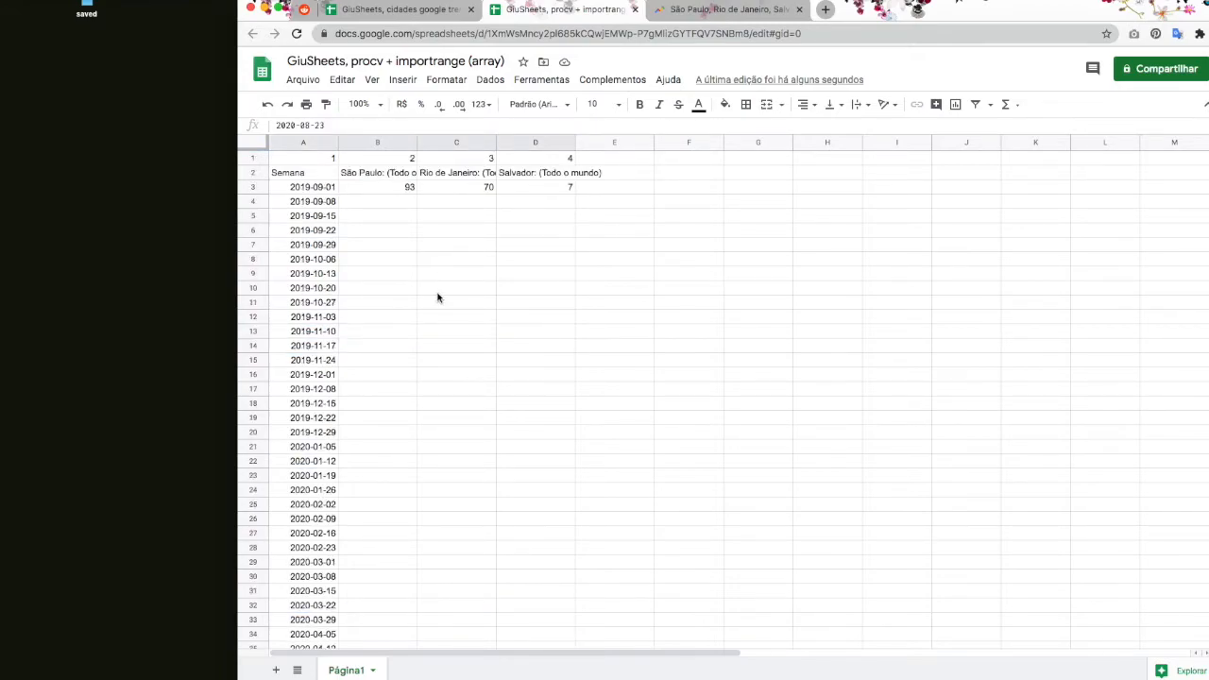
scroll(428, 298, down, 8)
scroll(424, 300, up, 8)
click(368, 189)
double_click(368, 188)
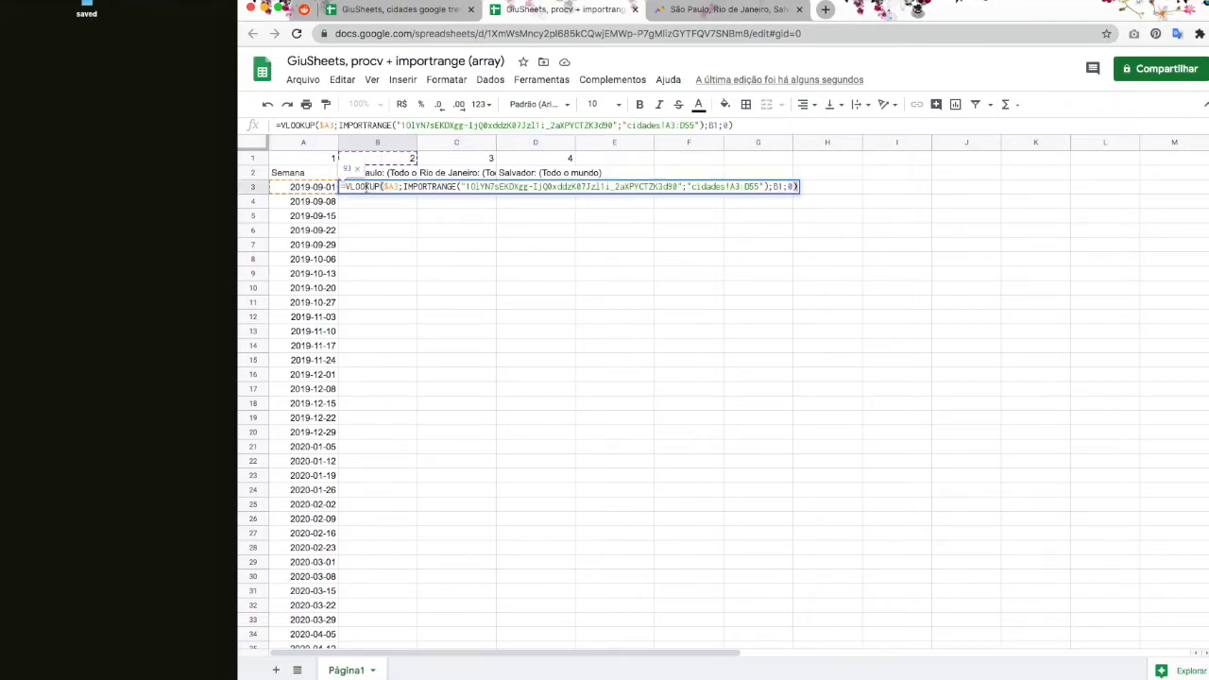
text(array)
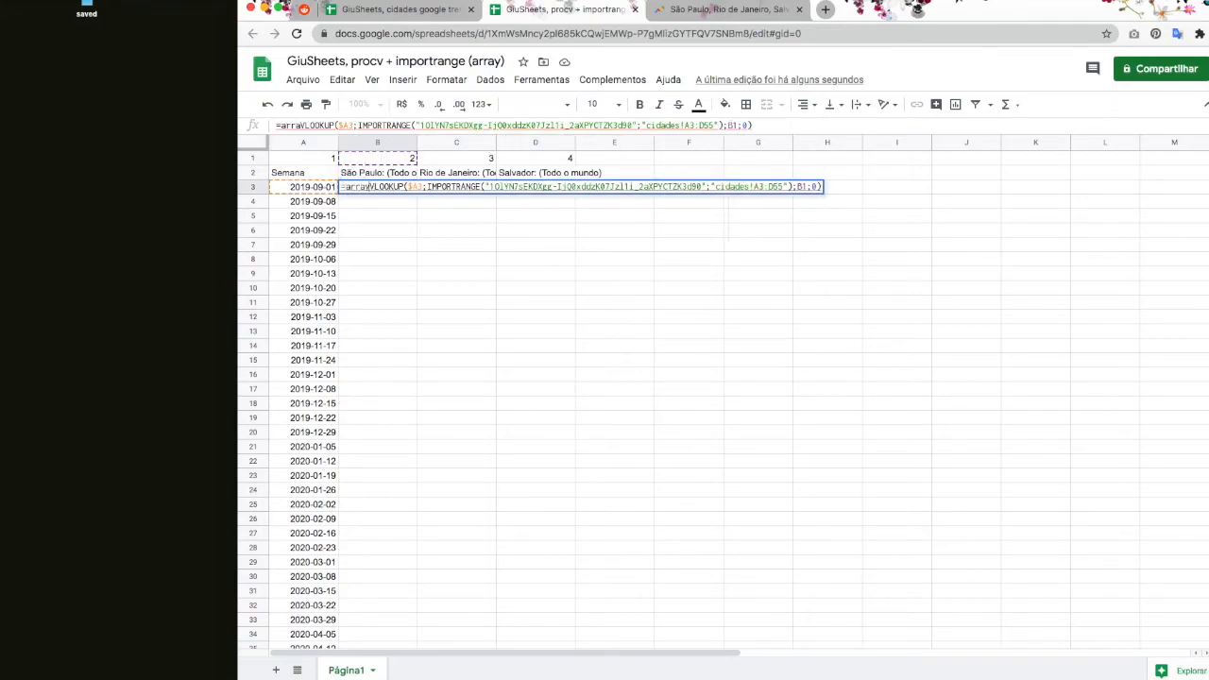
text(formula()
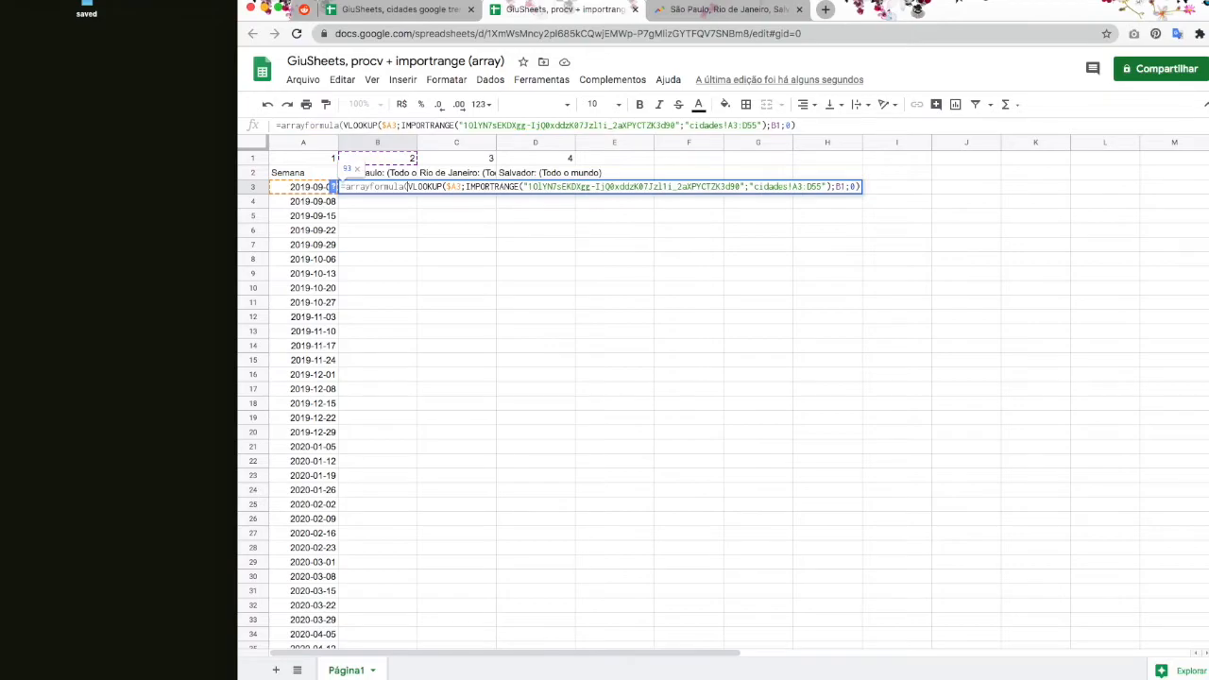
key(BackSpace)
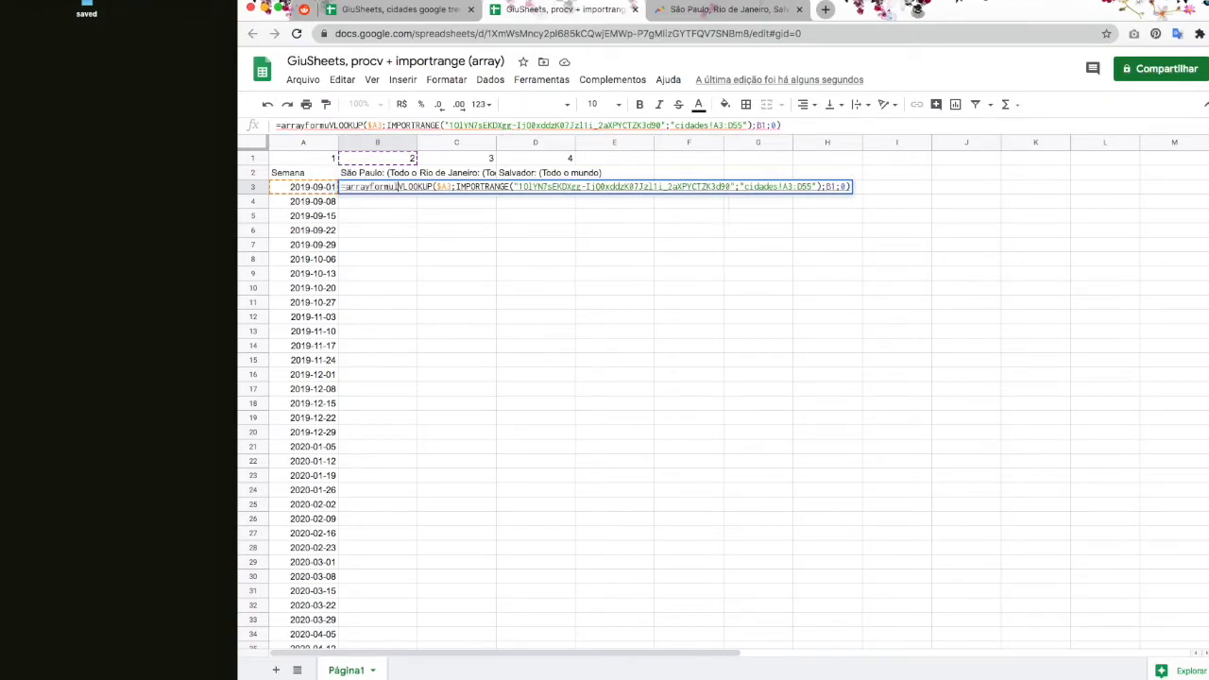
text(()
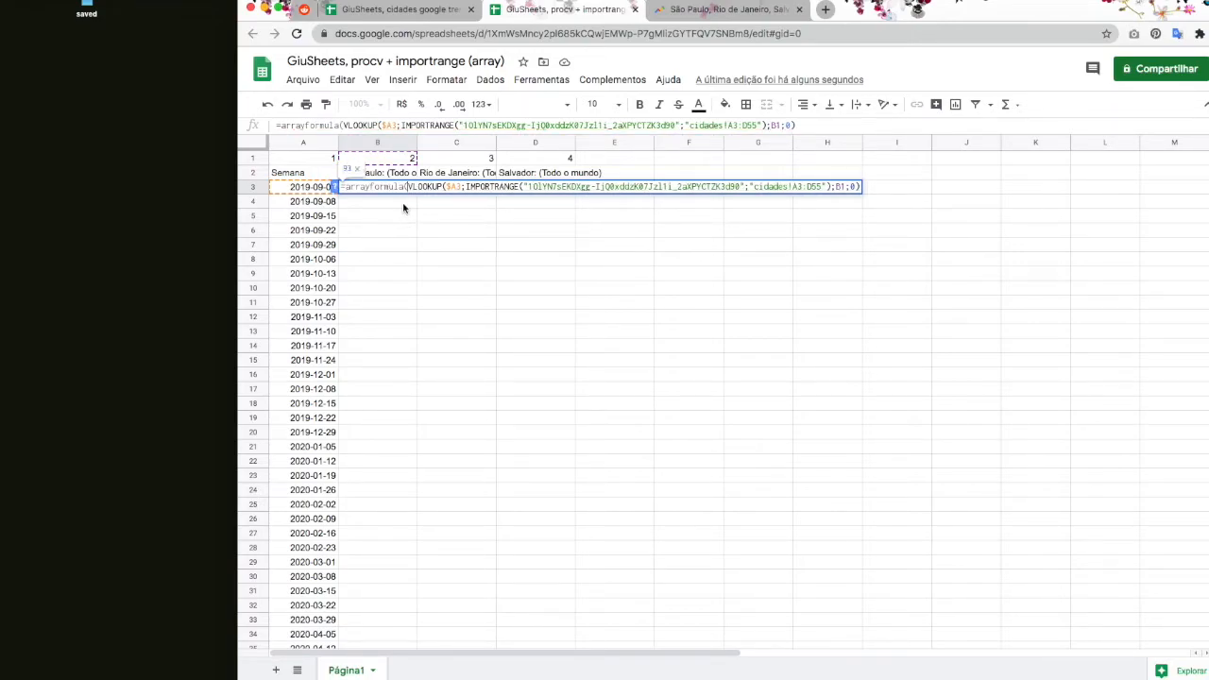
key(Return)
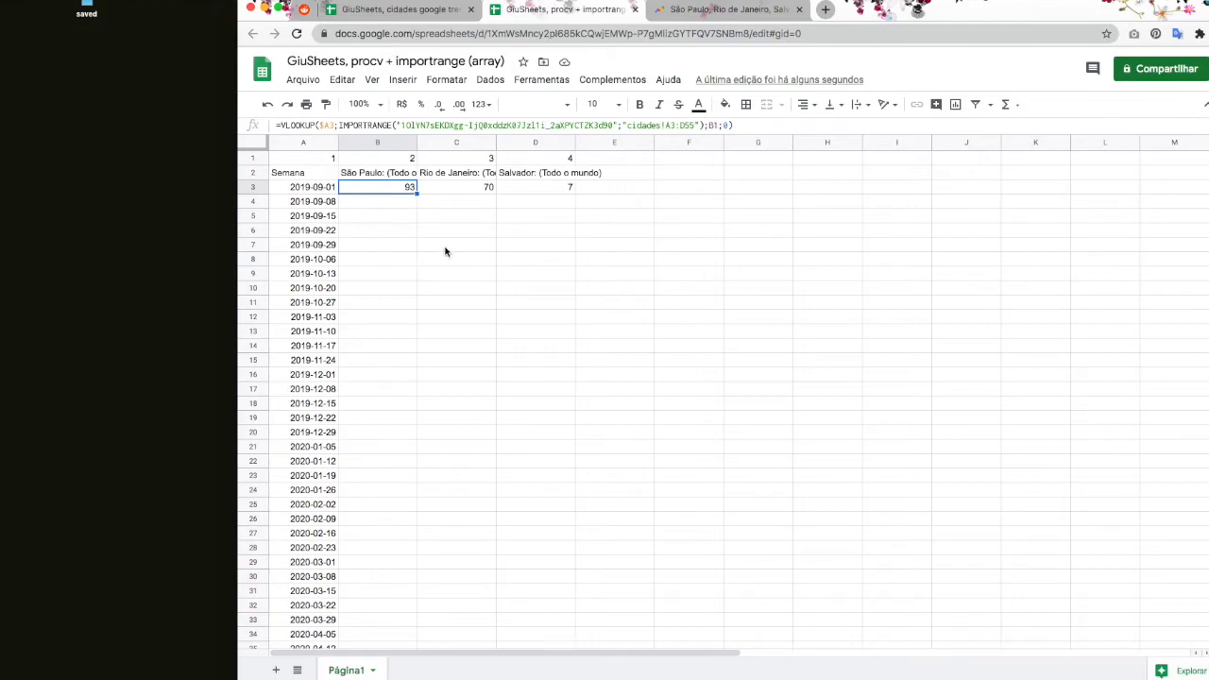
click(441, 191)
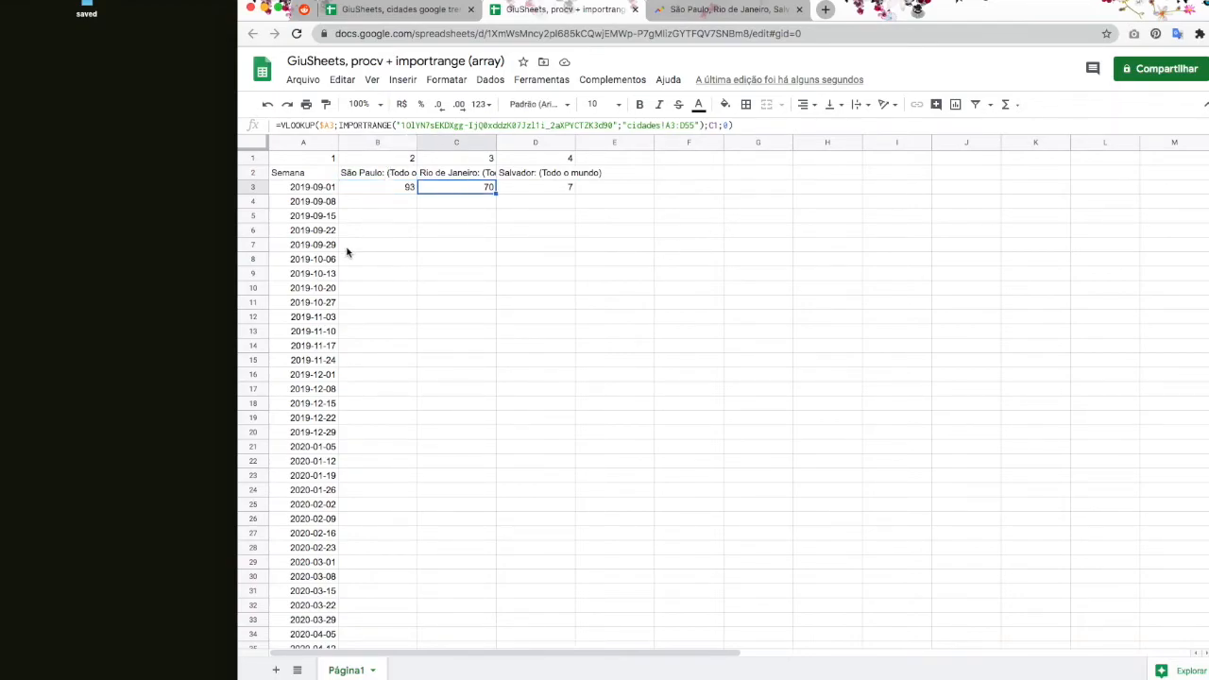
click(385, 192)
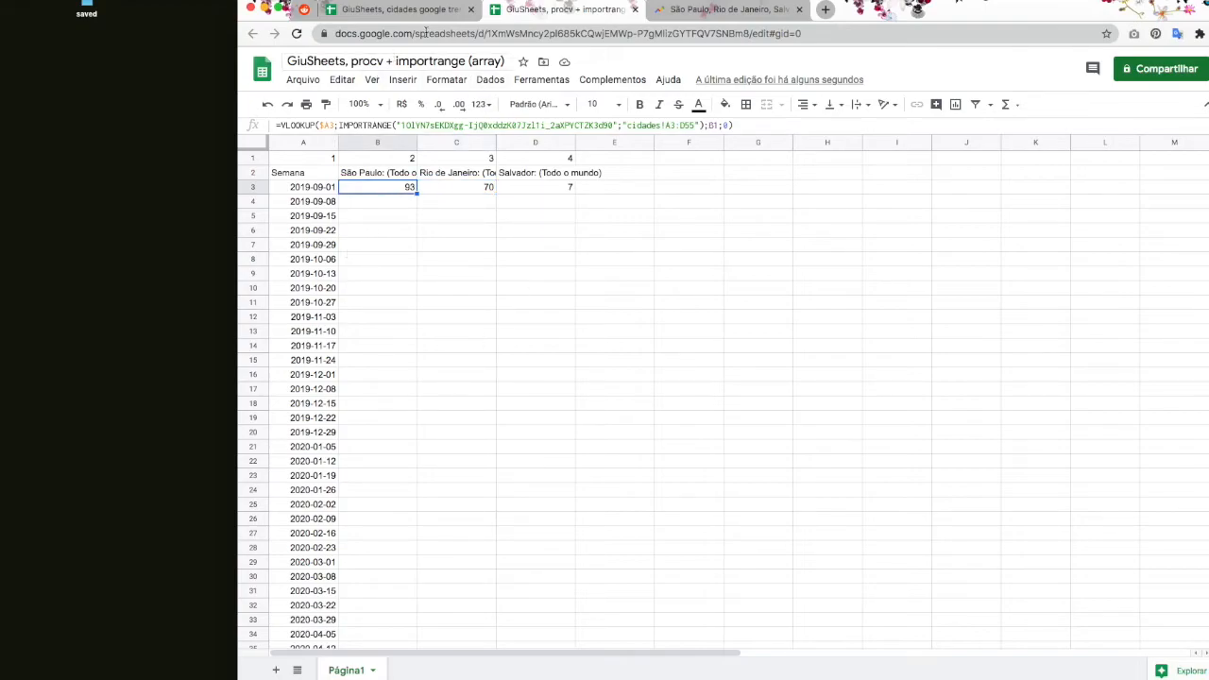
click(567, 192)
shift+click(372, 194)
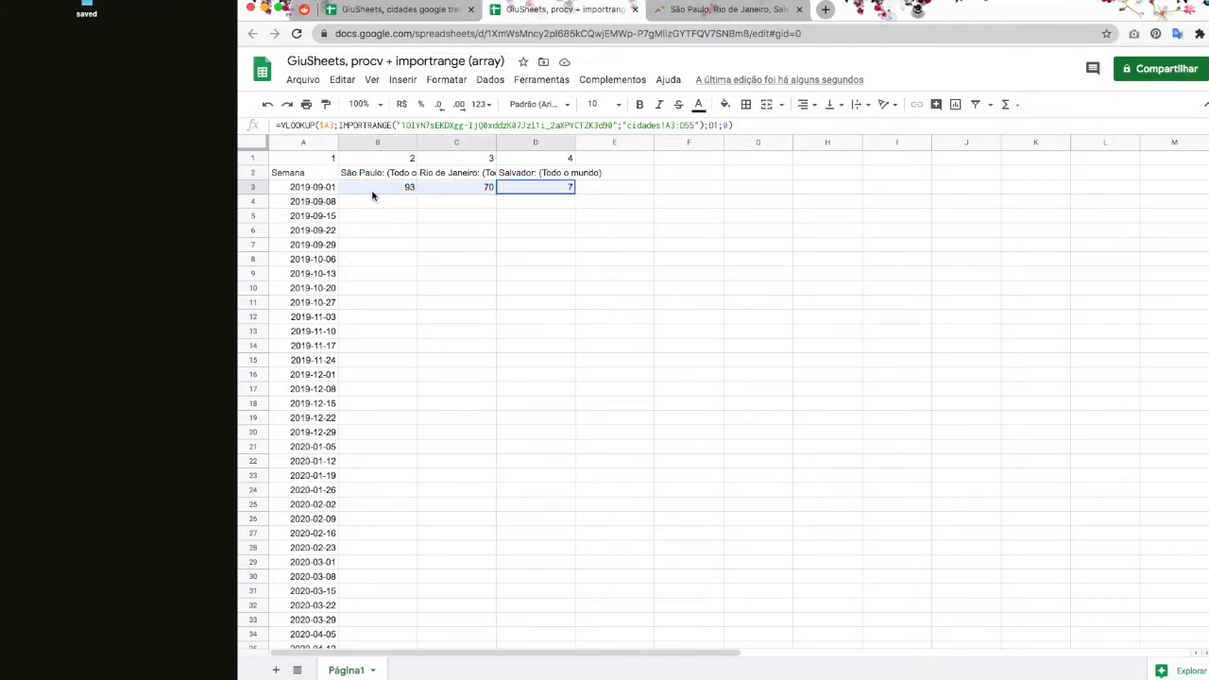
scroll(535, 578, down, 5)
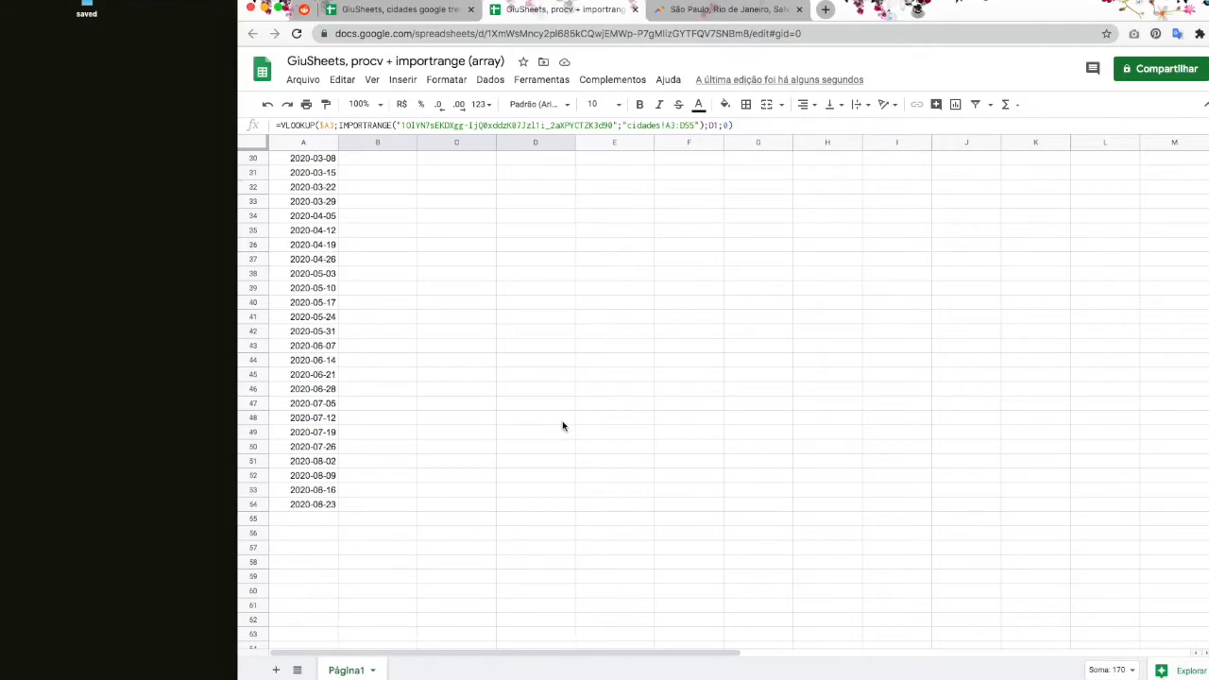
scroll(562, 424, up, 5)
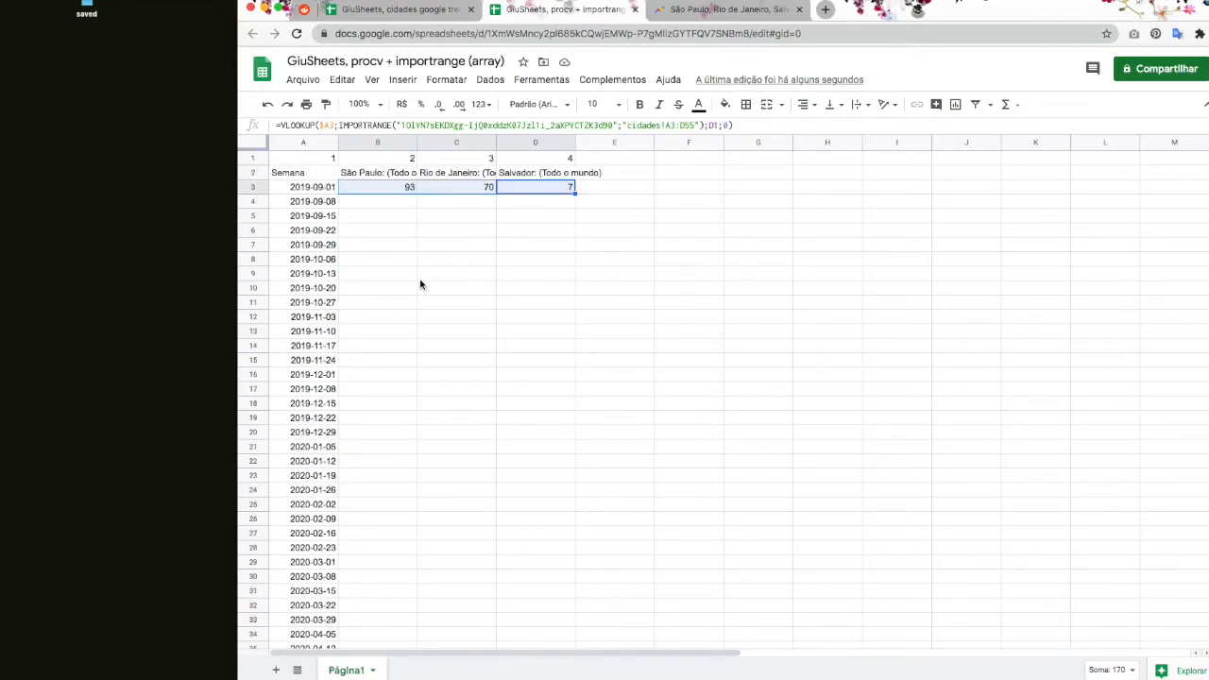
click(397, 191)
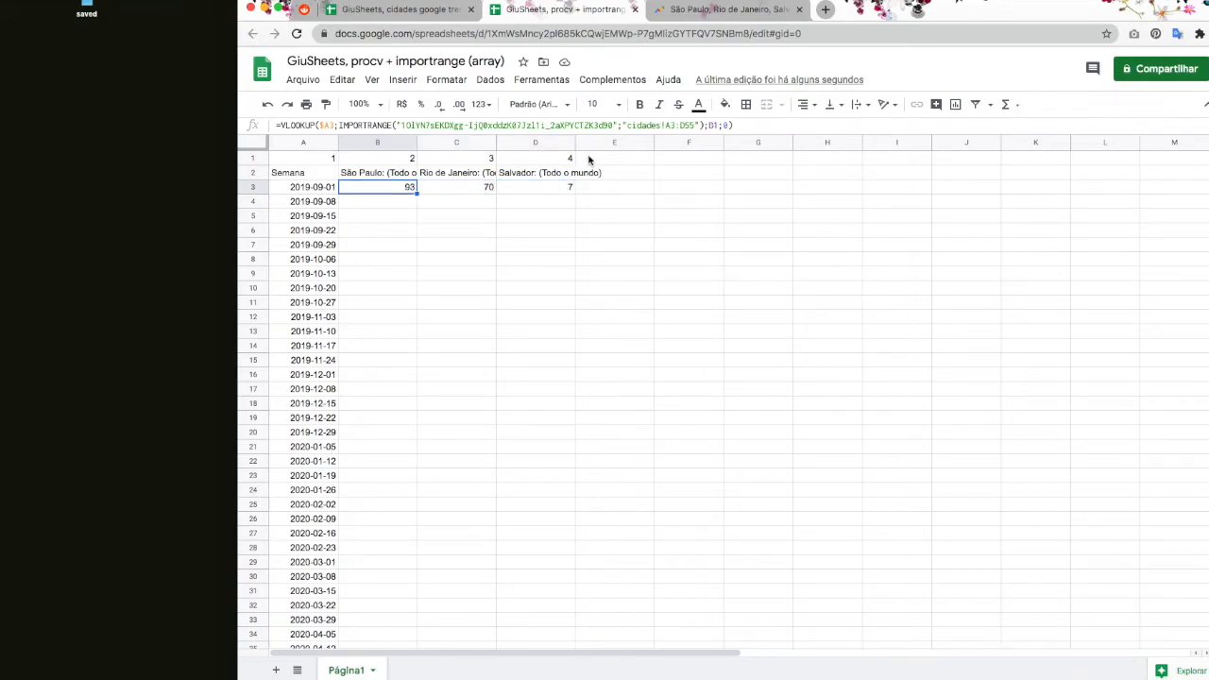
double_click(378, 191)
text(arra)
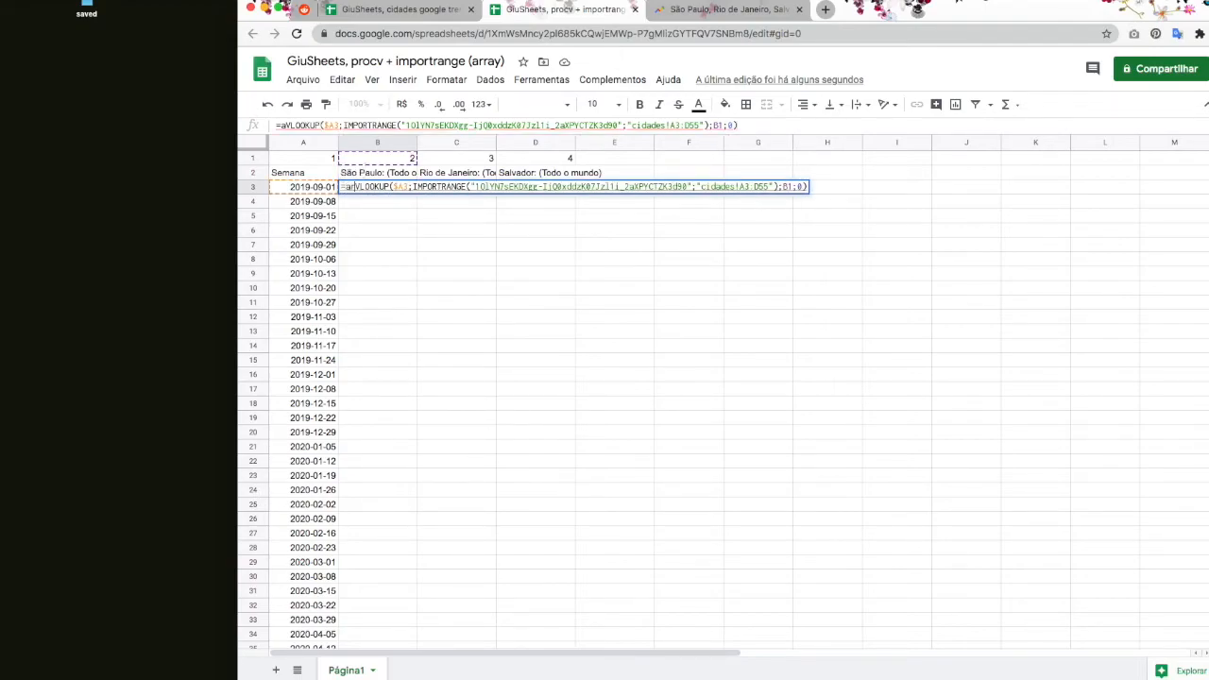
text(yformula()
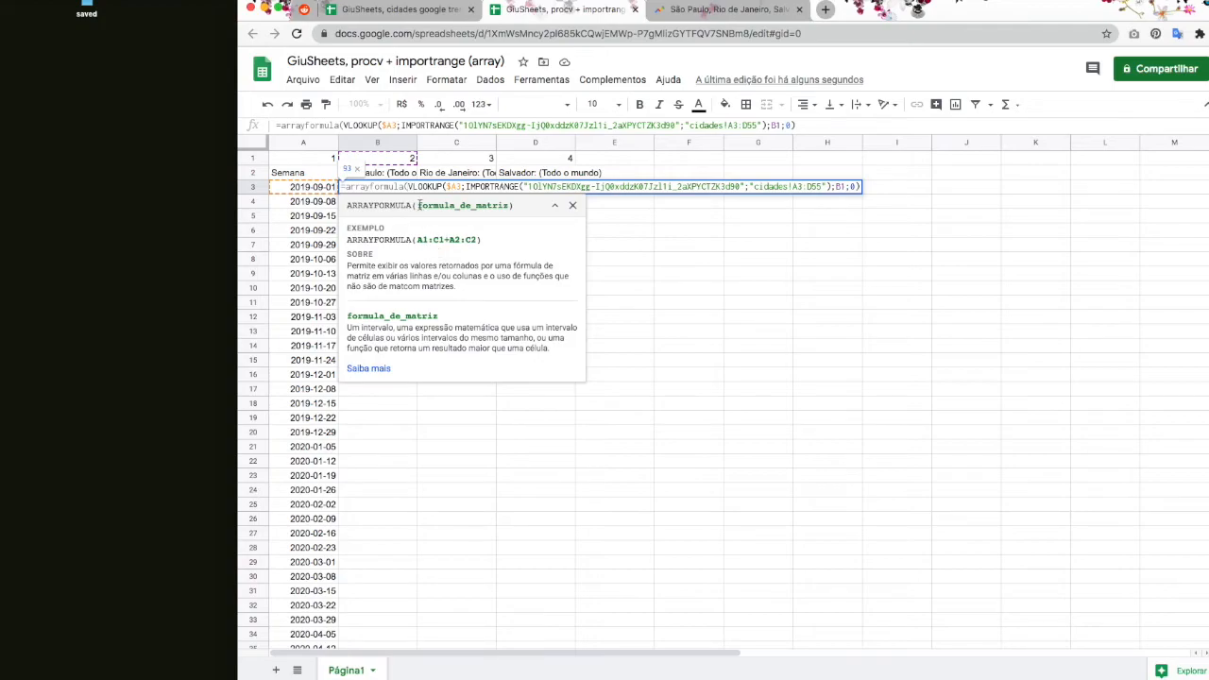
drag(417, 205, 512, 205)
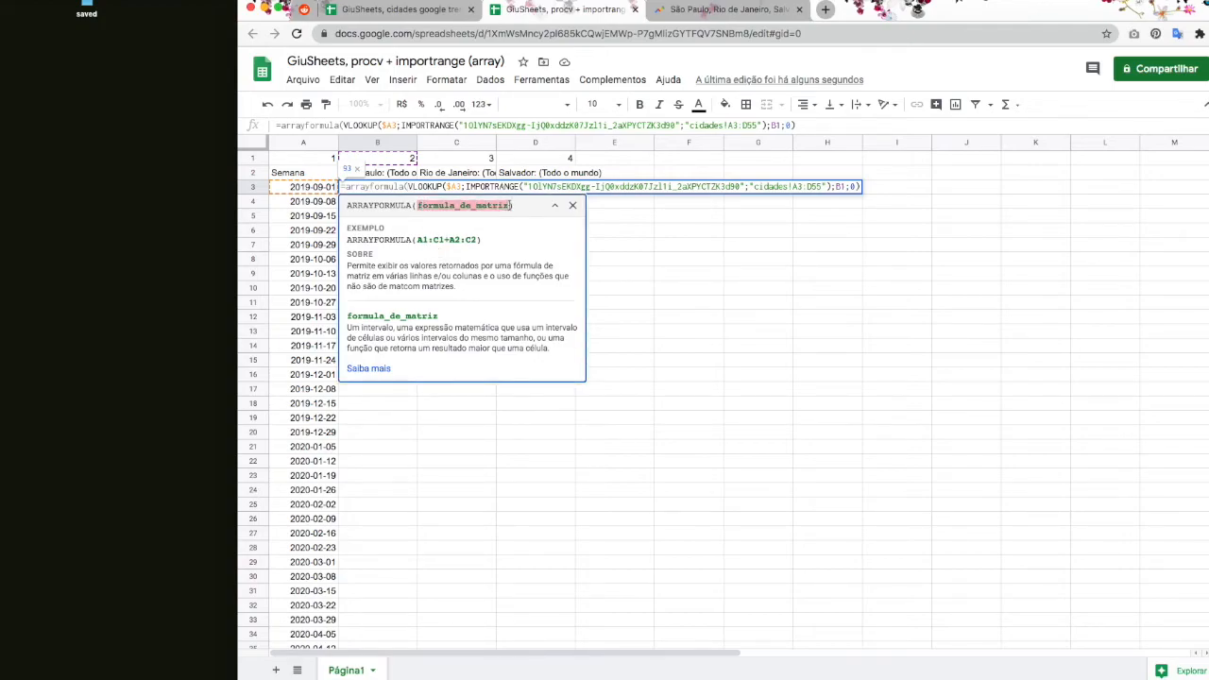
click(422, 213)
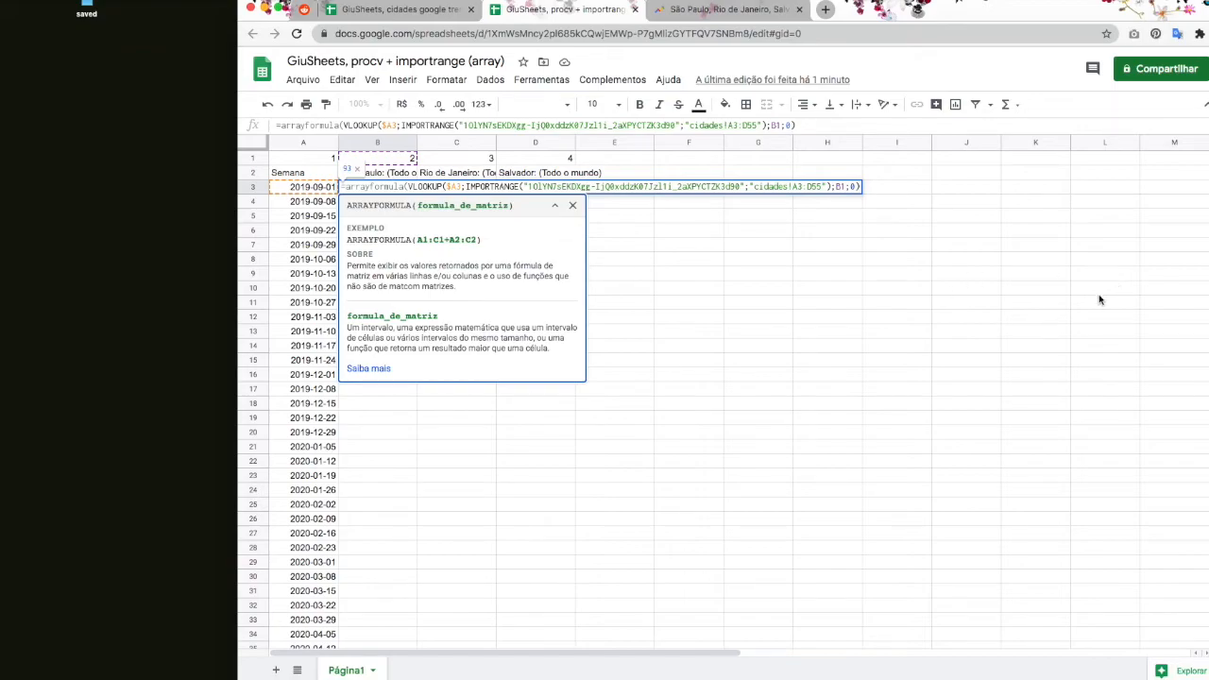
click(572, 206)
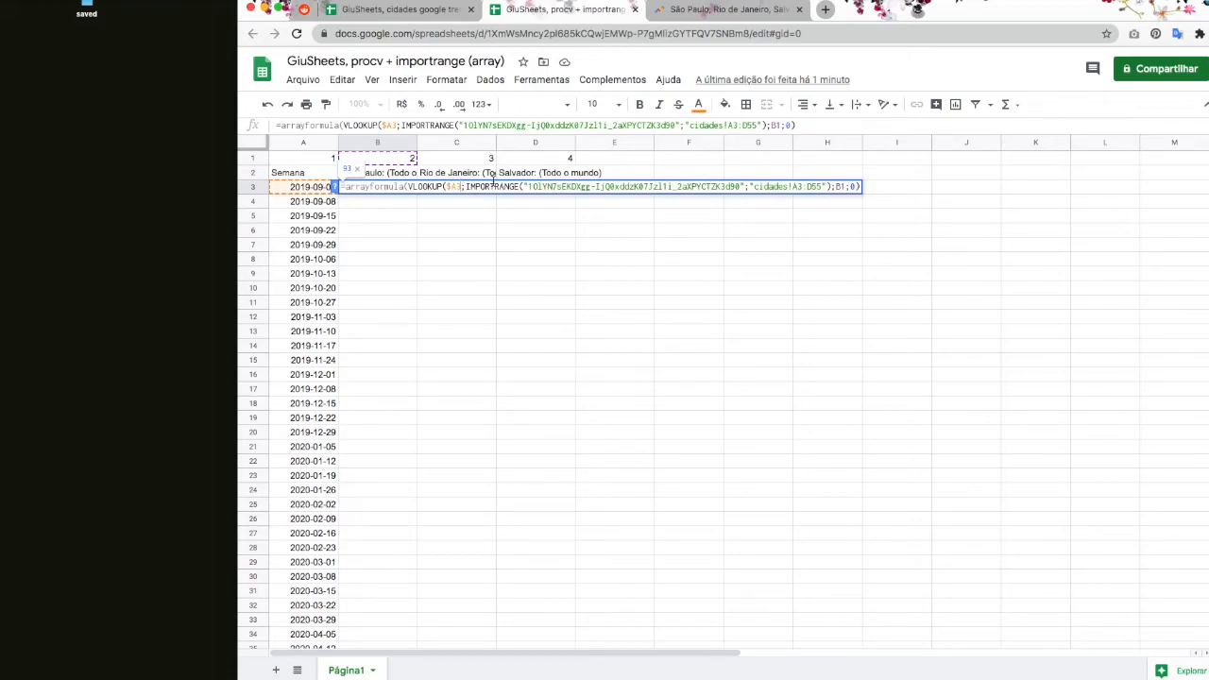
click(443, 186)
key(BackSpace)
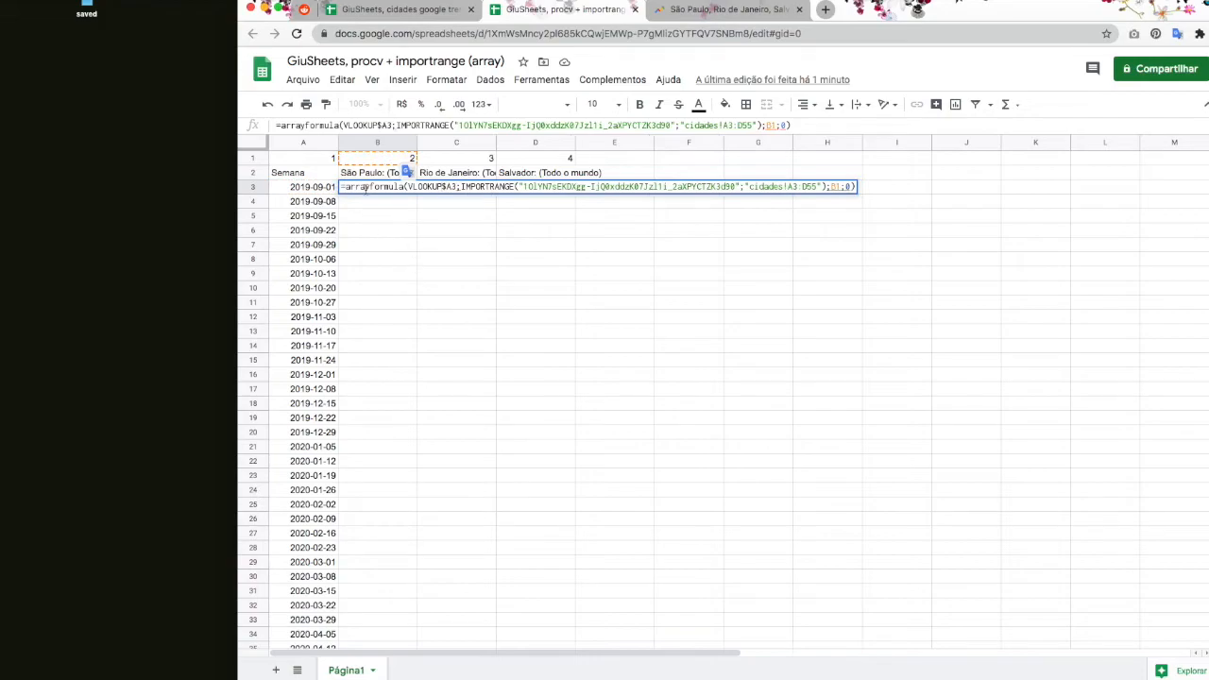
key(Escape)
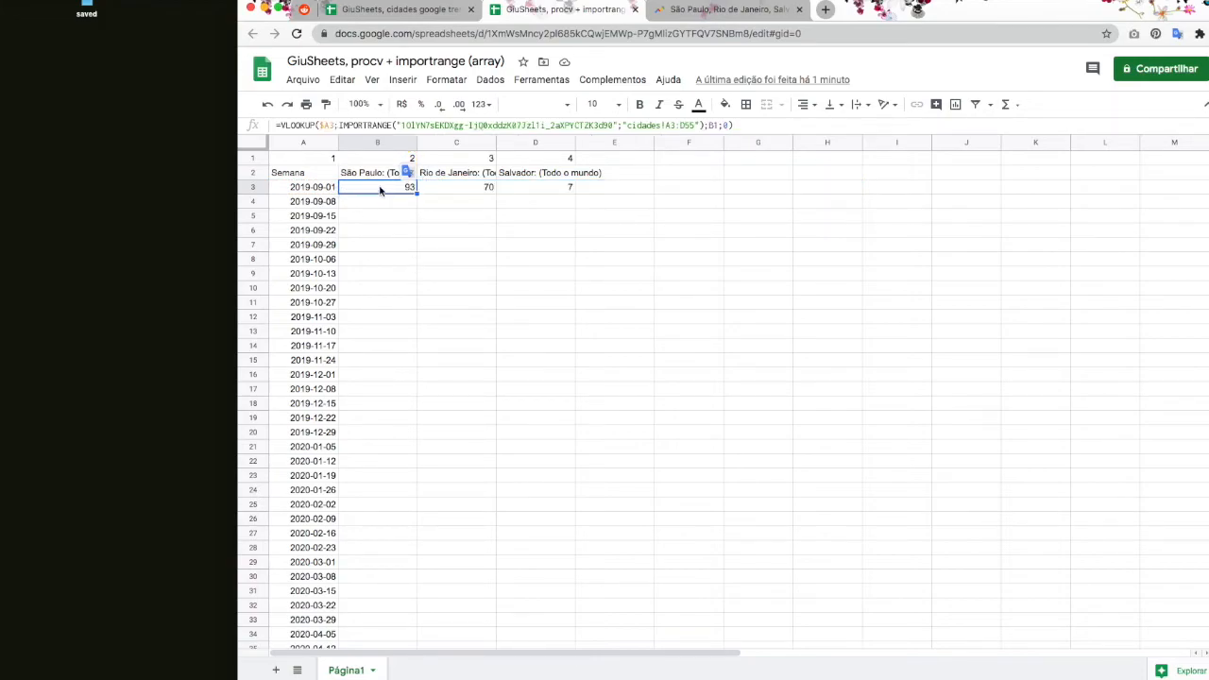
click(400, 250)
Step: Review the formulas in B3, C3 and D3 and make the formula bar taller
click(402, 188)
click(472, 191)
click(536, 191)
click(395, 191)
drag(747, 133, 735, 216)
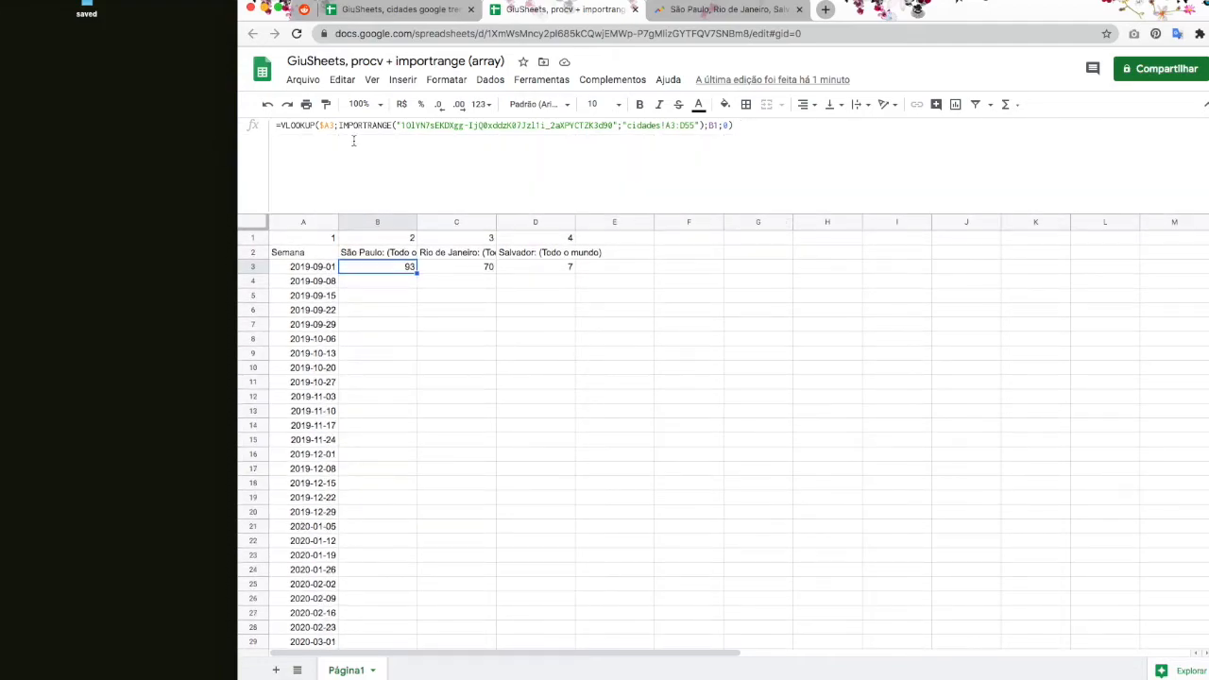
Step: Wrap B3's lookup in arrayformula( with key range $A3:A55, filling São Paulo's weekly values
click(281, 127)
text(arrayformula()
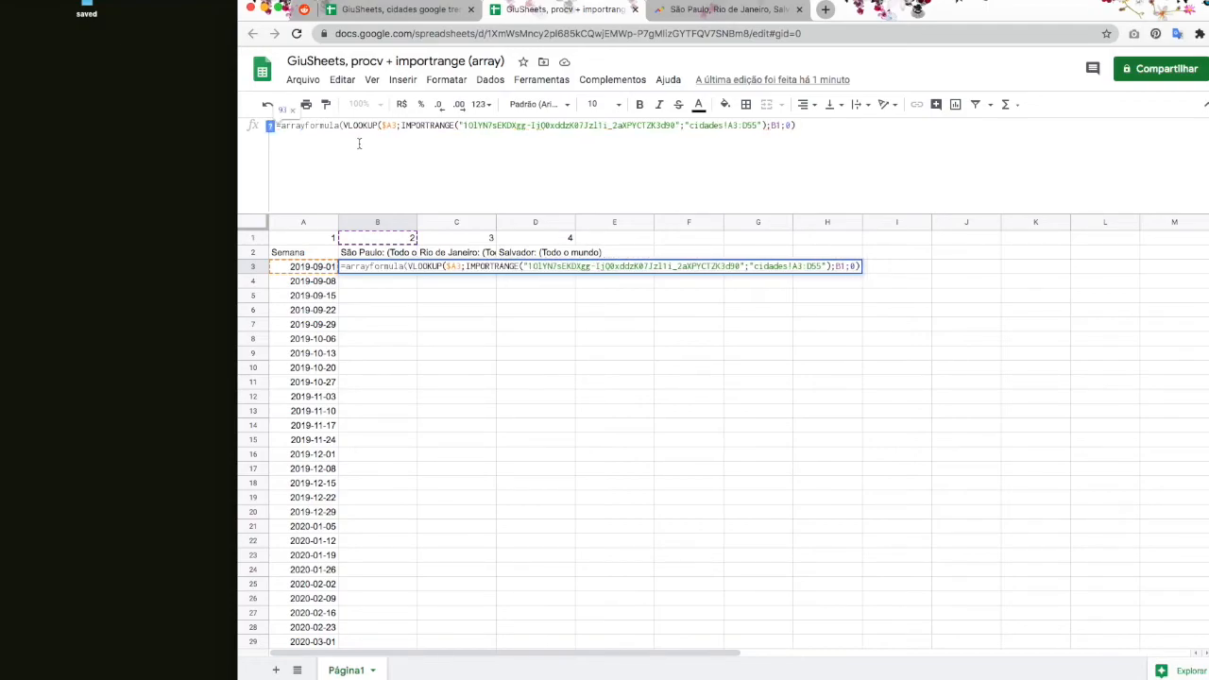
drag(382, 125, 398, 124)
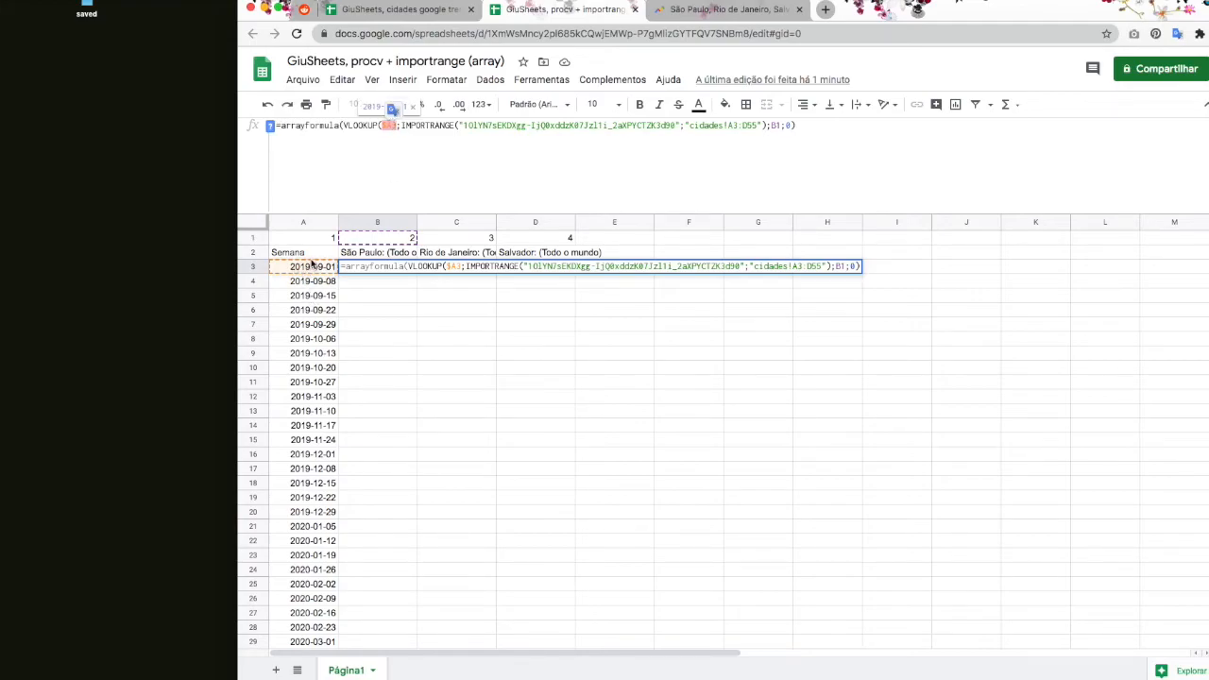
click(398, 125)
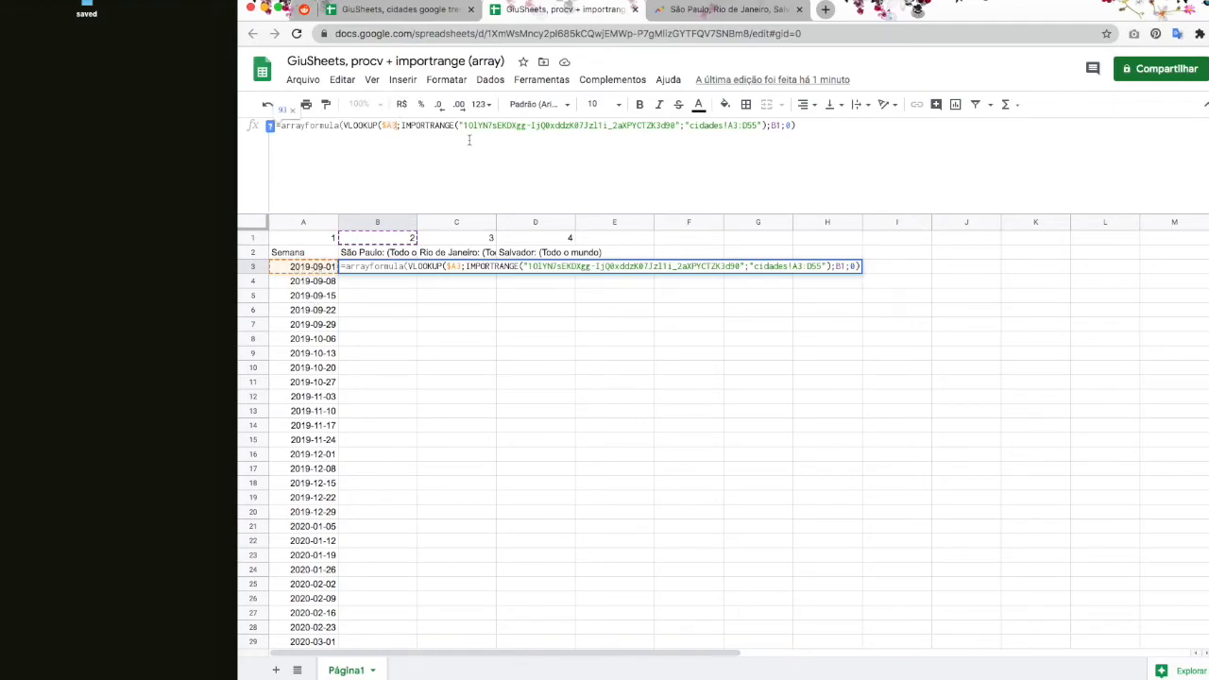
text(:A55)
scroll(424, 482, down, 5)
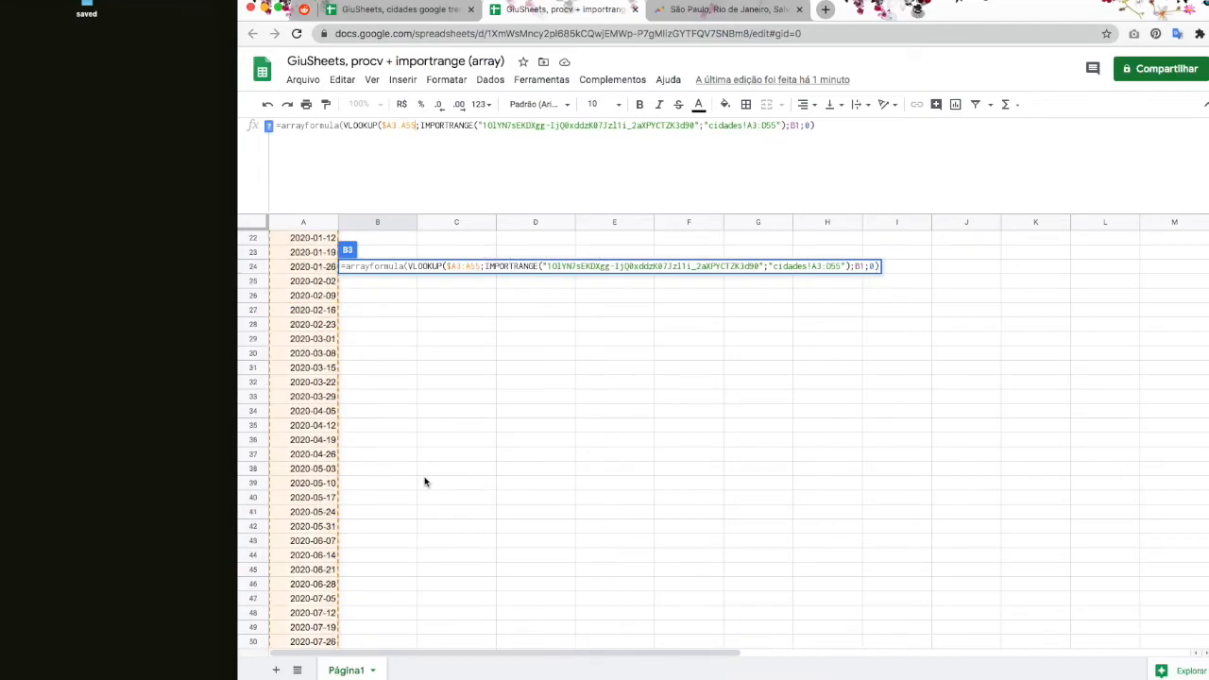
scroll(406, 477, down, 3)
scroll(439, 456, up, 10)
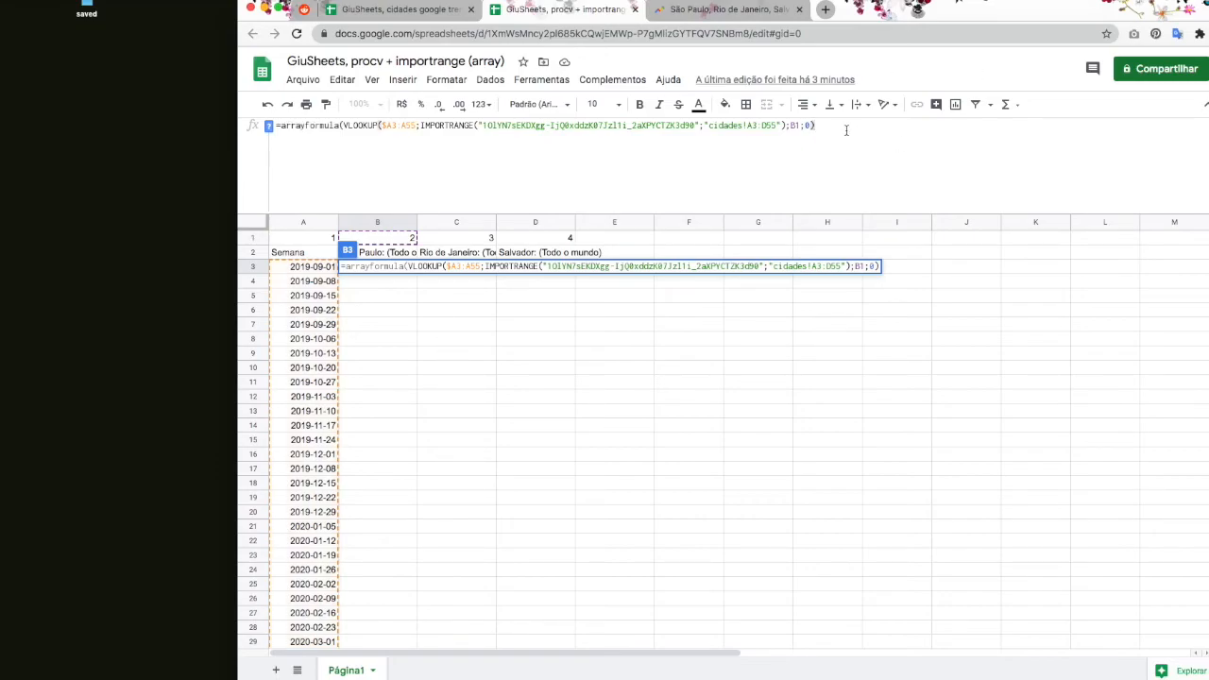
text())
key(Return)
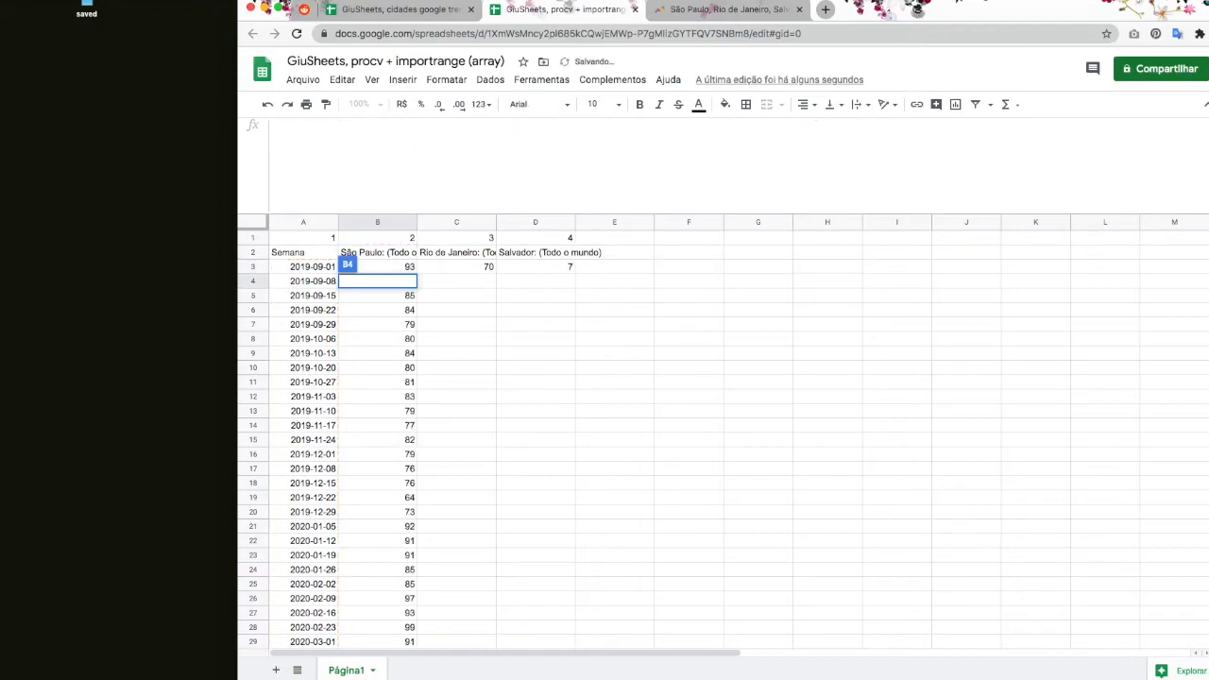
click(587, 310)
scroll(361, 397, down, 1)
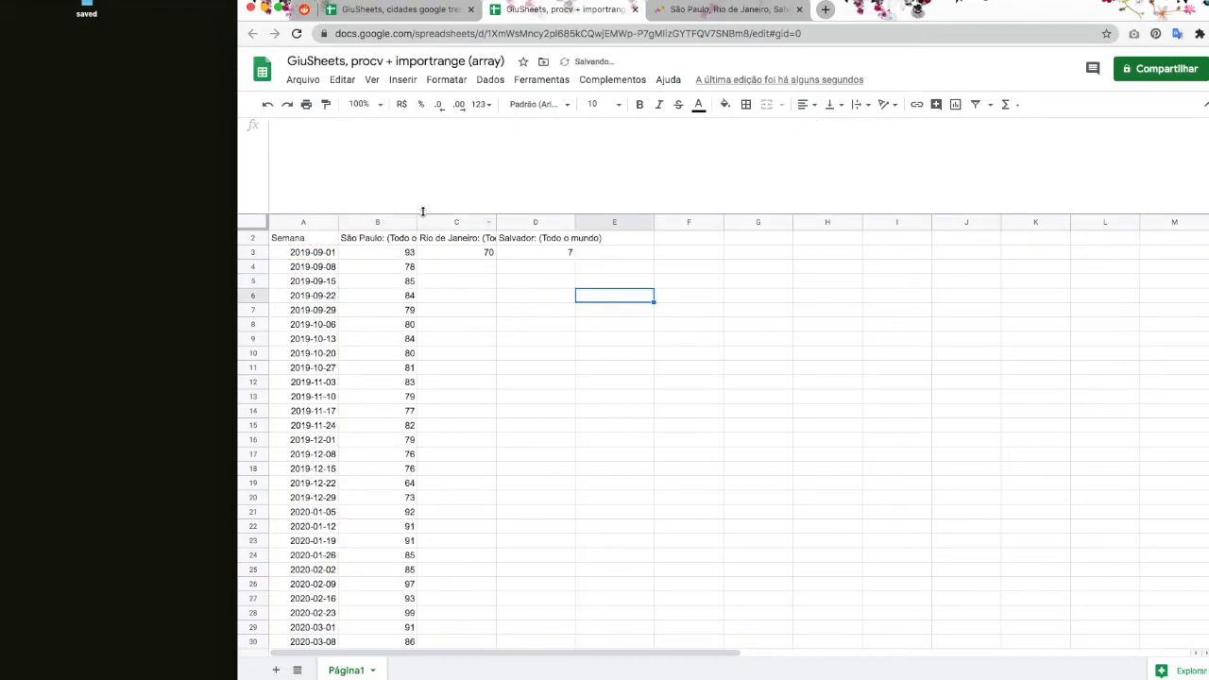
Step: Collapse the formula bar, inspect B55's #N/A beside blank A55, then return to B3
drag(422, 213, 422, 132)
drag(389, 179, 378, 576)
click(405, 404)
click(331, 386)
click(383, 390)
click(319, 394)
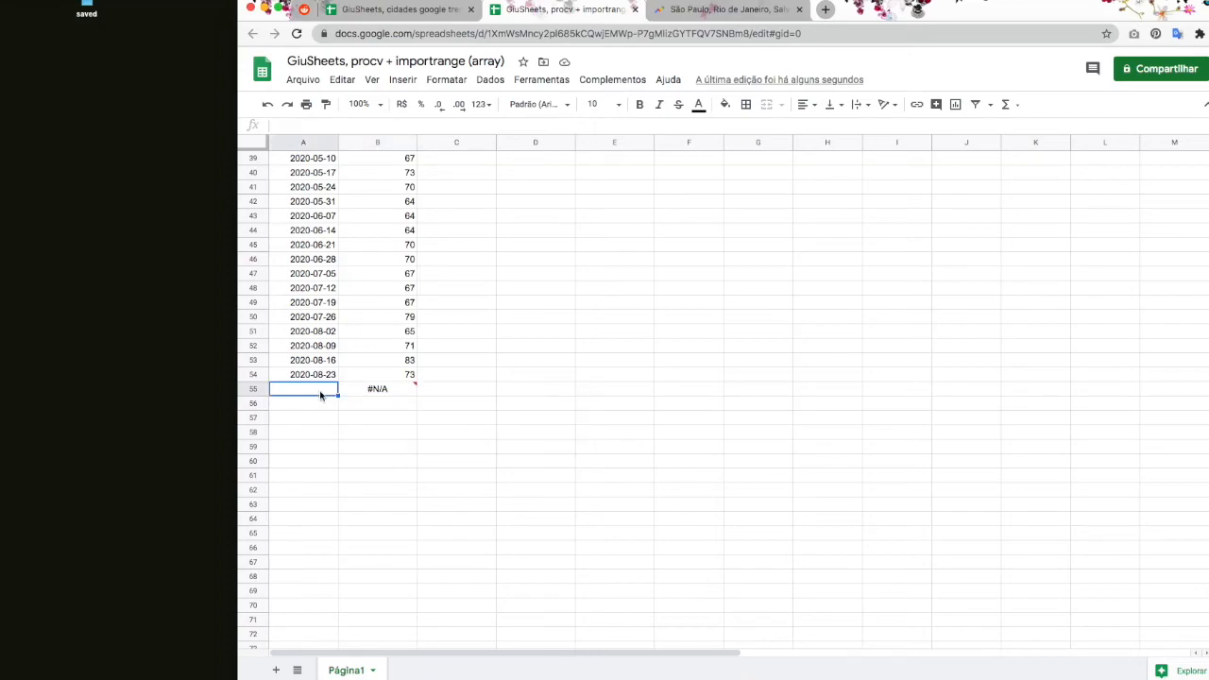
click(405, 392)
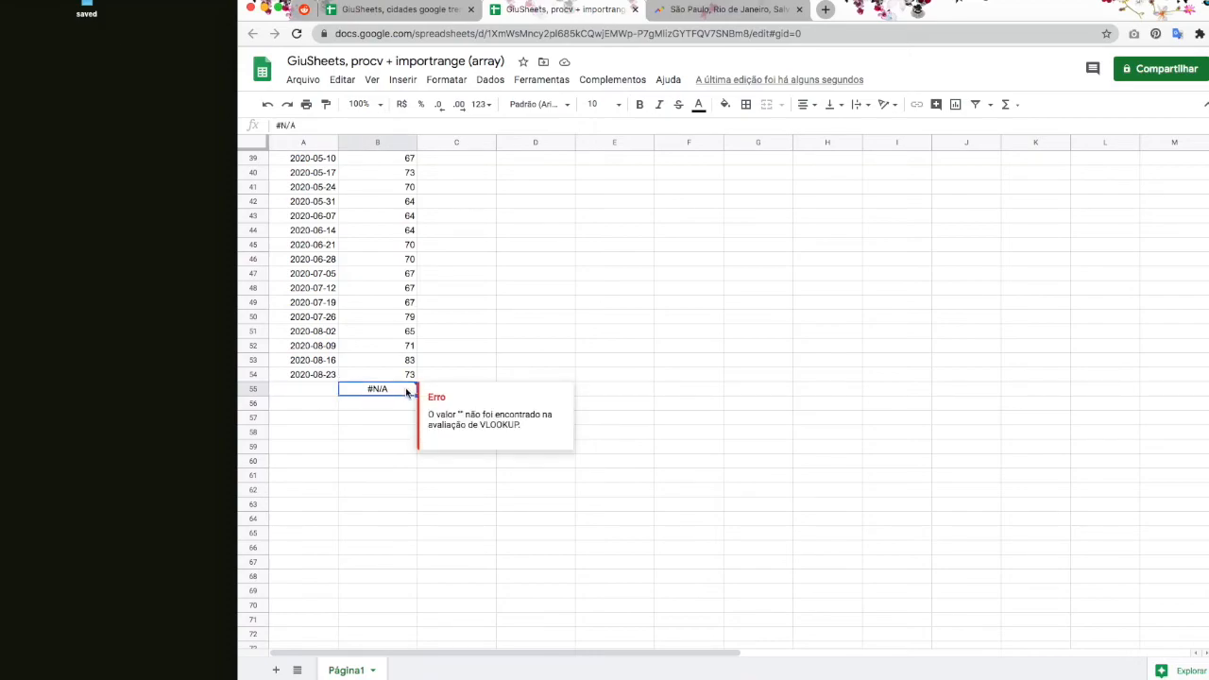
drag(461, 414, 536, 429)
click(358, 424)
key(ctrl+Home)
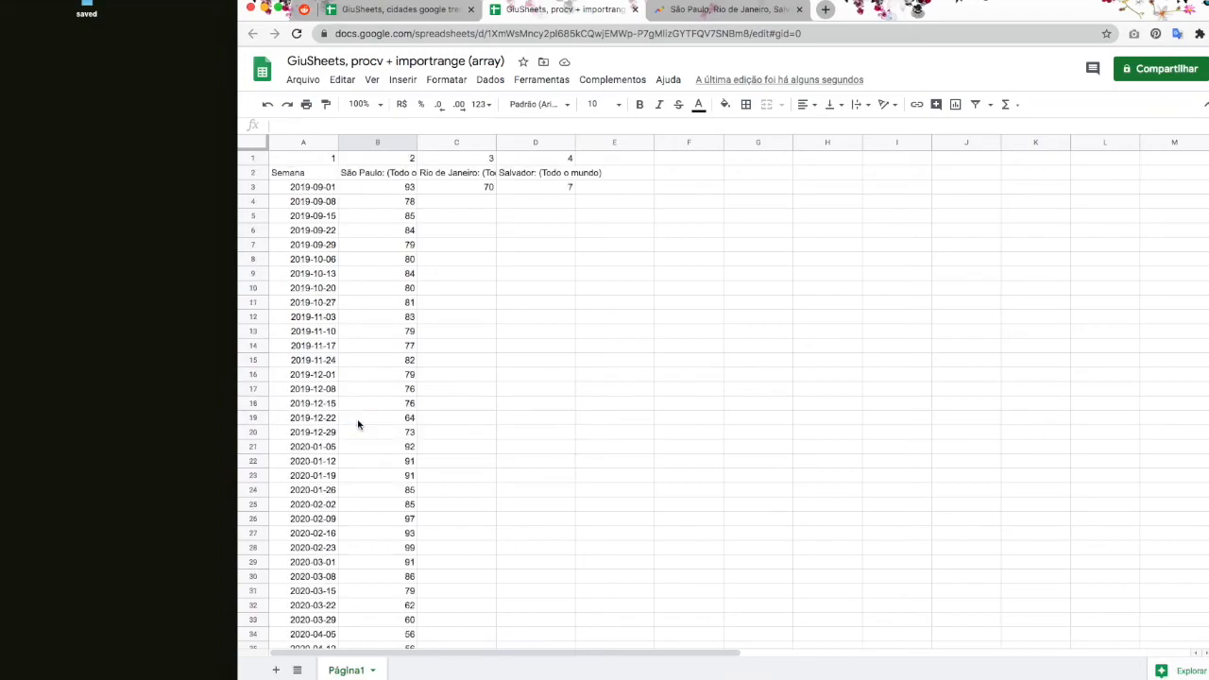
click(405, 189)
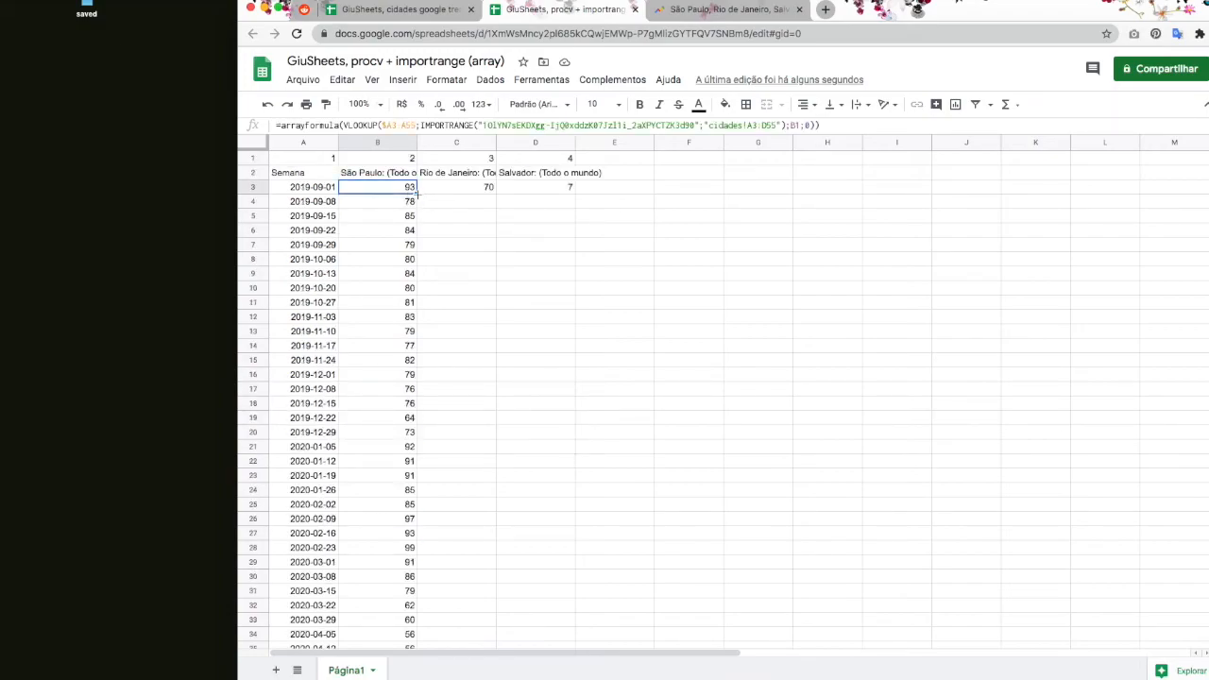
Step: Copy B3's formula across to C3 and D3 and inspect the resulting #REF! error
drag(416, 193, 541, 195)
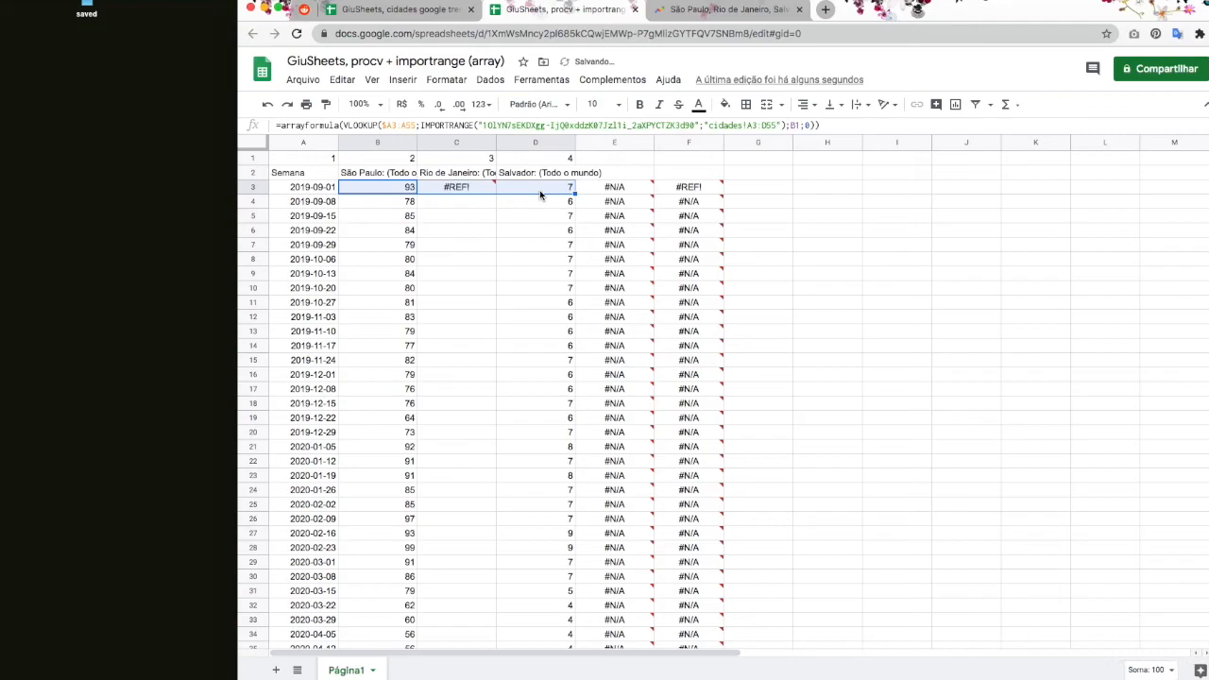
click(448, 190)
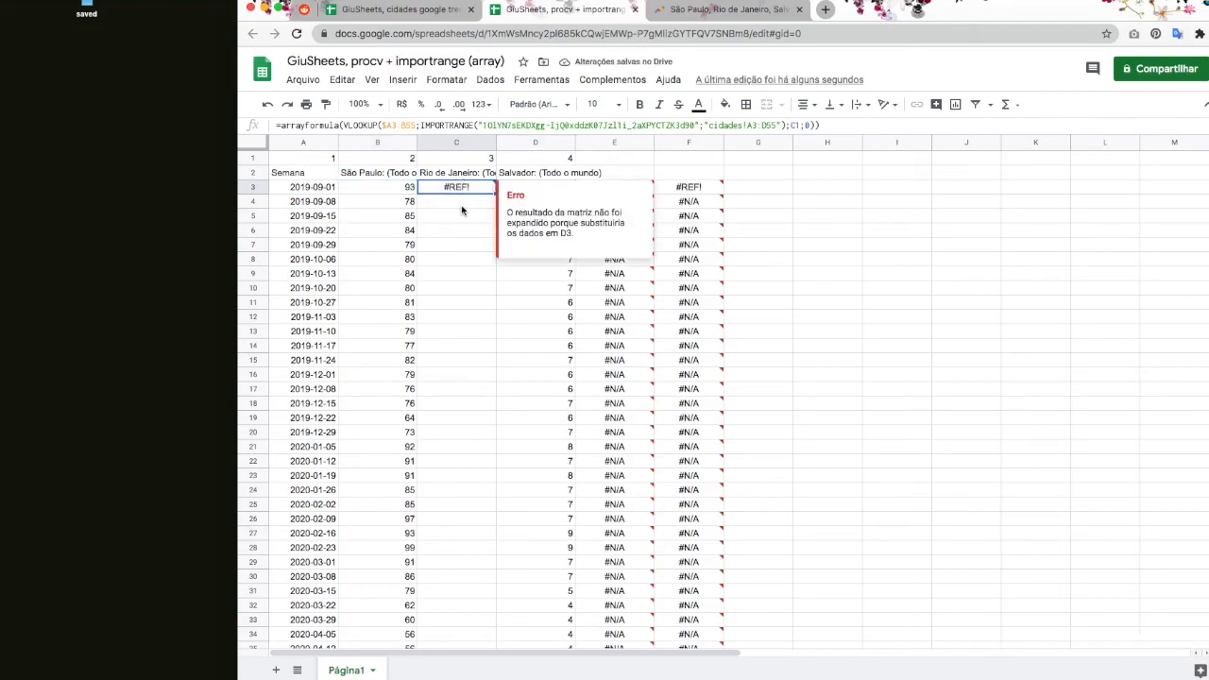
click(408, 189)
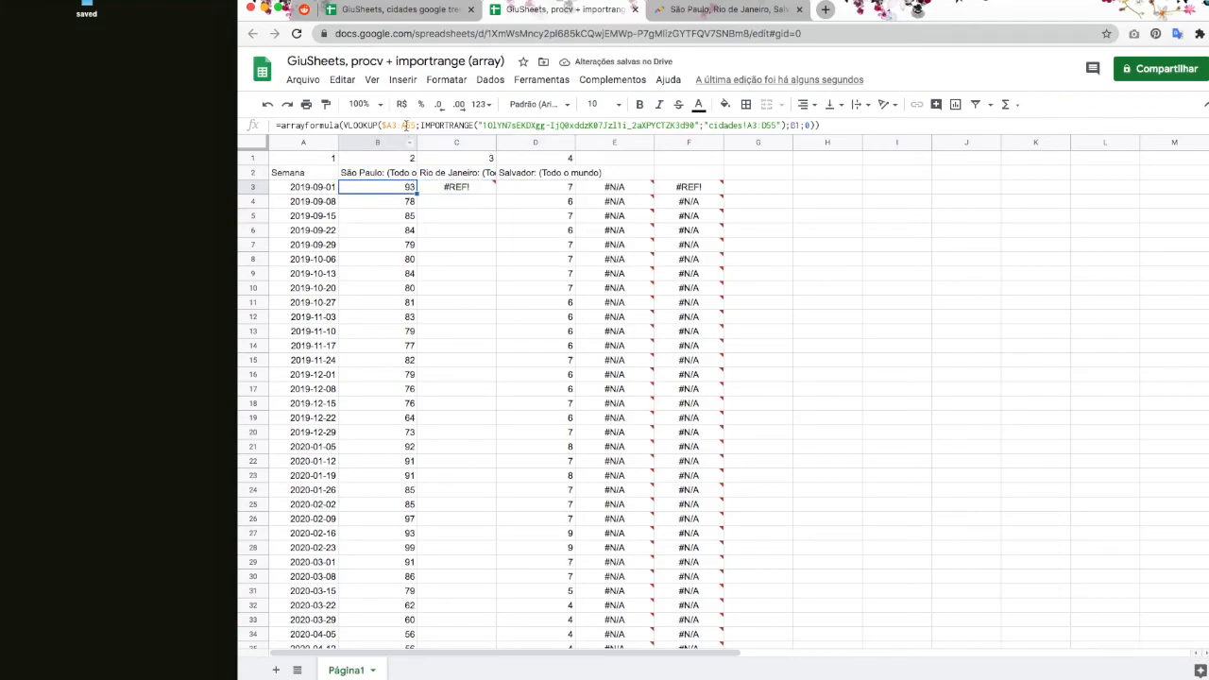
double_click(408, 189)
key(Escape)
click(466, 190)
Step: Clear the broken copies in C3:F3, then return to B3's formula for editing
drag(466, 193, 689, 188)
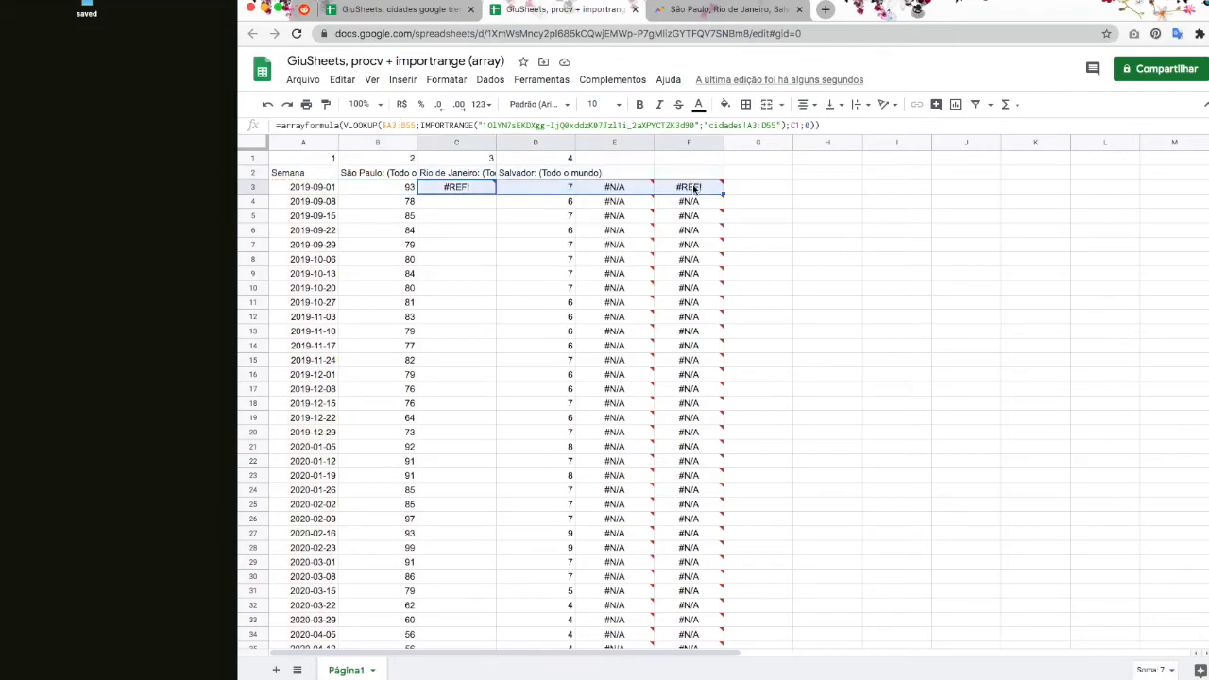
key(Delete)
click(412, 190)
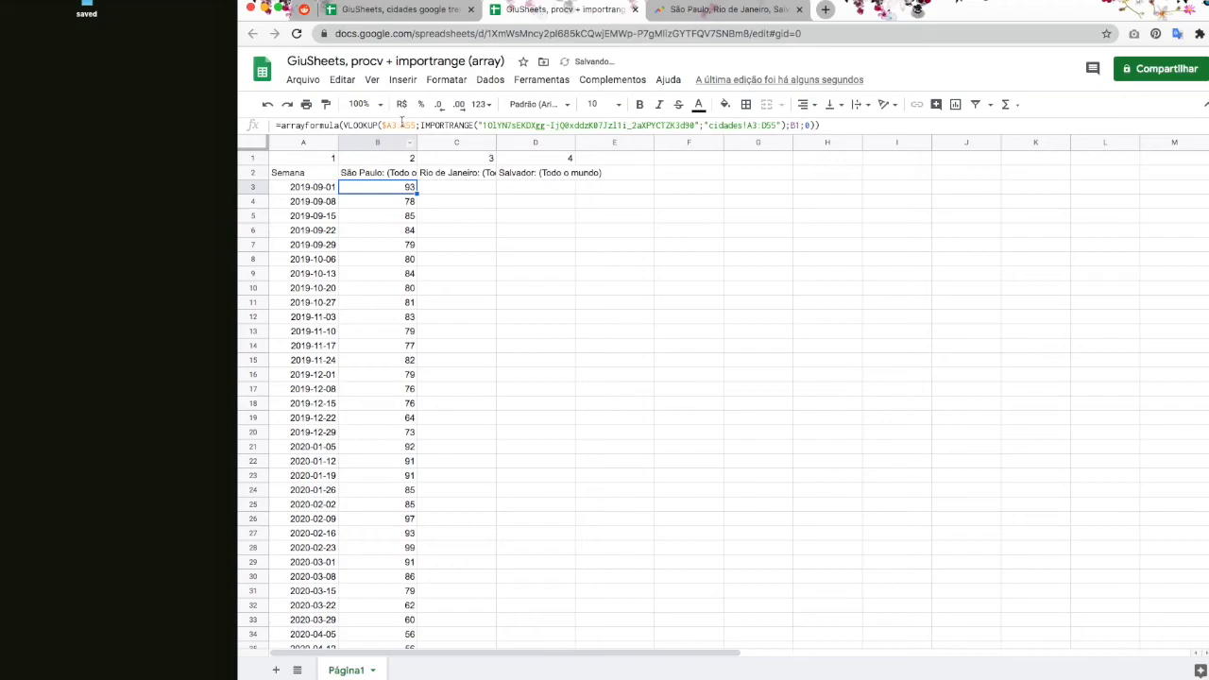
click(442, 125)
Step: Anchor the lookup range in B3's formula as $A3:$A55
click(398, 126)
text($)
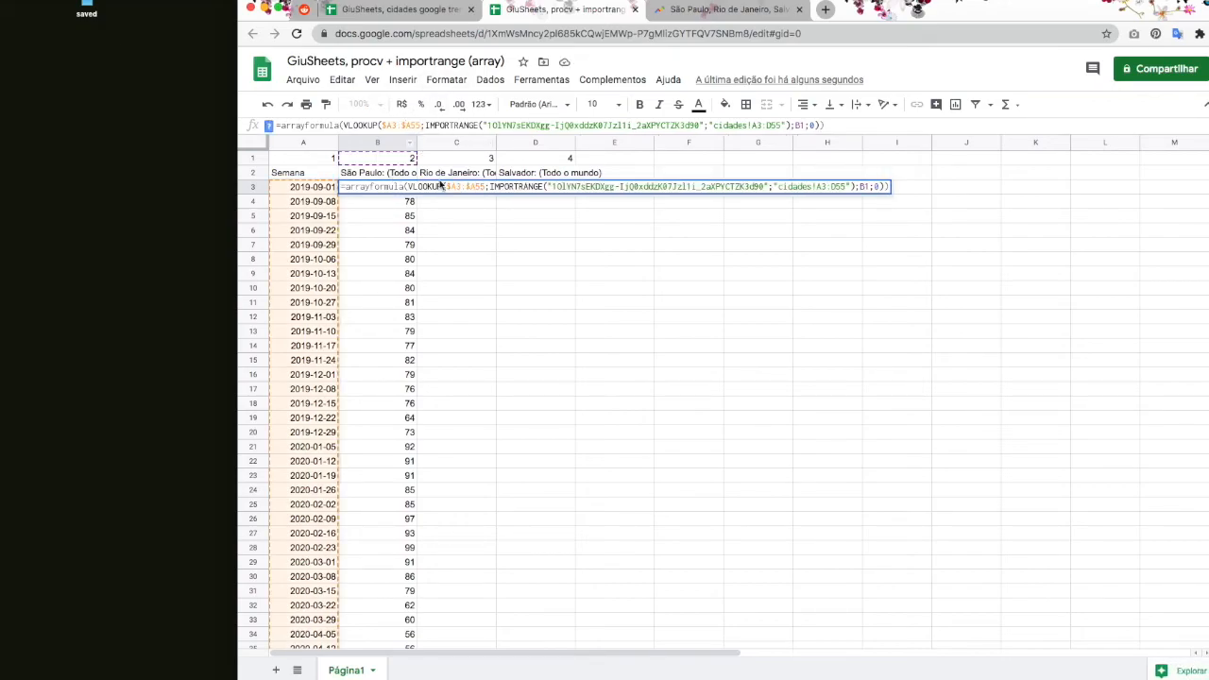
key(Return)
Step: Copy B3's formula to C3 and D3 so Rio and Salvador fill with weekly values, starting 70 and 7
click(394, 195)
drag(416, 193, 553, 194)
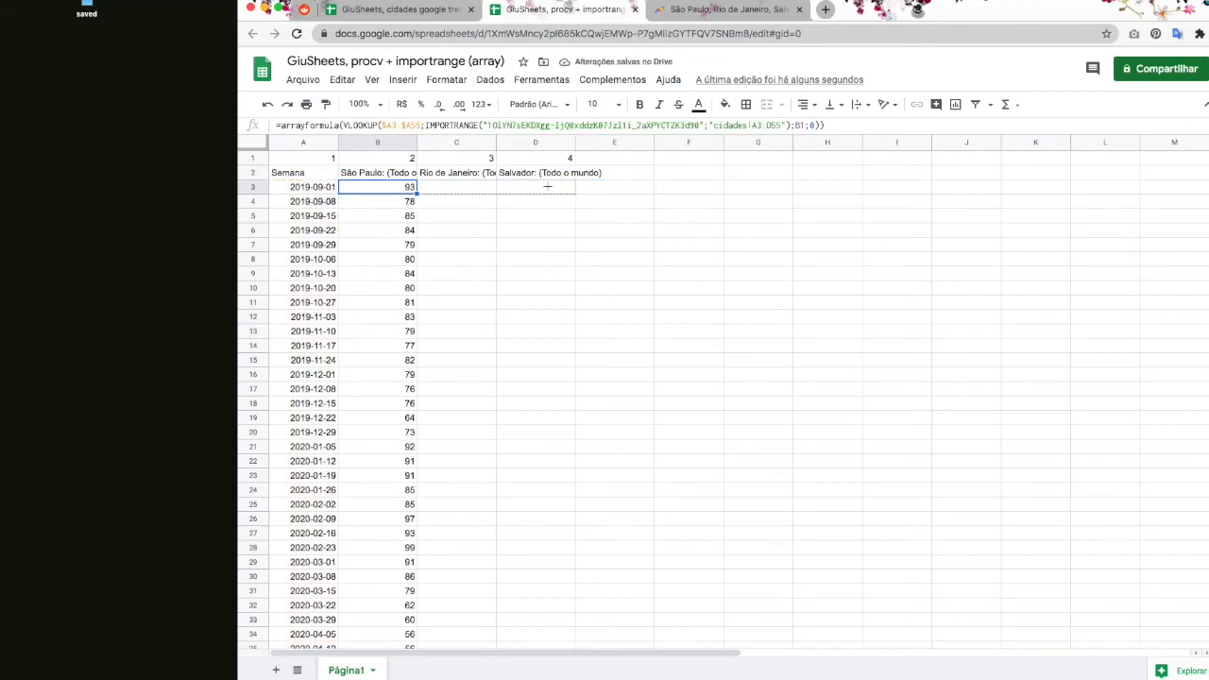
click(467, 259)
scroll(674, 275, down, 5)
scroll(675, 275, up, 5)
Step: Make the formula bar taller to display B3's long formula
click(394, 187)
drag(407, 134, 408, 205)
click(344, 126)
Step: Break B3's formula so VLOOKUP, IMPORTRANGE, ;B1;0) and the closing parenthesis sit on separate lines
key(ctrl+Return)
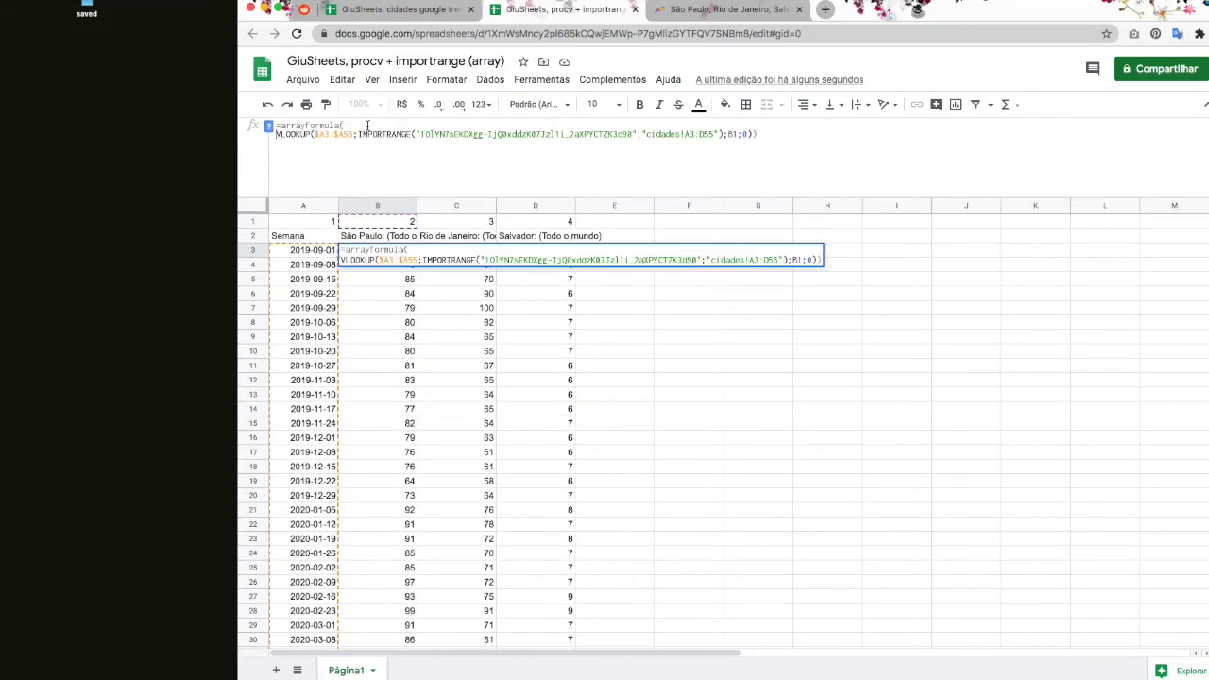
key(Escape)
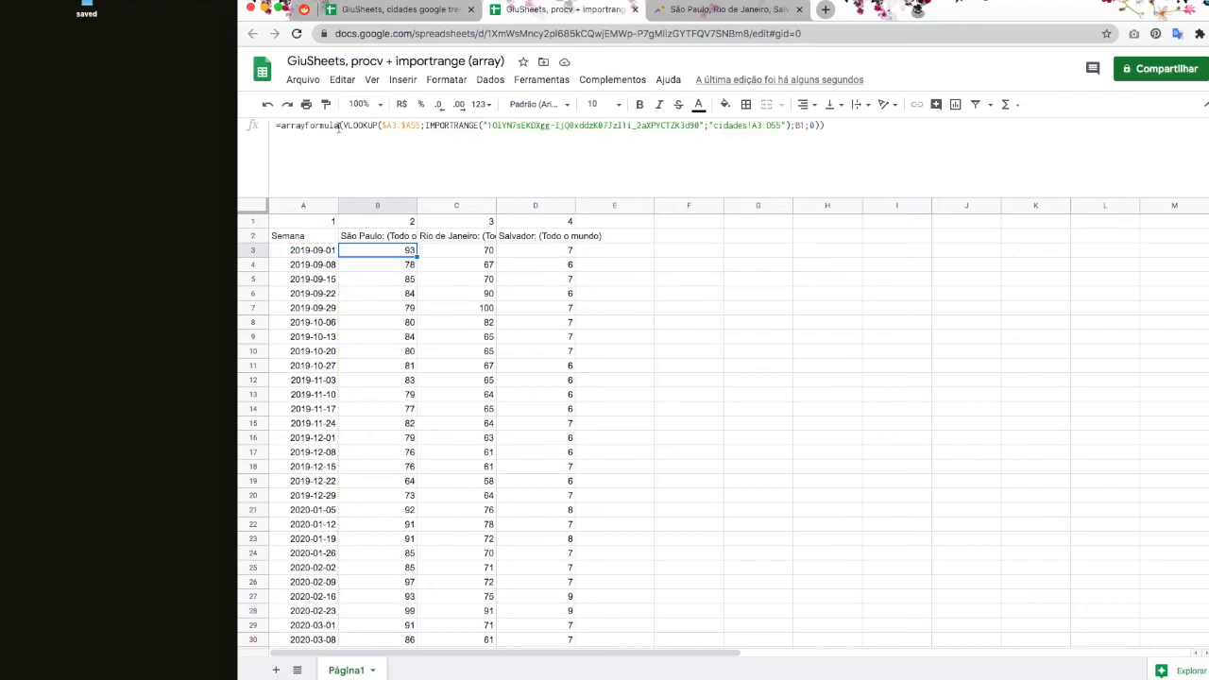
click(343, 125)
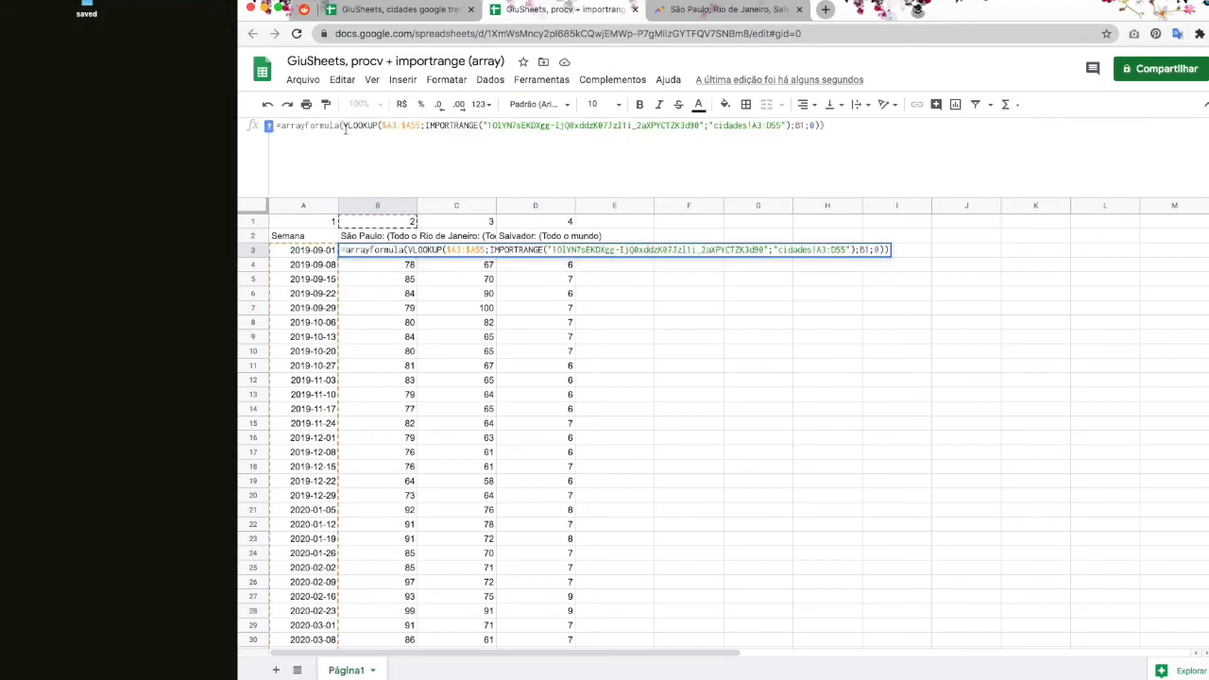
key(ctrl+Return)
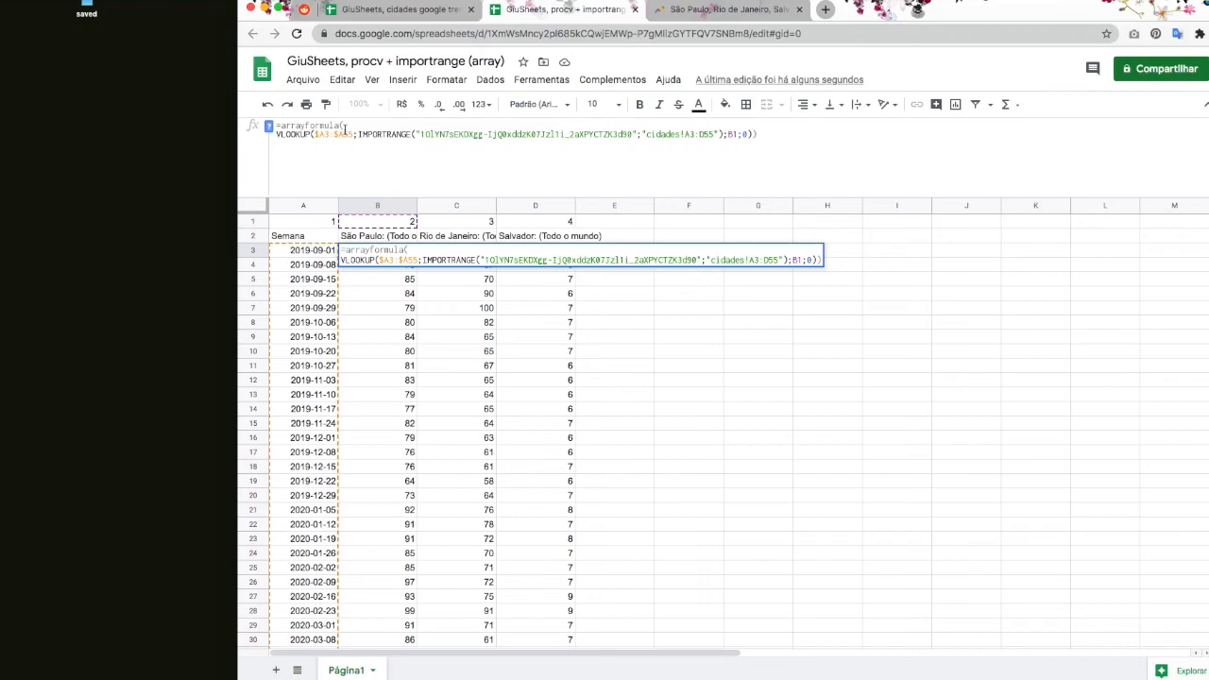
click(355, 135)
key(ctrl+Return)
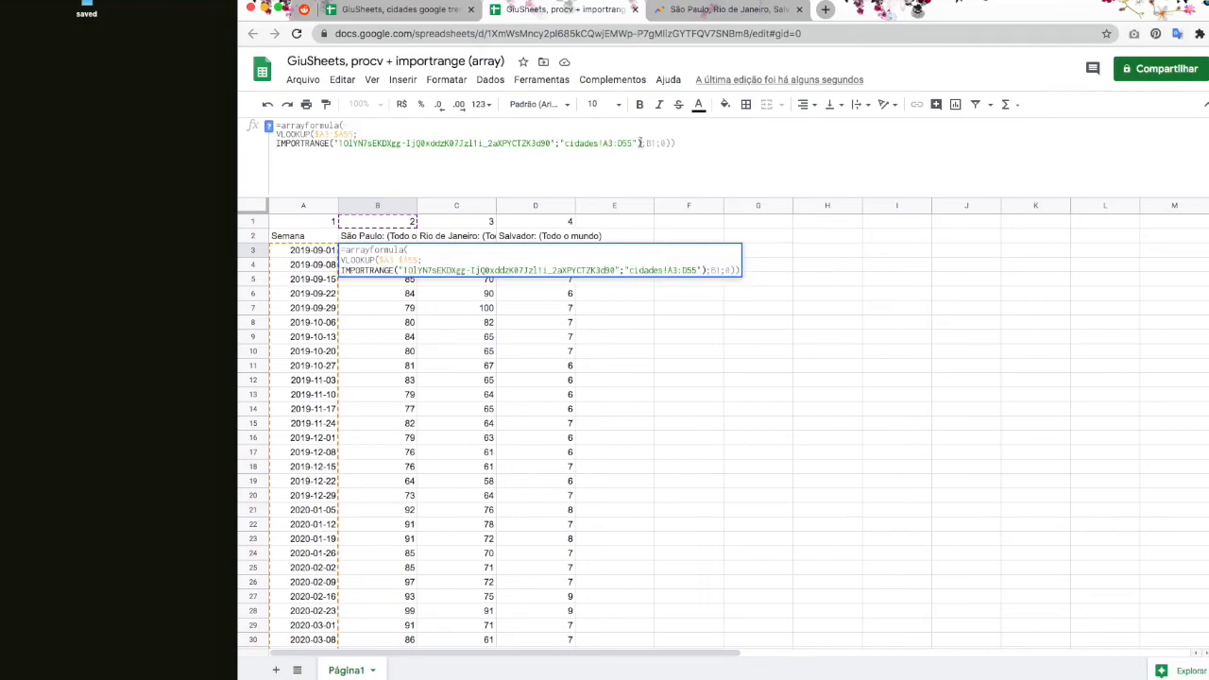
key(ctrl+Return)
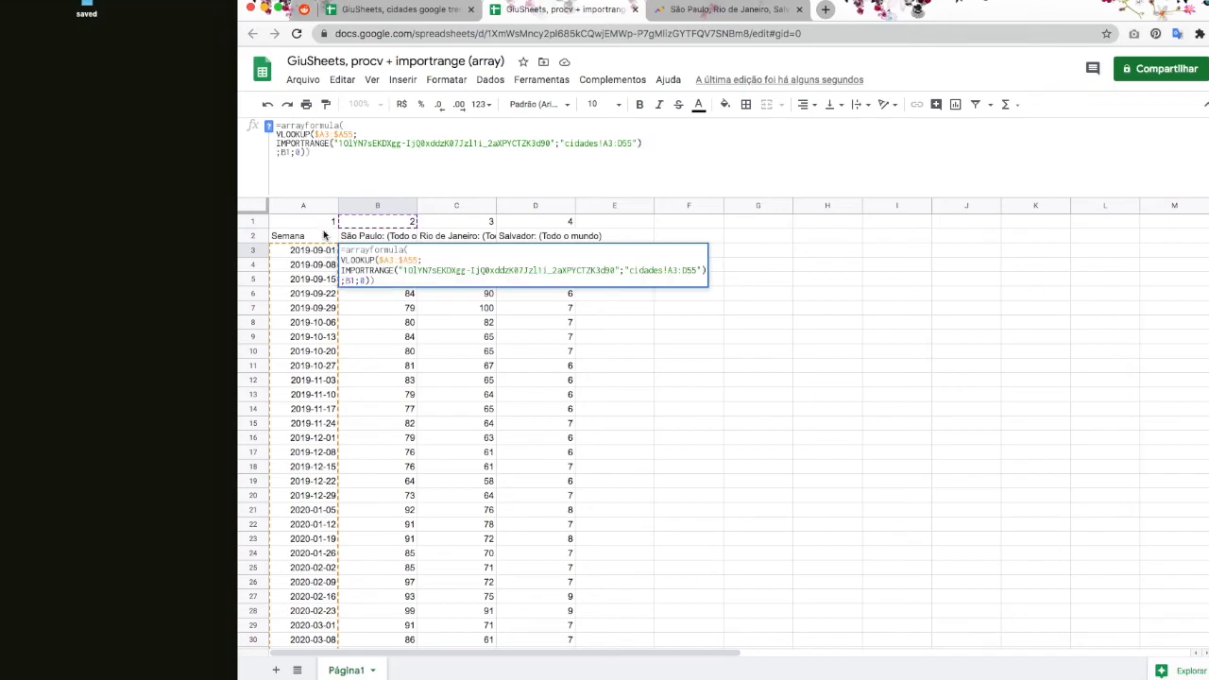
key(ctrl+Return)
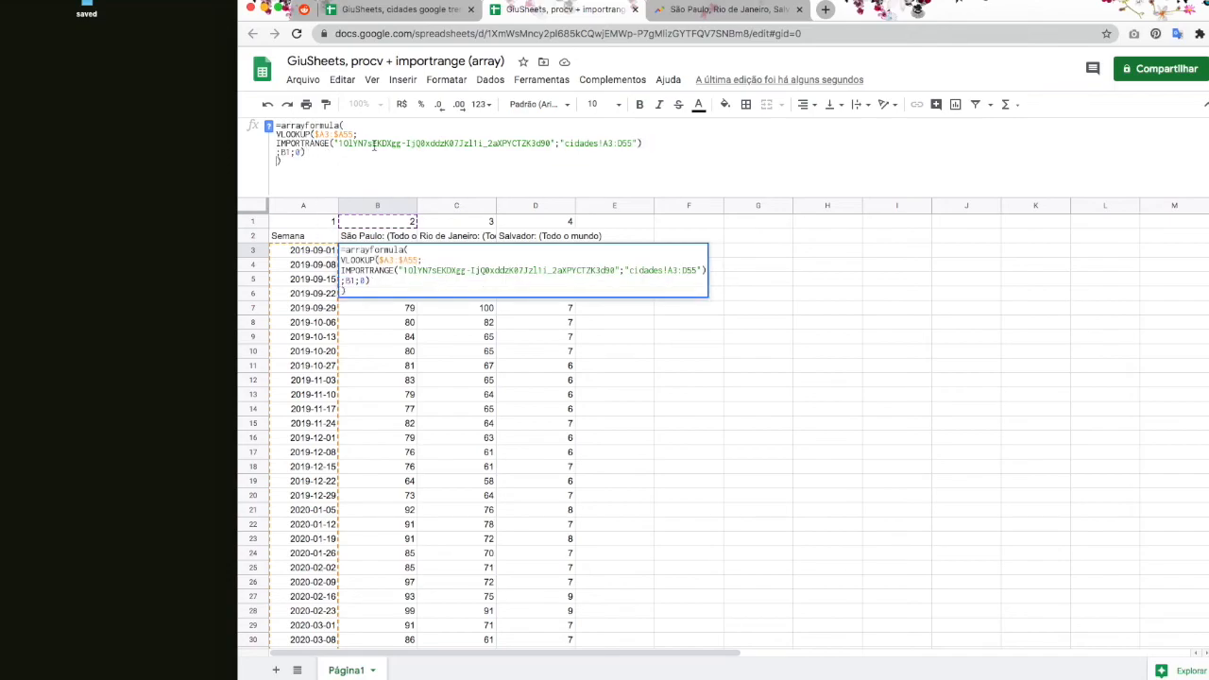
Step: Add blank lines after arrayformula(, the VLOOKUP line and the IMPORTRANGE line, then commit the formula
key(ctrl+Return)
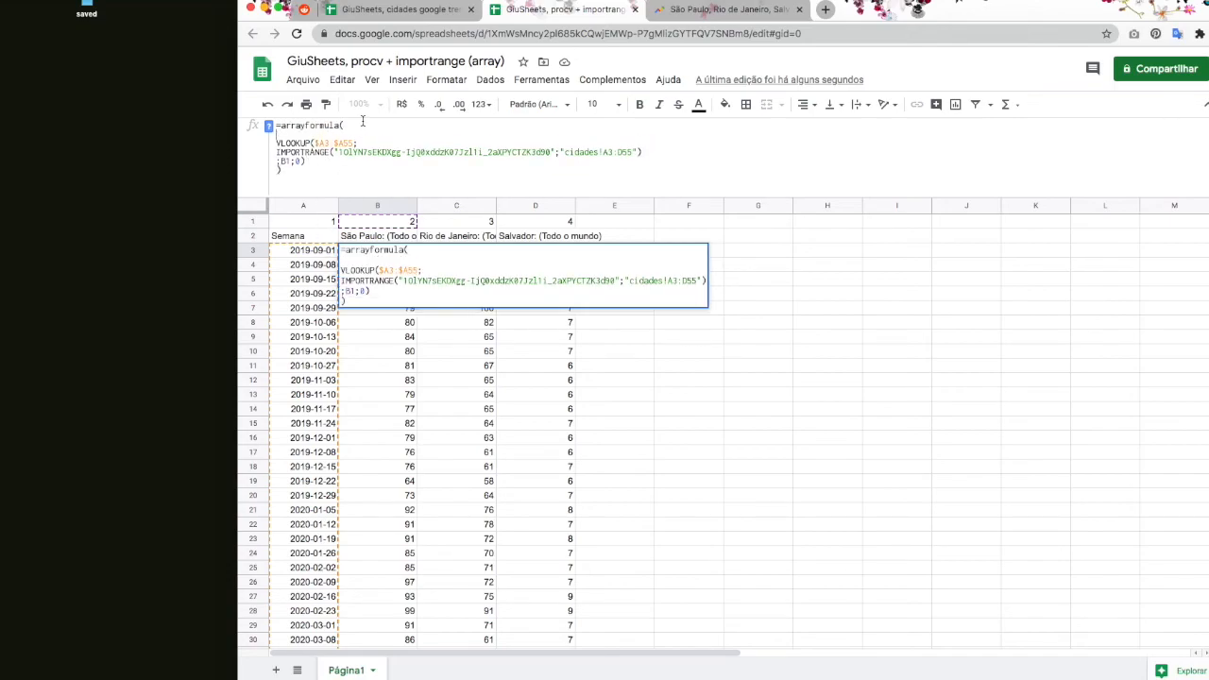
click(373, 143)
key(ctrl+Return)
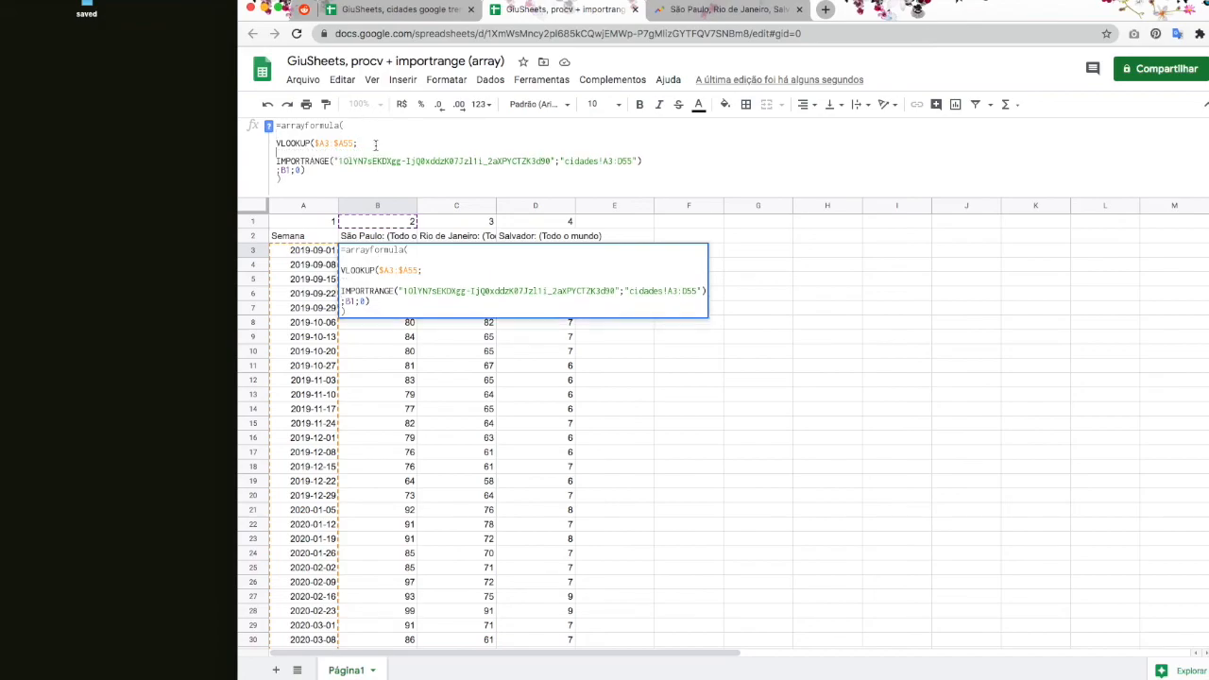
key(ctrl+Return)
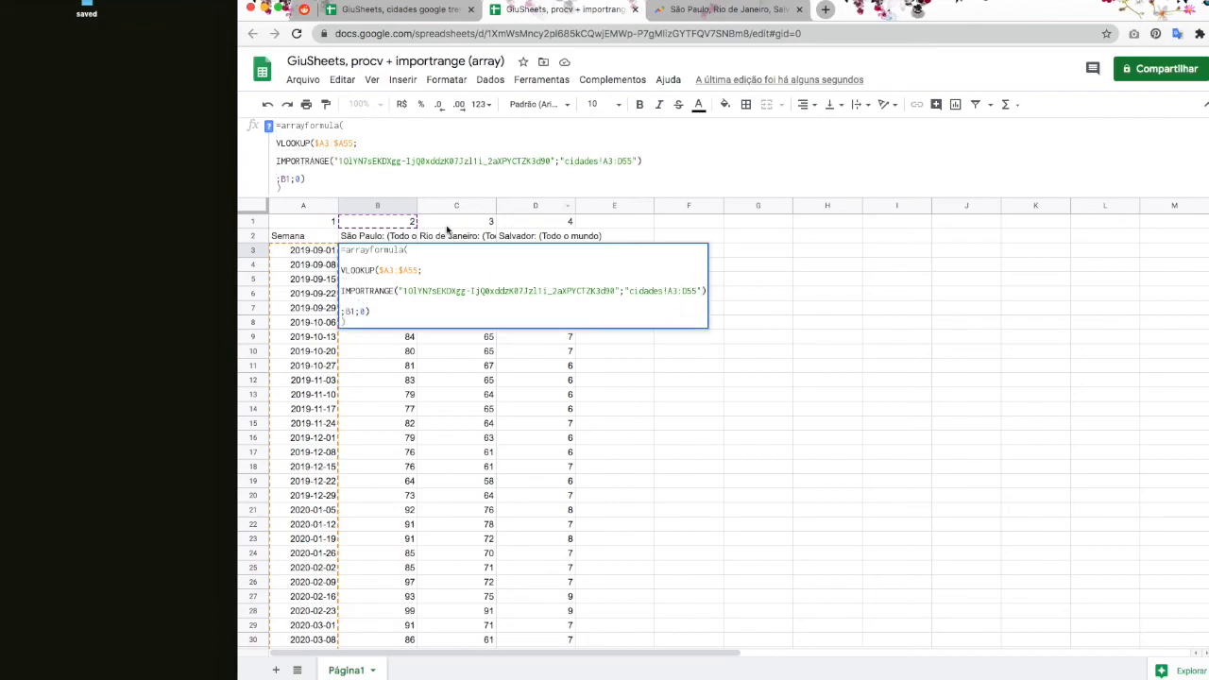
click(312, 178)
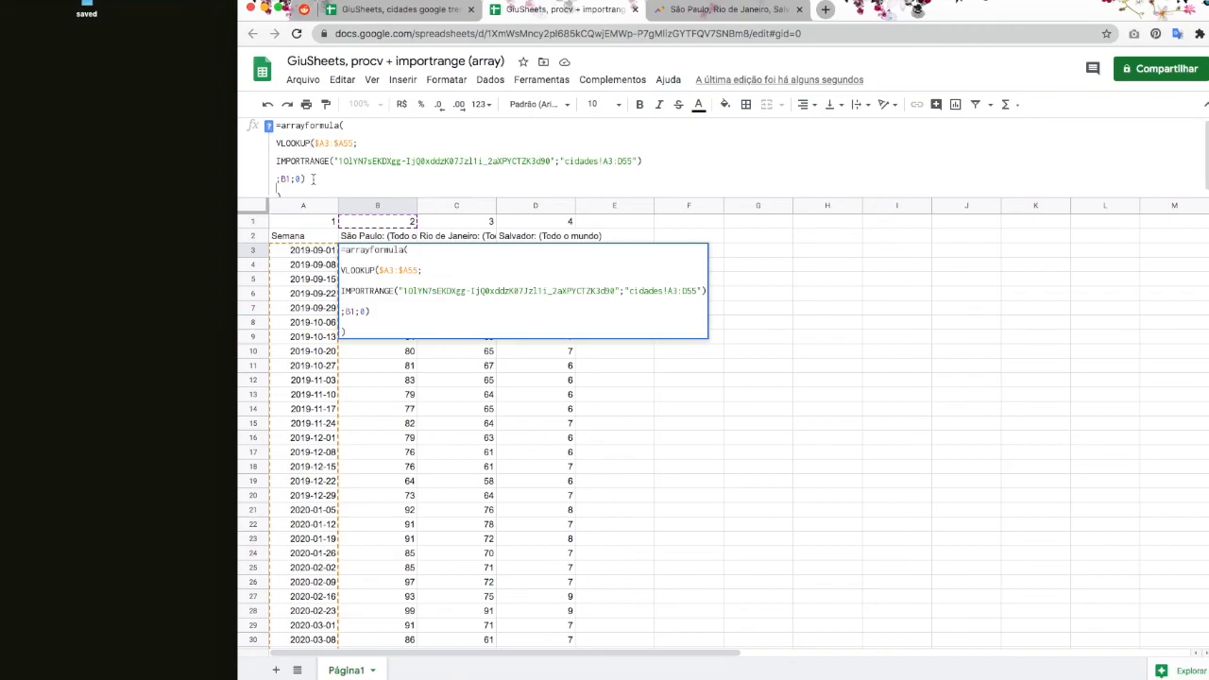
key(Return)
Step: Enlarge B3's formula area to show the closing parenthesis line
click(346, 242)
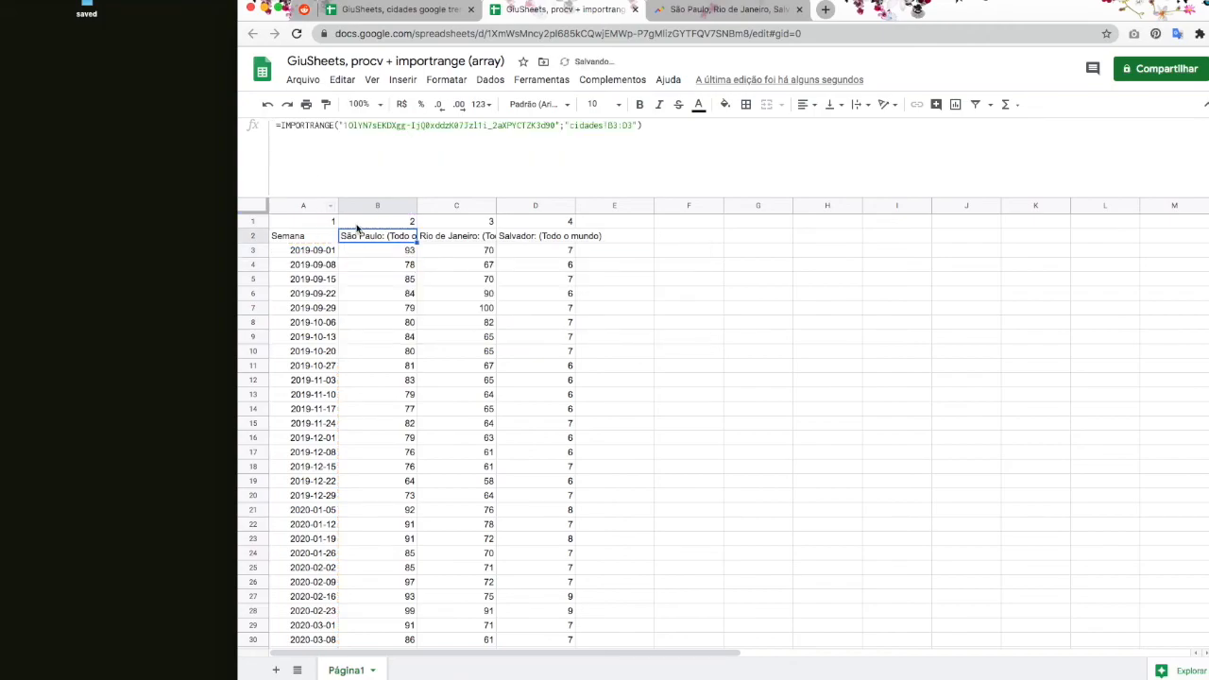
click(364, 254)
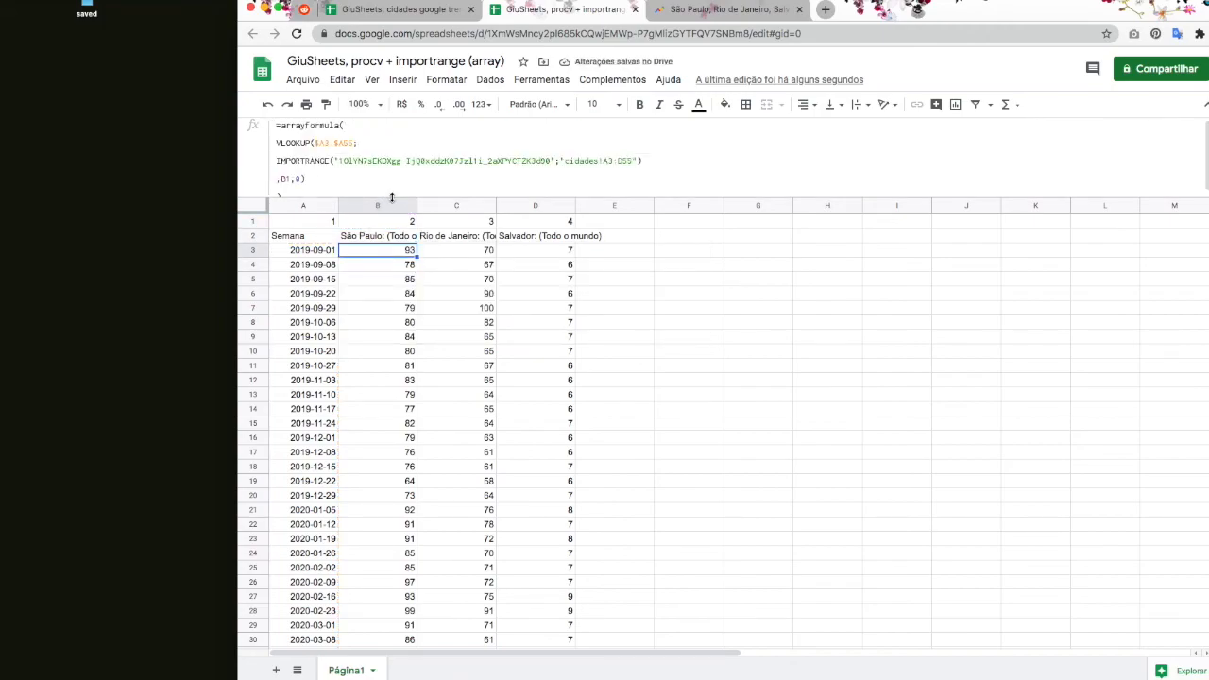
drag(391, 197, 396, 227)
Step: Use Alt+Enter breaks to put VLOOKUP, IMPORTRANGE, ;B1;0) and the closing parenthesis on their own lines
key(alt+Return)
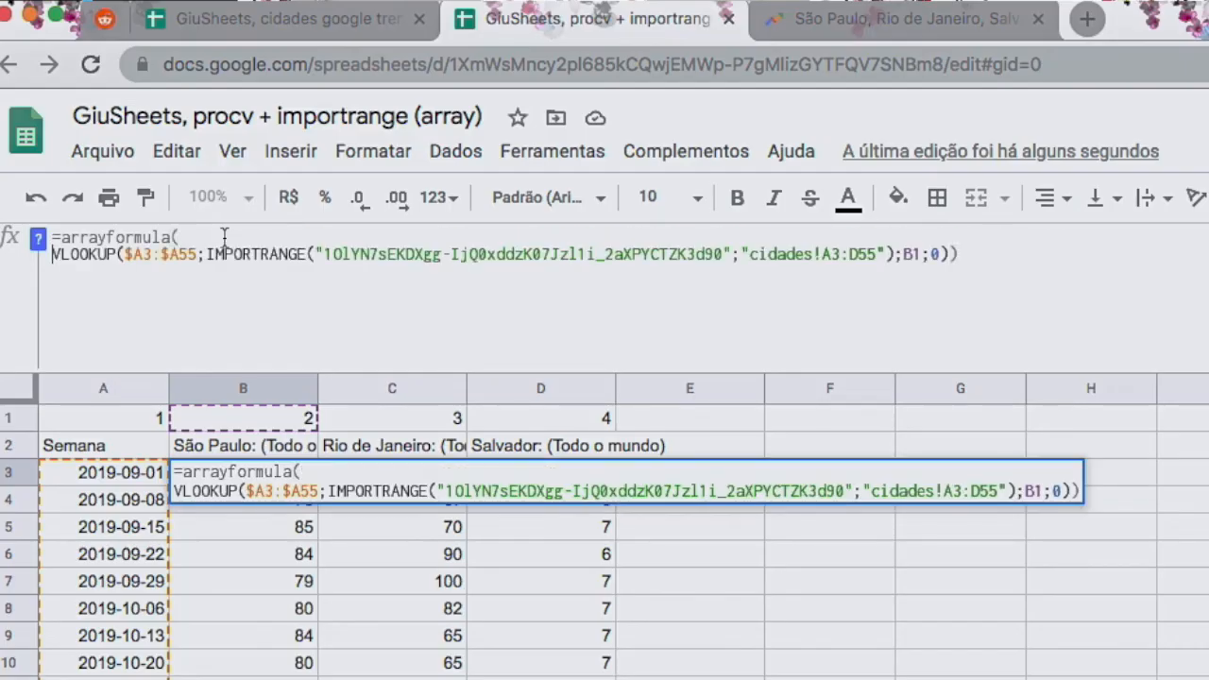
key(Escape)
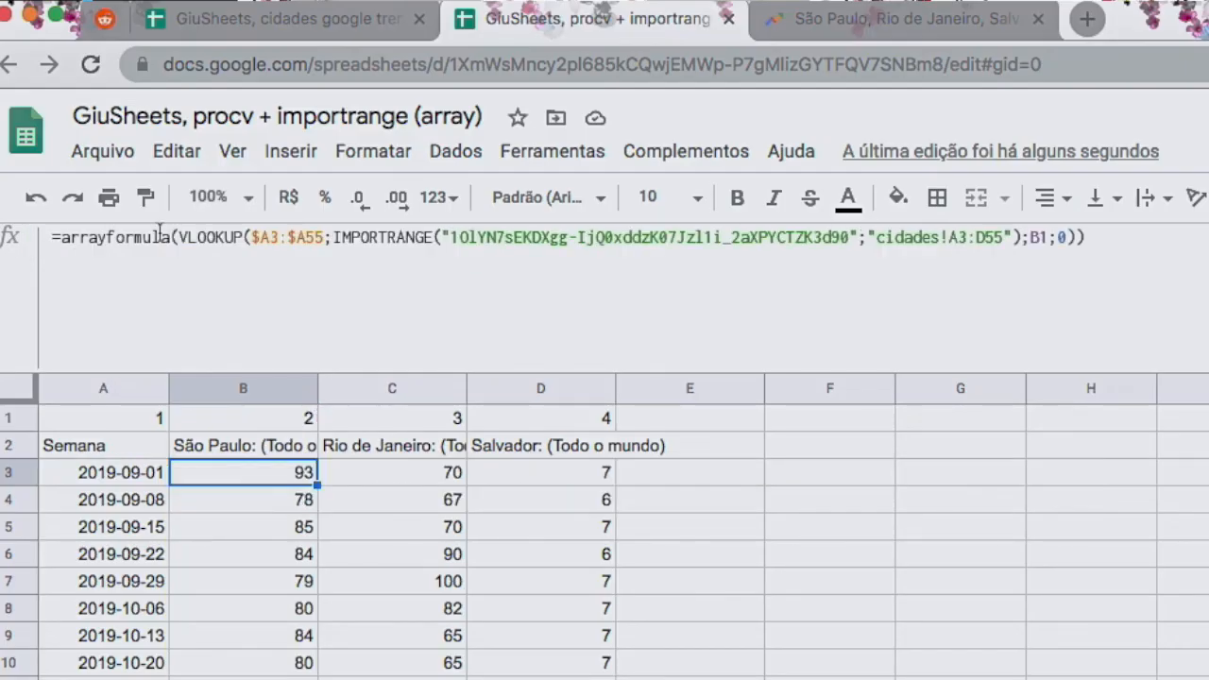
click(180, 243)
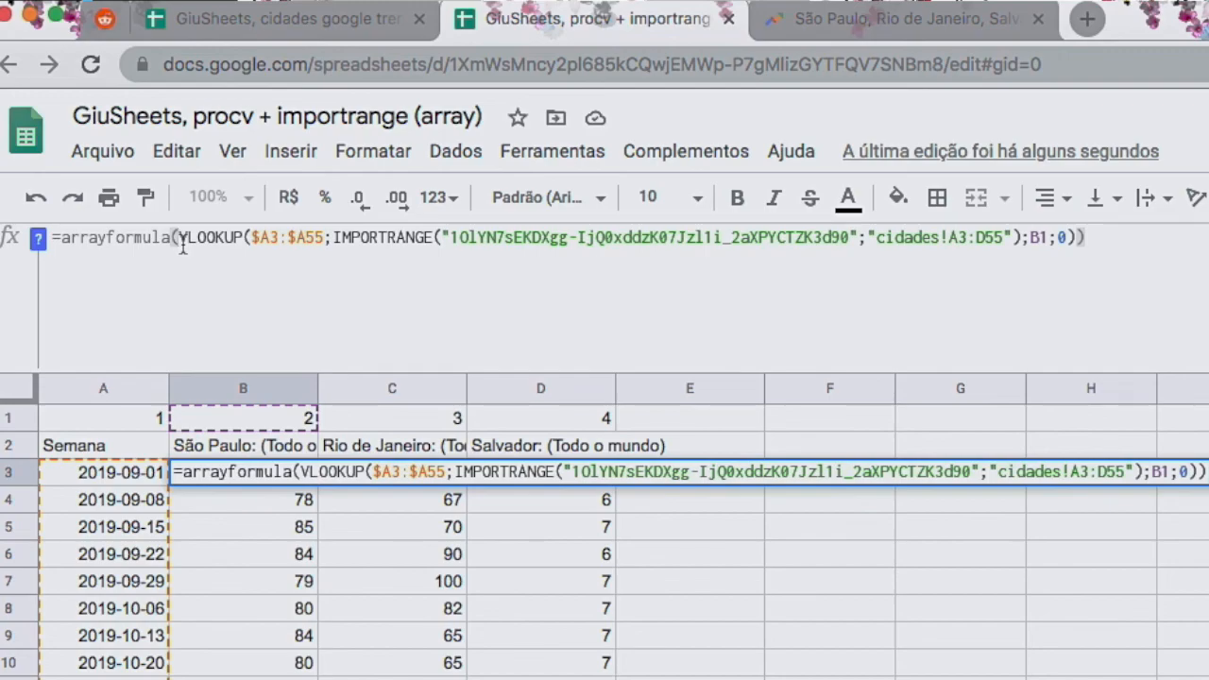
key(alt+Return)
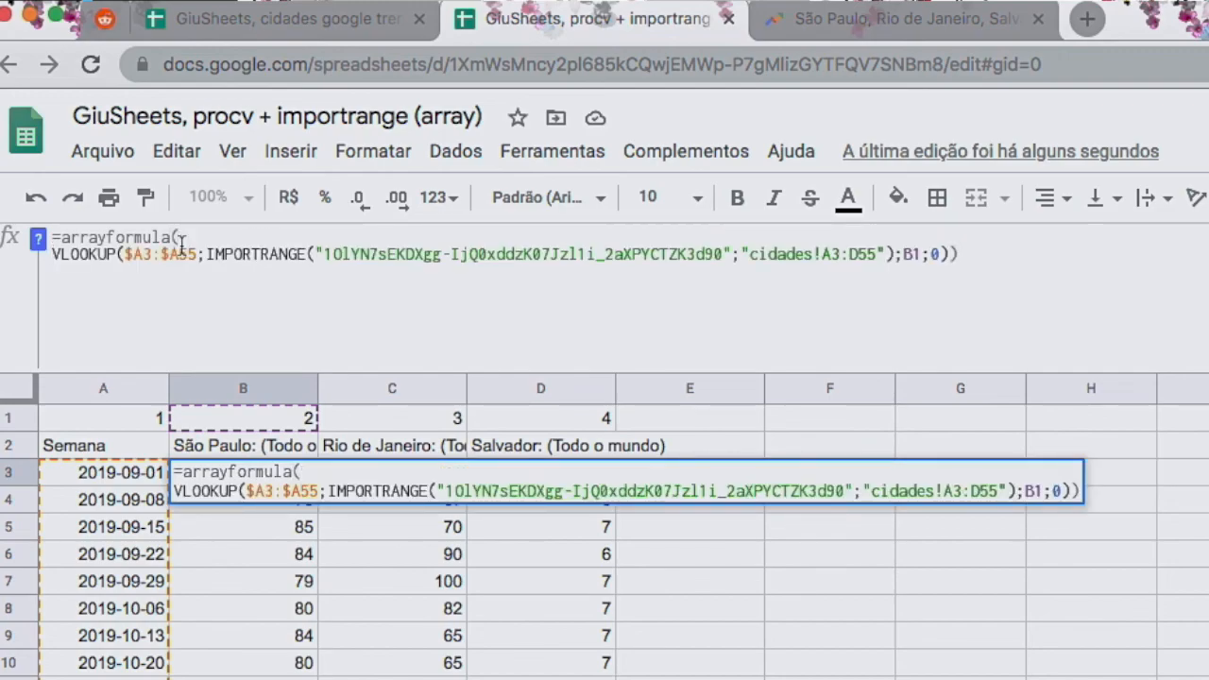
click(204, 255)
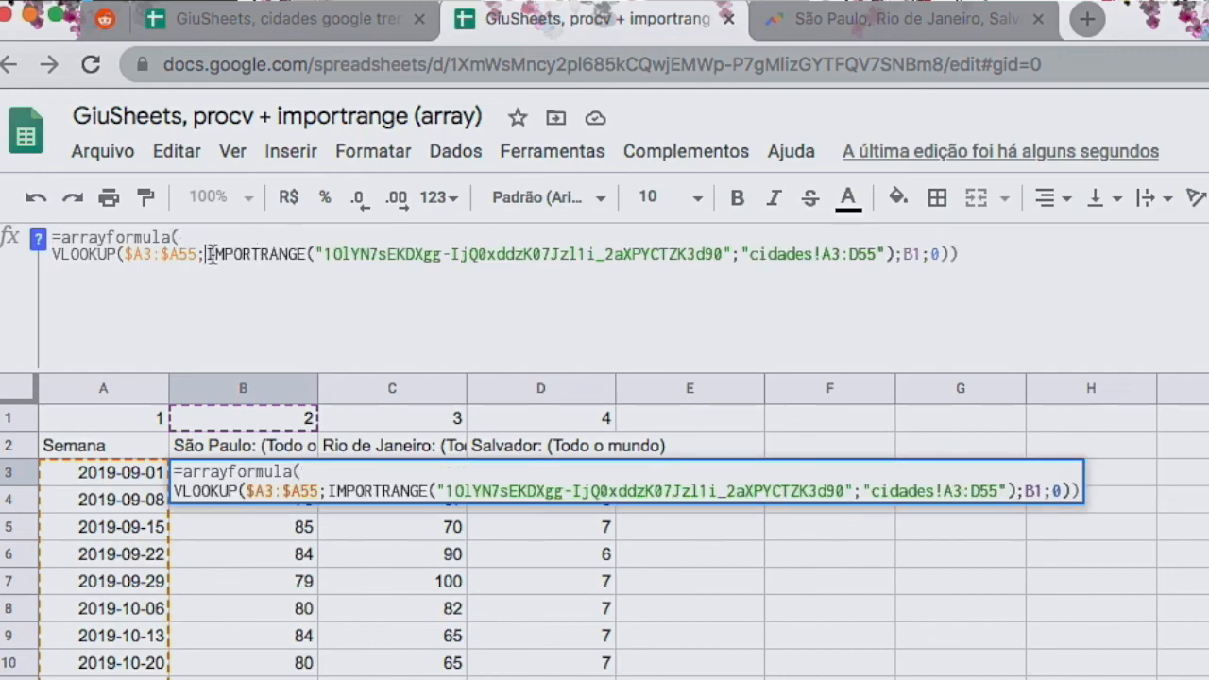
key(alt+Return)
click(738, 271)
key(alt+Return)
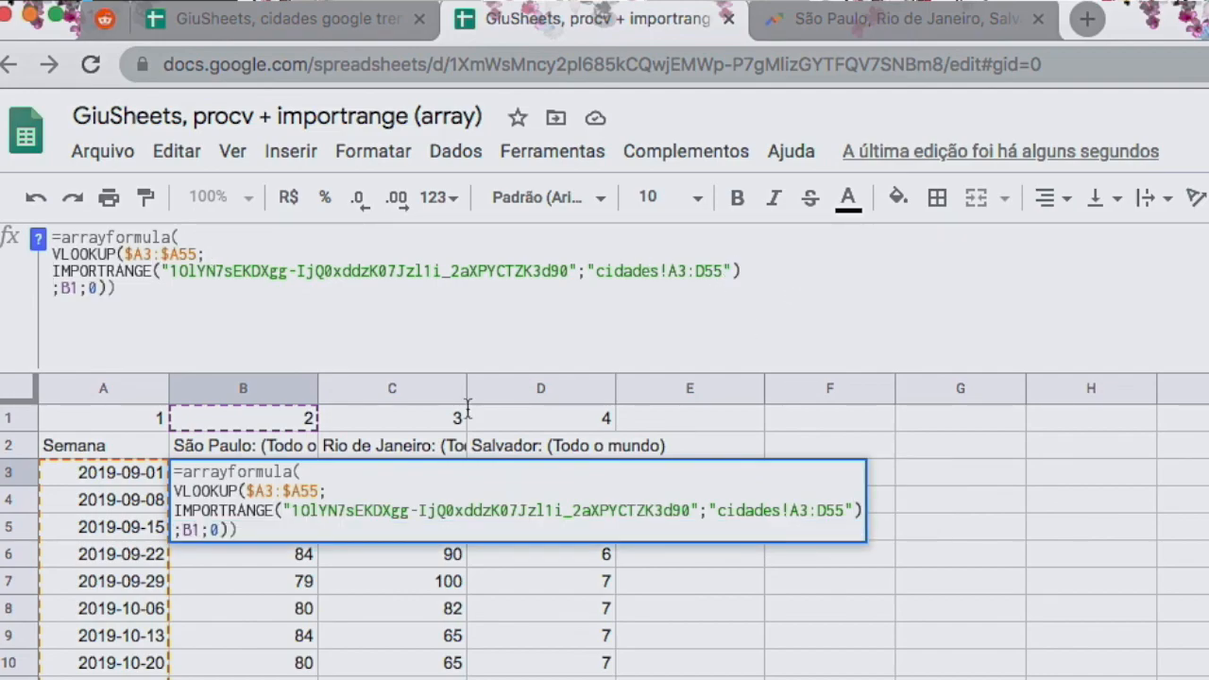
key(alt+Return)
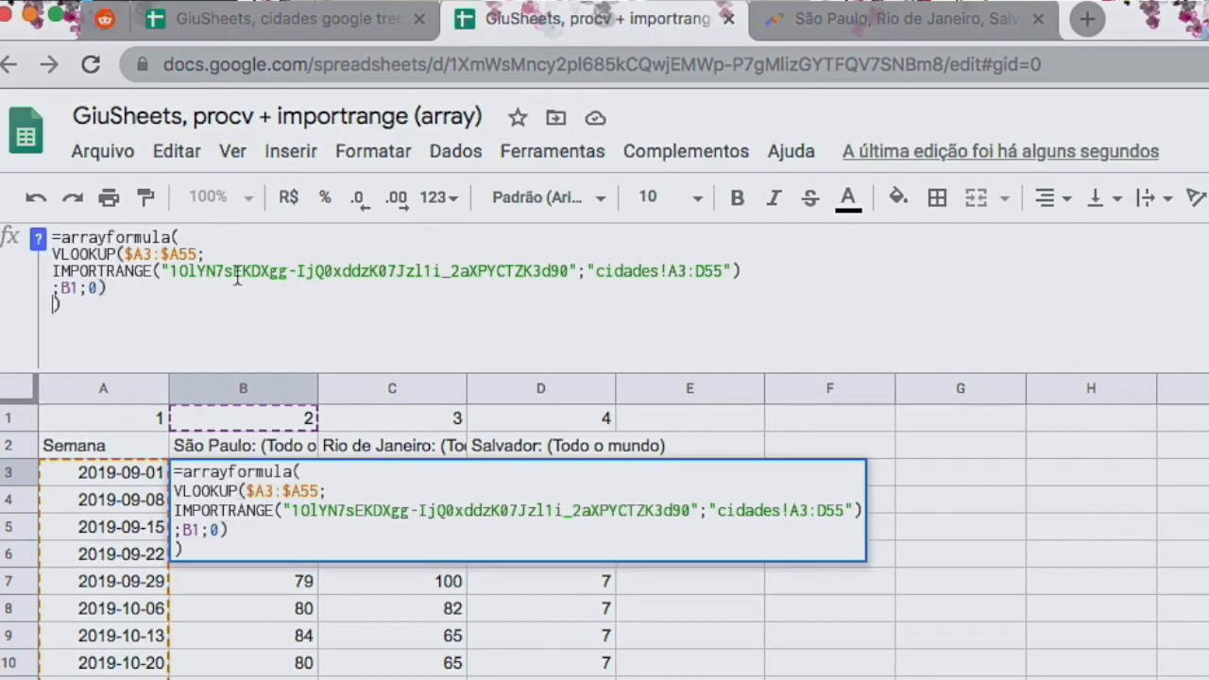
Step: Insert blank lines after arrayformula(, VLOOKUP and IMPORTRANGE, then save the multi-line formula
click(216, 231)
key(alt+Return)
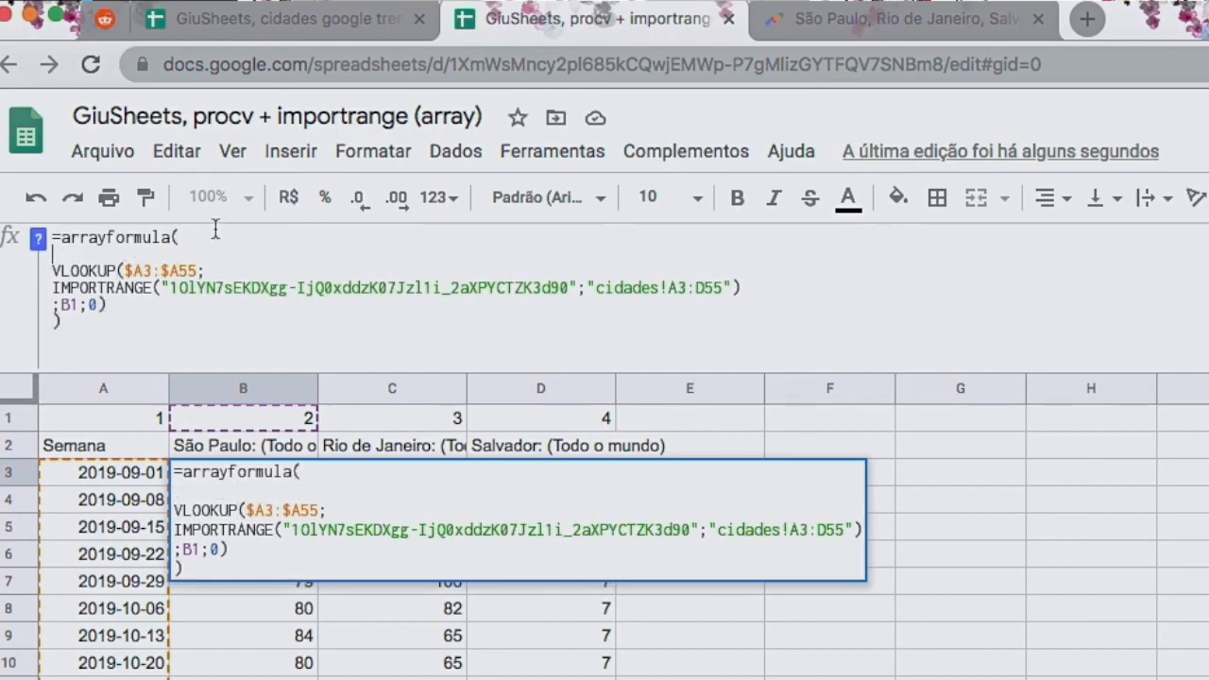
click(236, 272)
key(alt+Return)
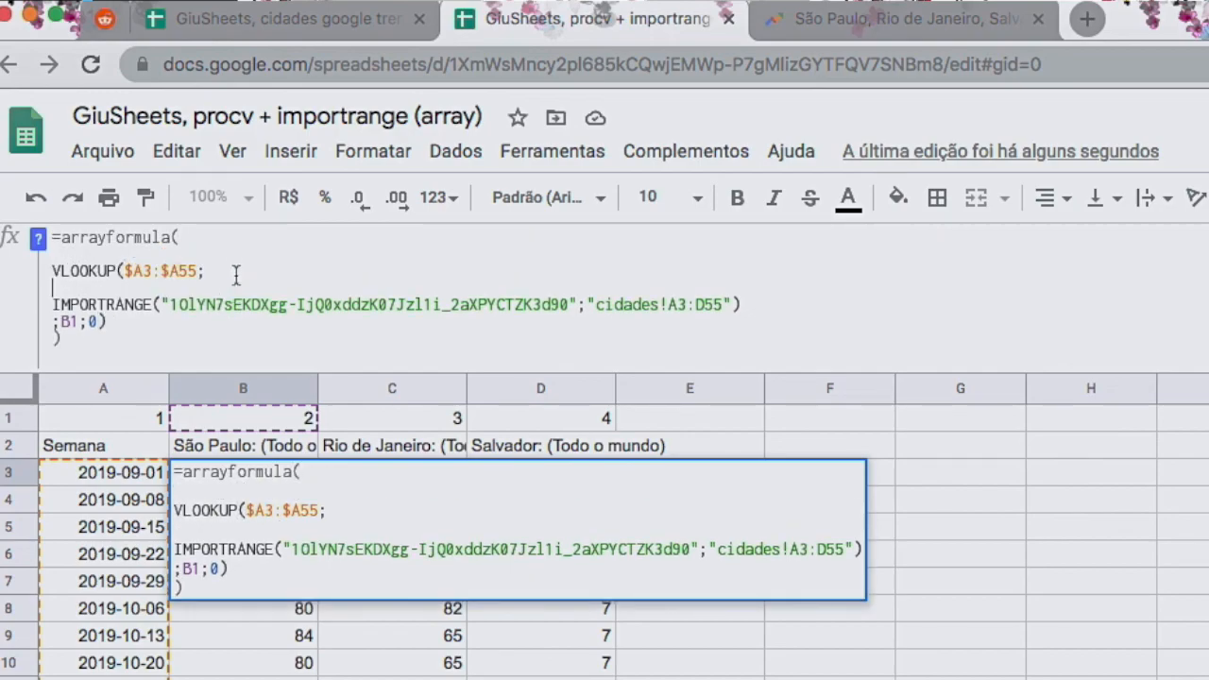
click(822, 305)
key(alt+Return)
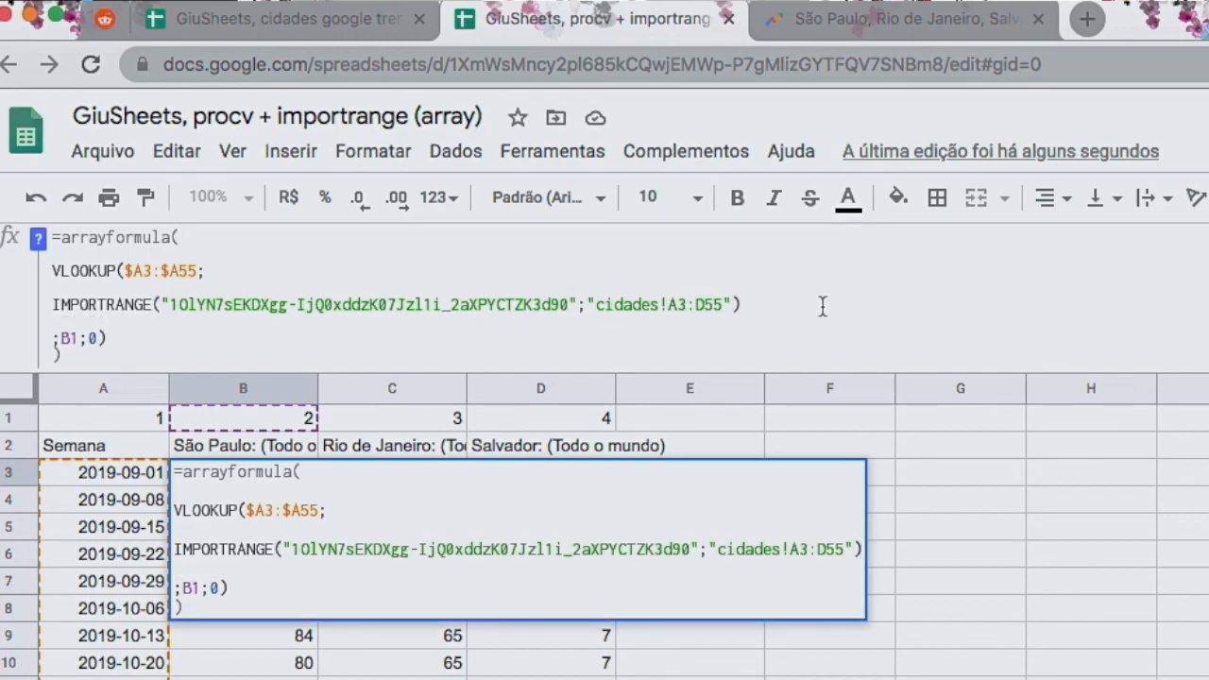
click(121, 338)
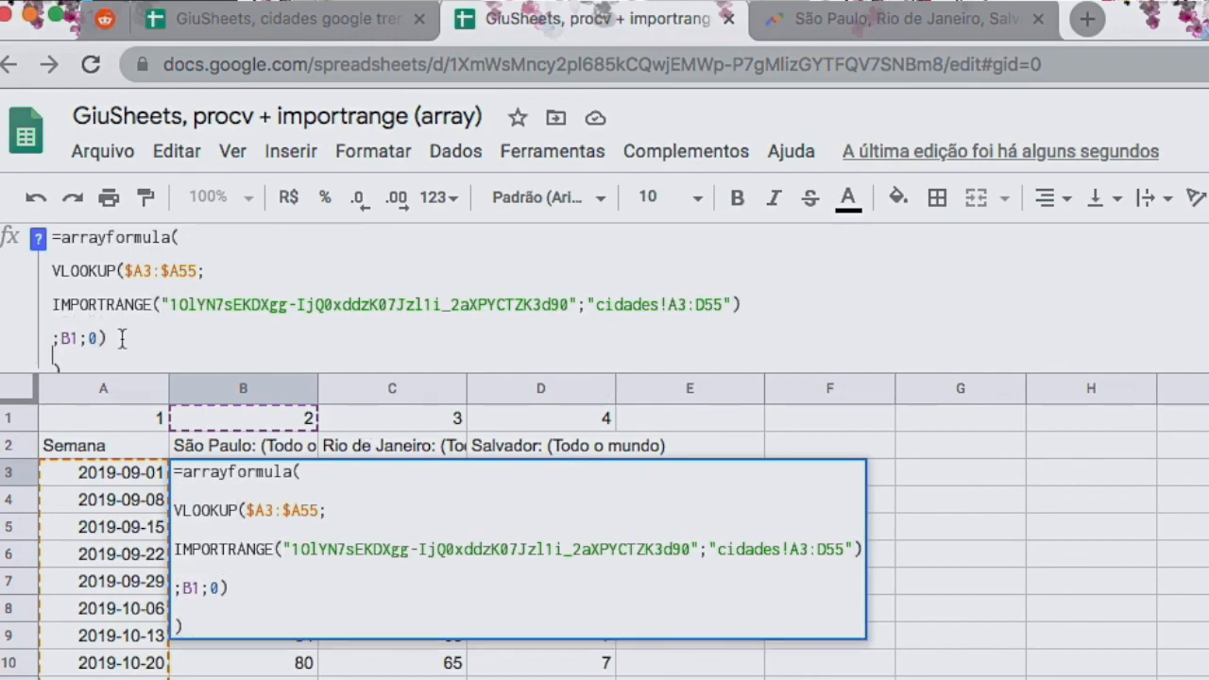
key(Return)
Step: Enlarge B3's formula area so the closing parenthesis line is visible
click(186, 457)
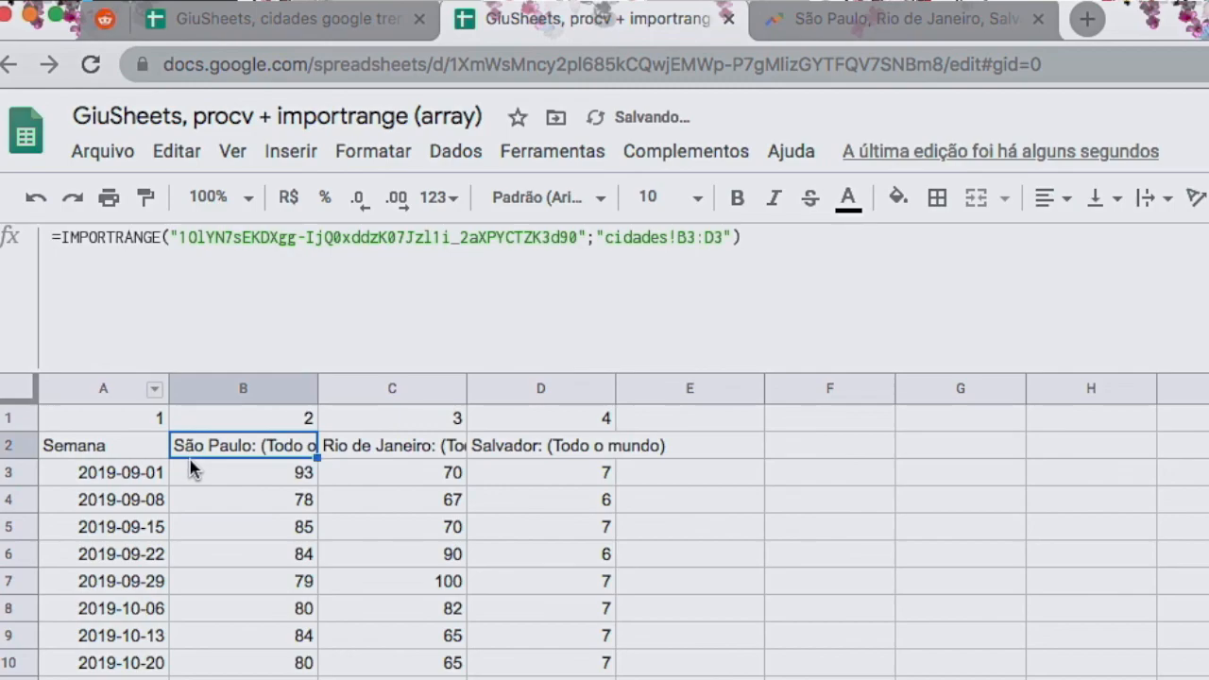
click(220, 484)
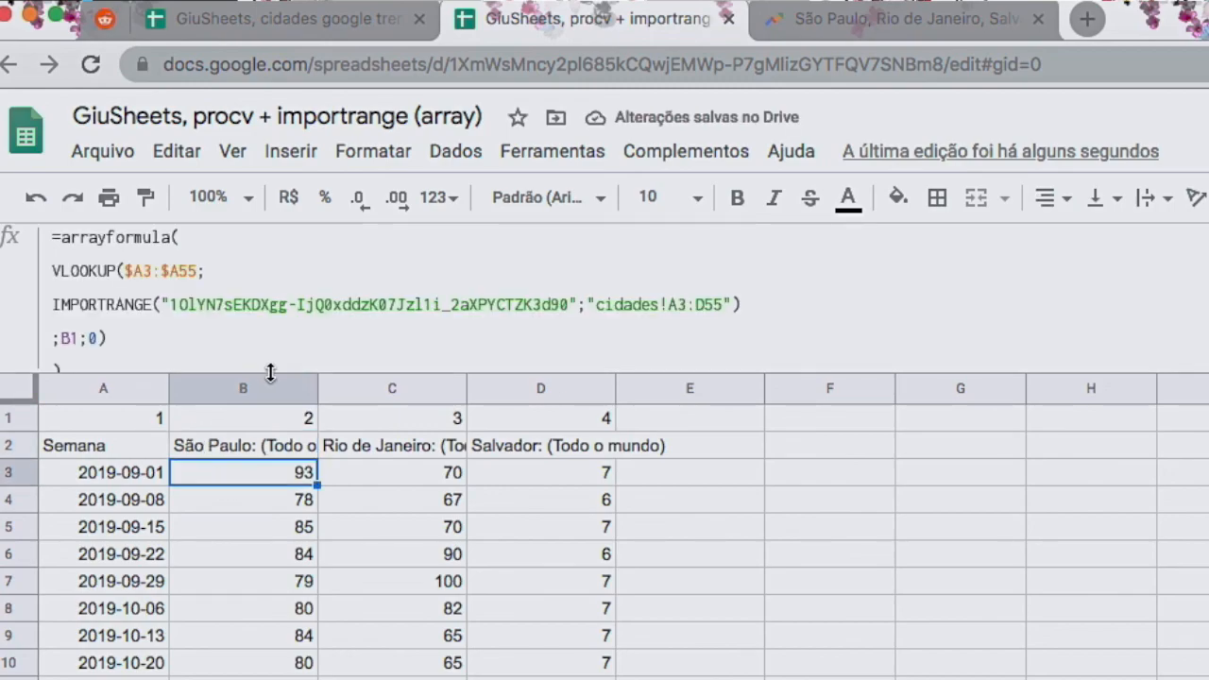
drag(266, 369, 273, 414)
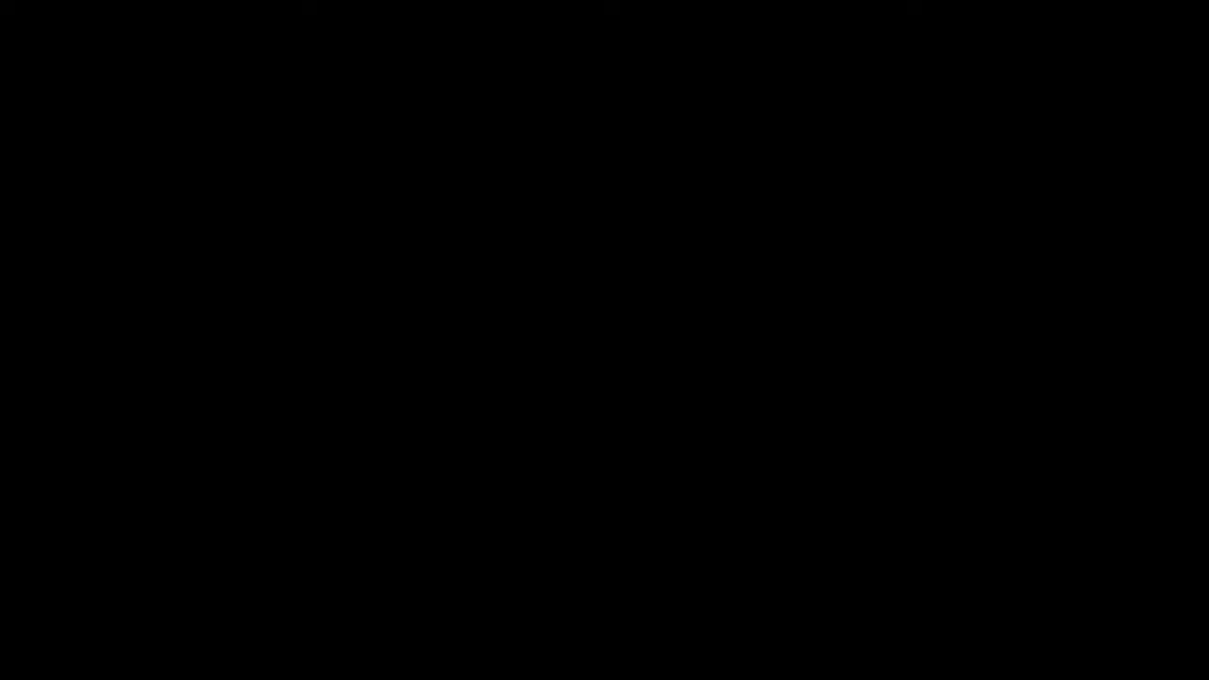